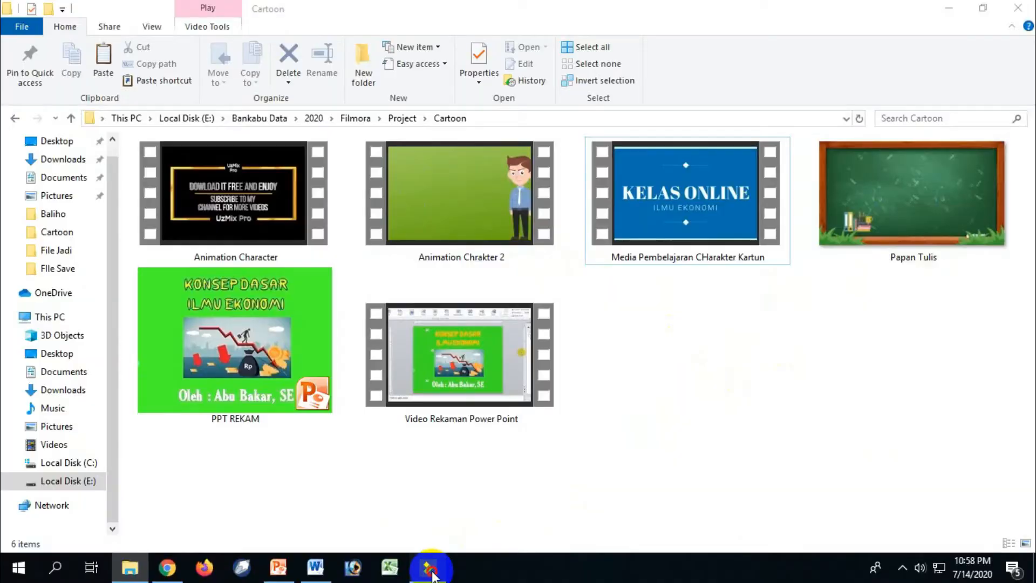
Switch to Filmora9 and play back the finished media pembelajaran cartoon project, examining how its video and audio tracks are arranged.
{"action": "left_click", "coordinate": [428, 568]}
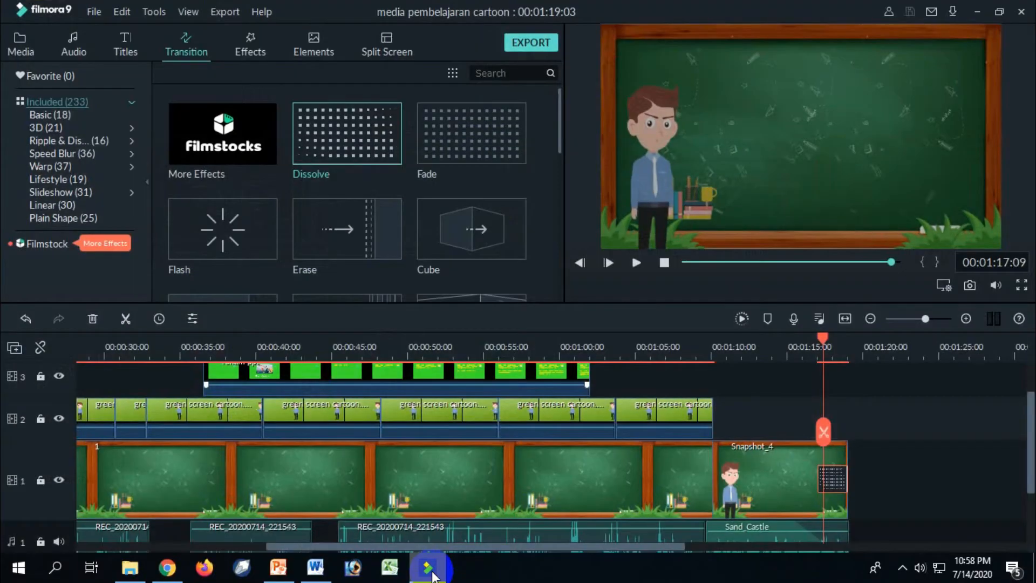
{"action": "left_click_drag", "start_coordinate": [1029, 416], "coordinate": [851, 527]}
{"action": "left_click_drag", "start_coordinate": [650, 553], "coordinate": [346, 566]}
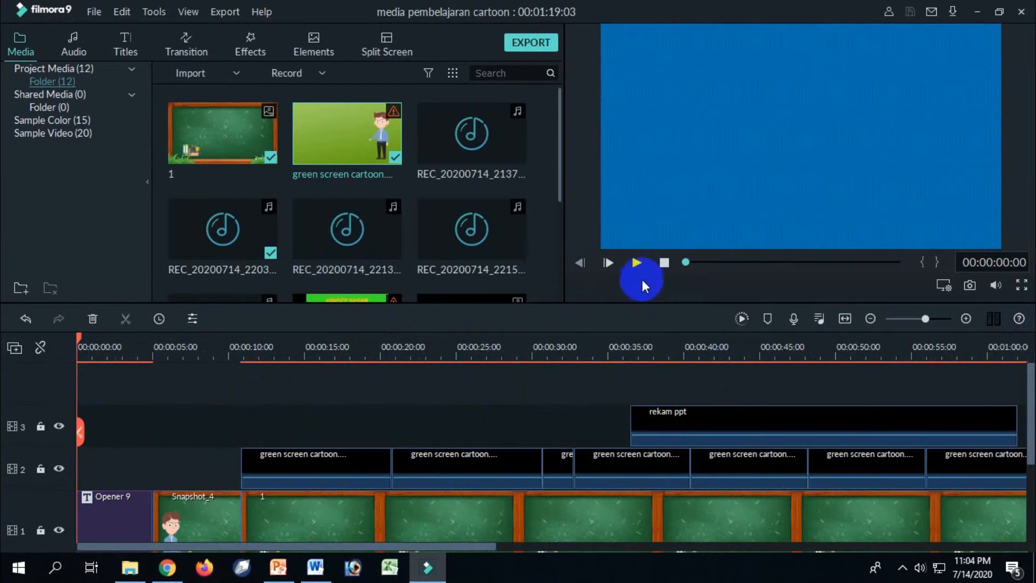
{"action": "left_click", "coordinate": [637, 262]}
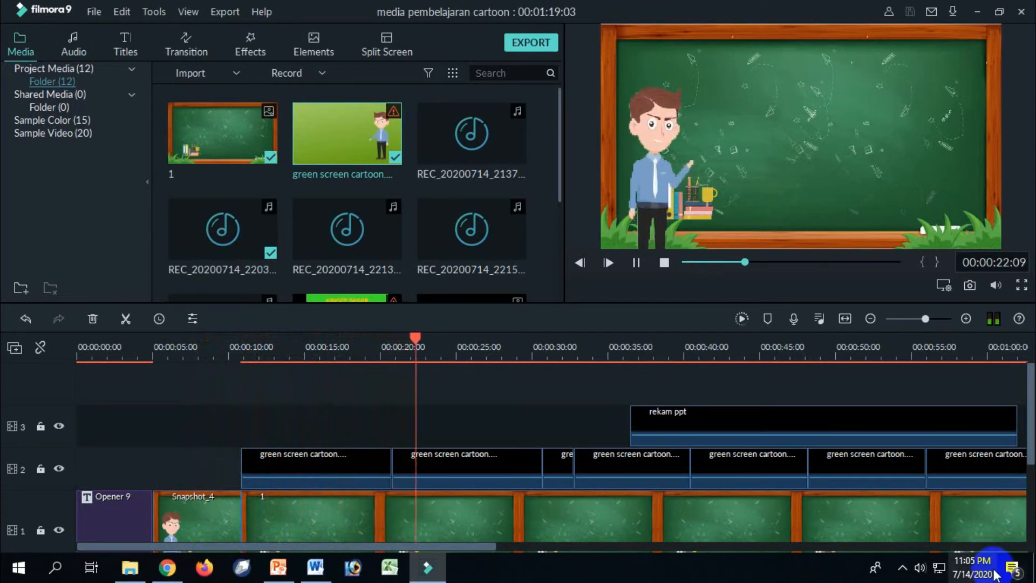
{"action": "scroll", "coordinate": [1023, 437], "scroll_direction": "down", "scroll_amount": 2}
{"action": "left_click_drag", "start_coordinate": [1031, 473], "coordinate": [1031, 483]}
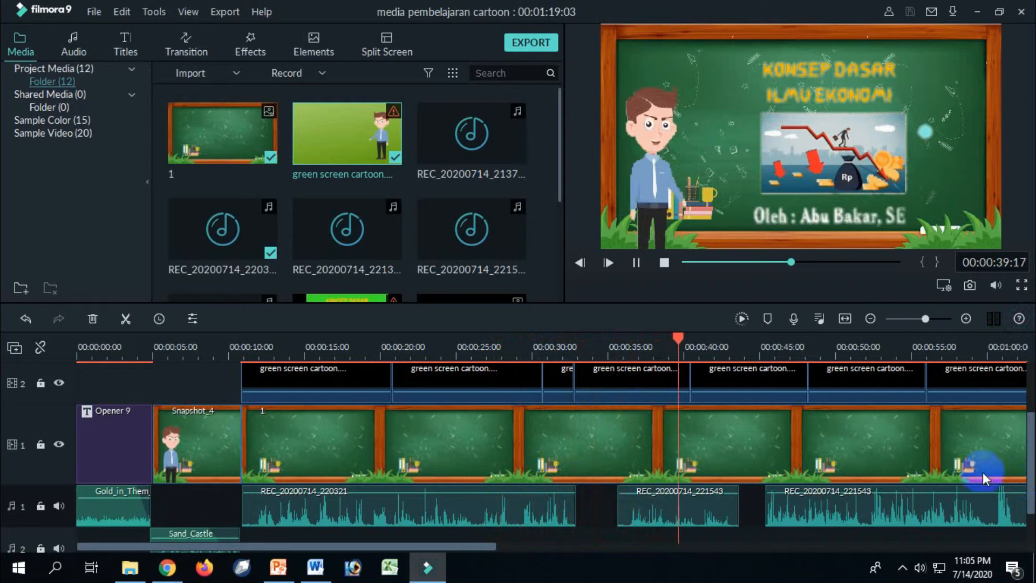
{"action": "left_click", "coordinate": [524, 517]}
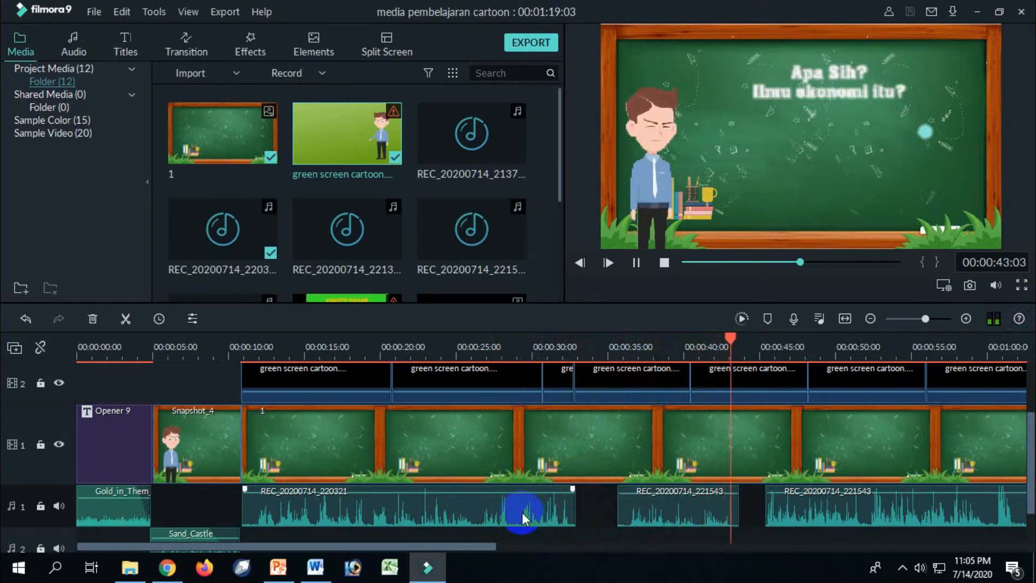
{"action": "left_click", "coordinate": [390, 456]}
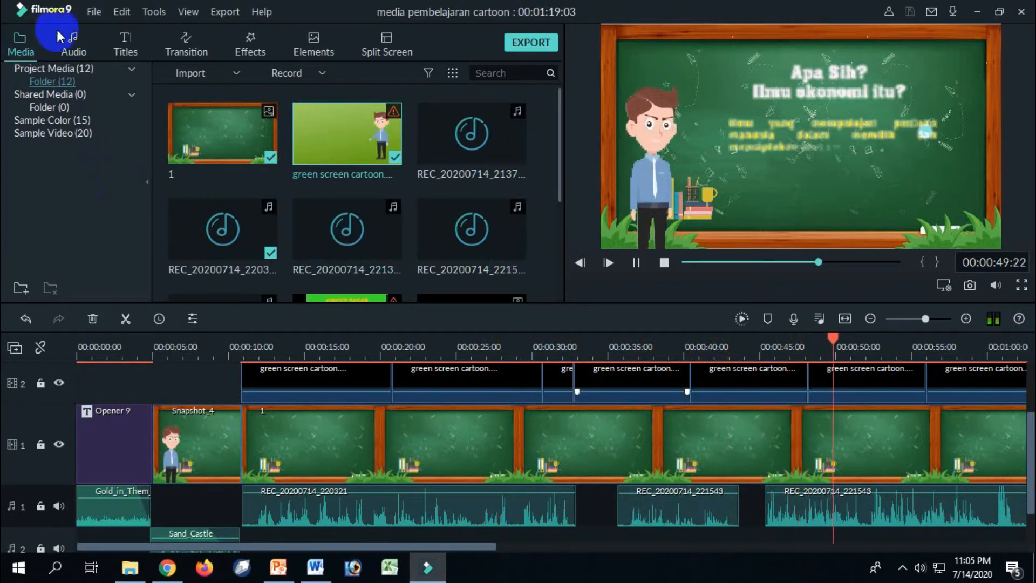
Create a new project with the 16:9 (Widescreen) aspect ratio.
{"action": "left_click", "coordinate": [94, 12]}
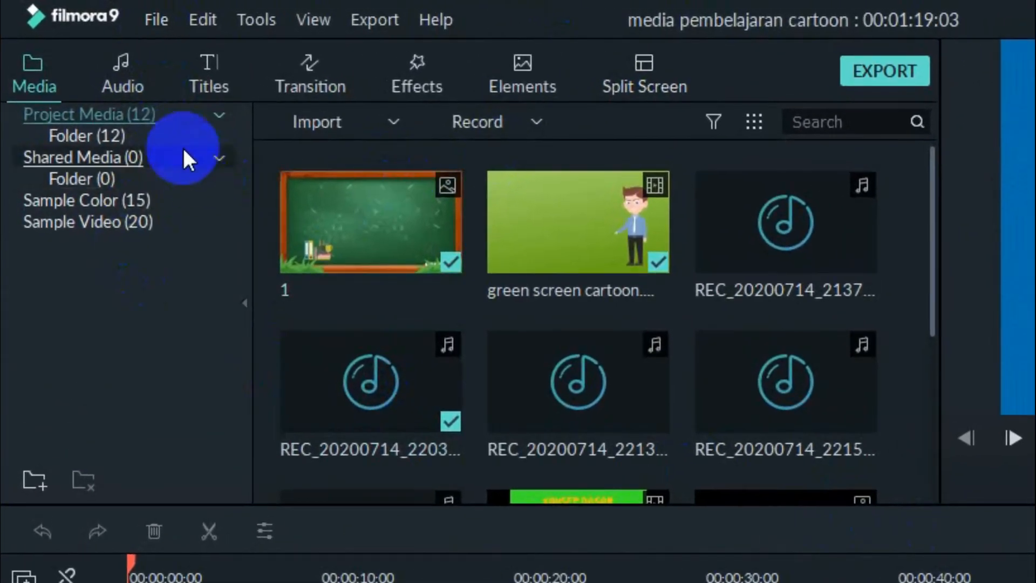
{"action": "left_click", "coordinate": [139, 18]}
{"action": "mouse_move", "coordinate": [167, 46]}
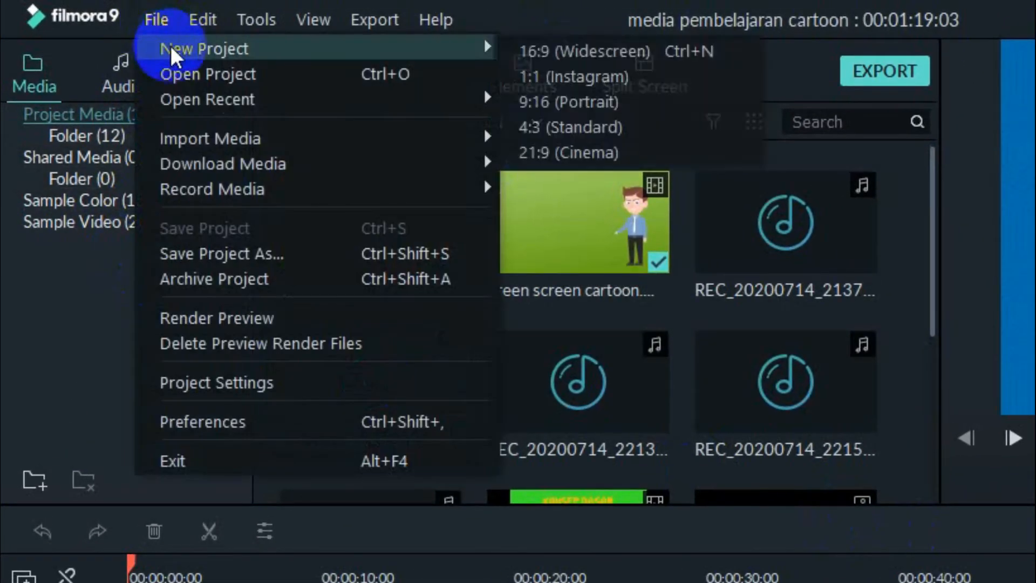
{"action": "left_click", "coordinate": [560, 59]}
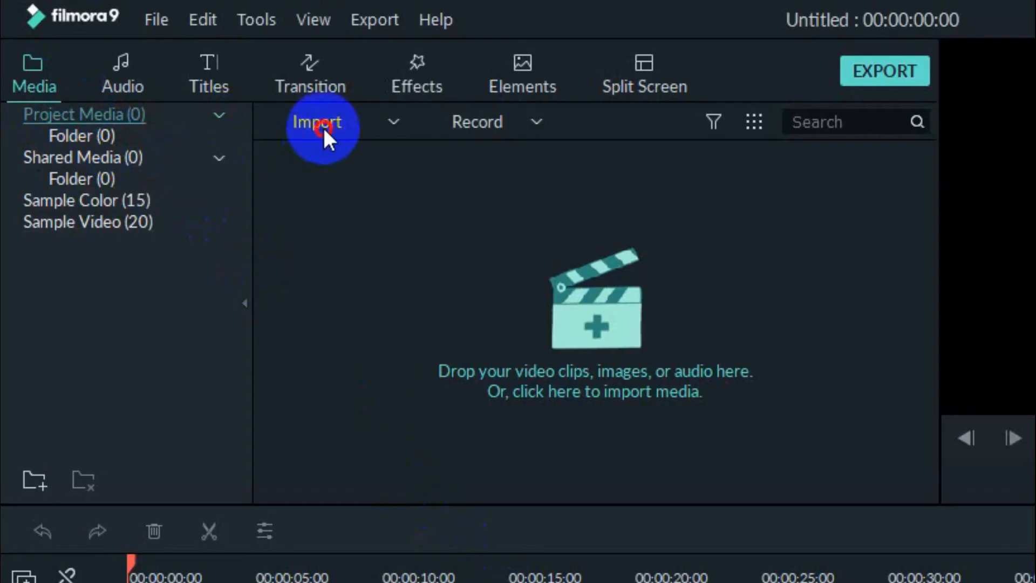
Import the green screen cartoon, Media Pembelajaran CHarakter Kartun, Papan Tulis and rekam ppt files from the Cartoon folder, leaving out Animation Character.
{"action": "left_click", "coordinate": [194, 74]}
{"action": "left_click", "coordinate": [327, 156]}
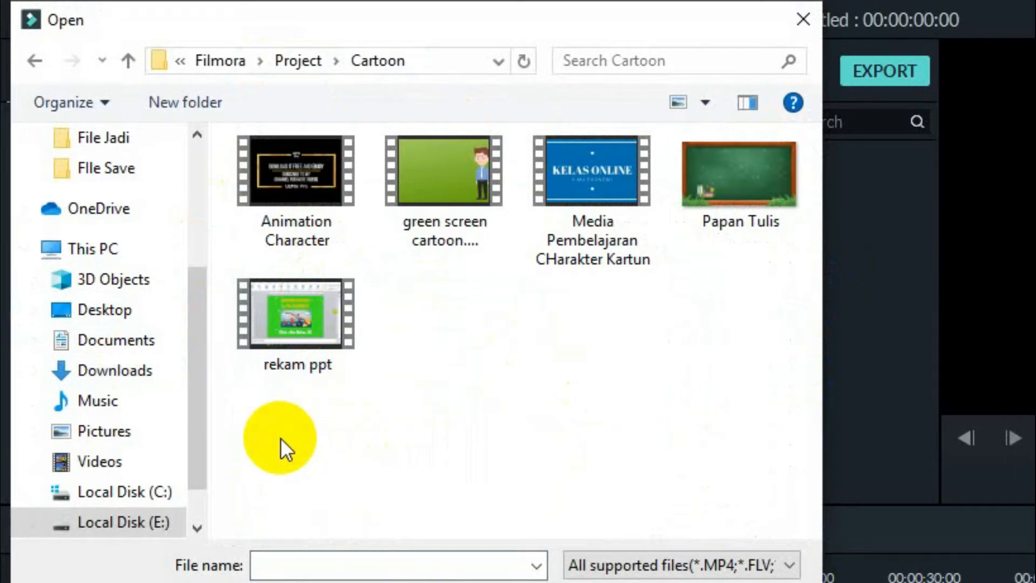
{"action": "left_click_drag", "start_coordinate": [271, 434], "coordinate": [777, 143]}
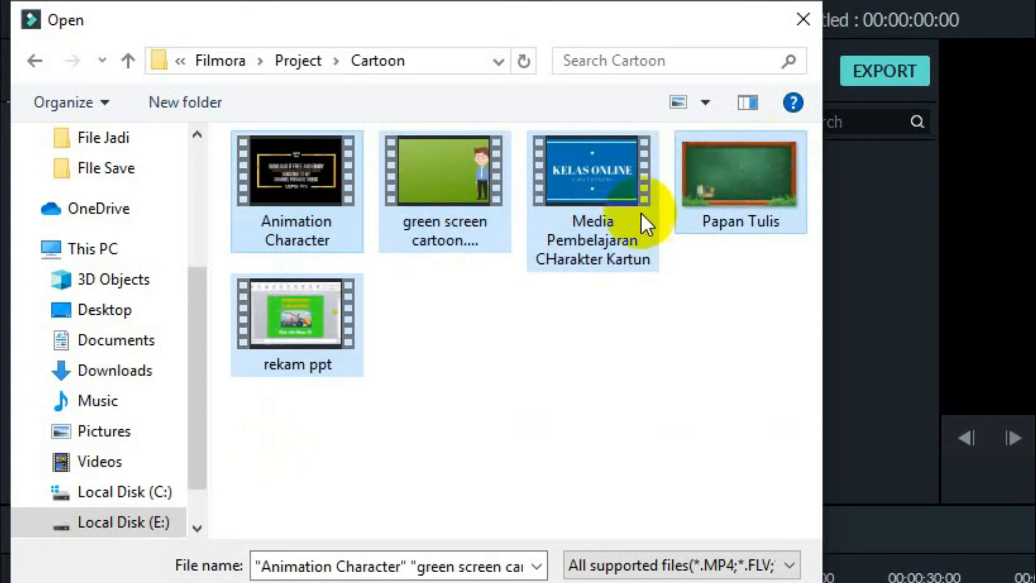
{"action": "left_click", "coordinate": [311, 212], "text": "ctrl"}
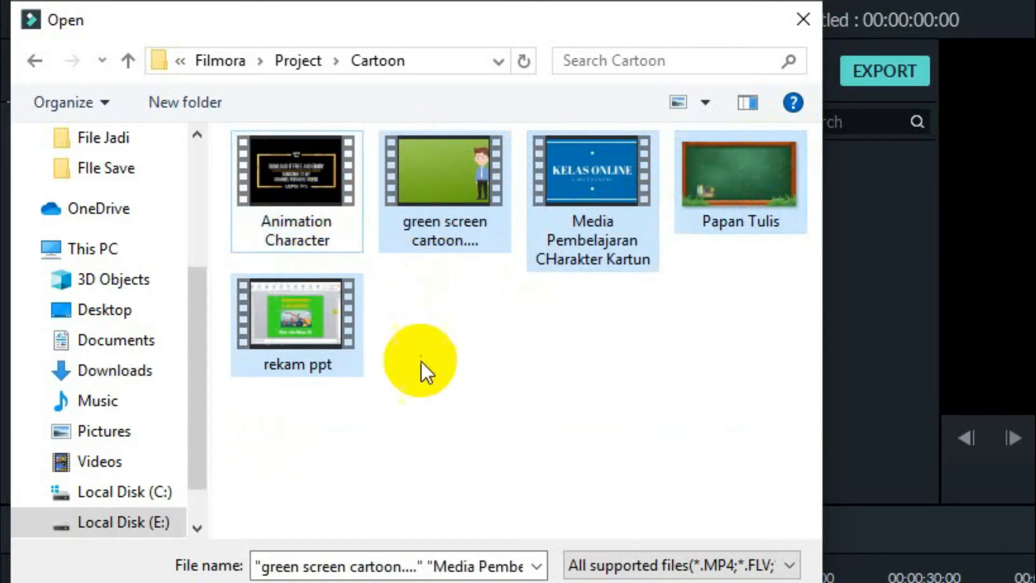
{"action": "left_click", "coordinate": [640, 582]}
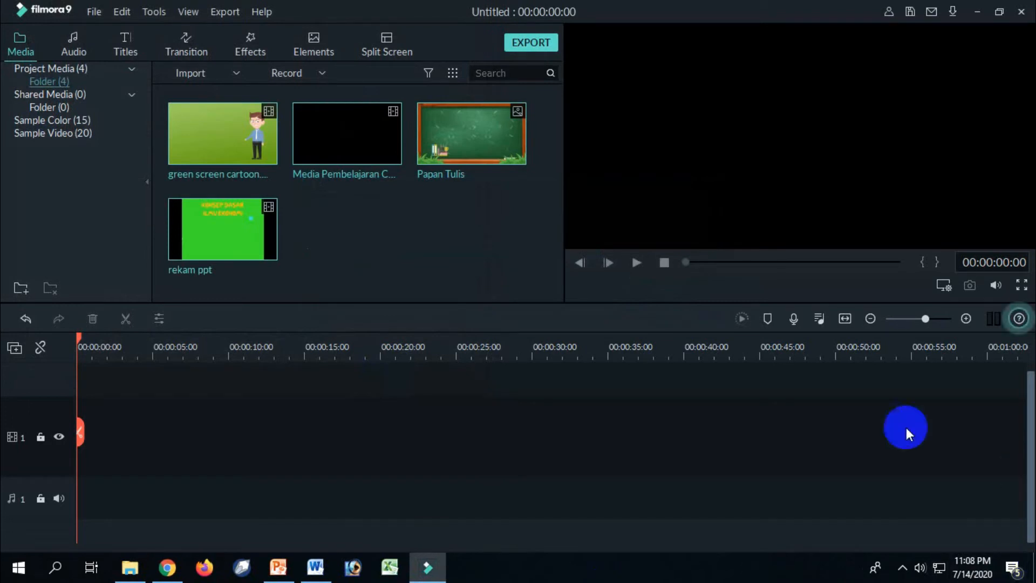
{"action": "left_click", "coordinate": [409, 238]}
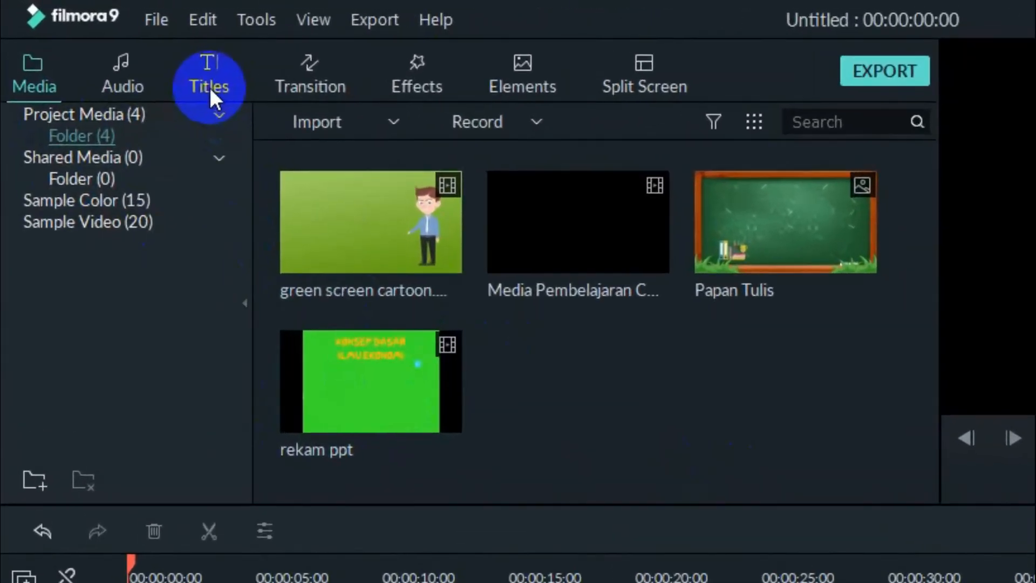
Add the Opener 9 title at the start of video track 1.
{"action": "left_click", "coordinate": [209, 85]}
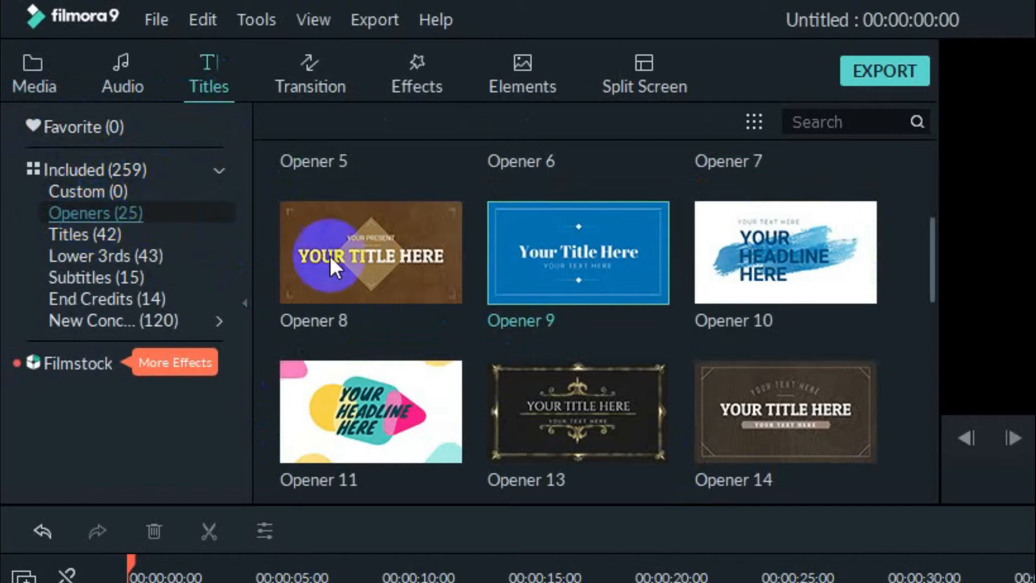
{"action": "left_click", "coordinate": [578, 251]}
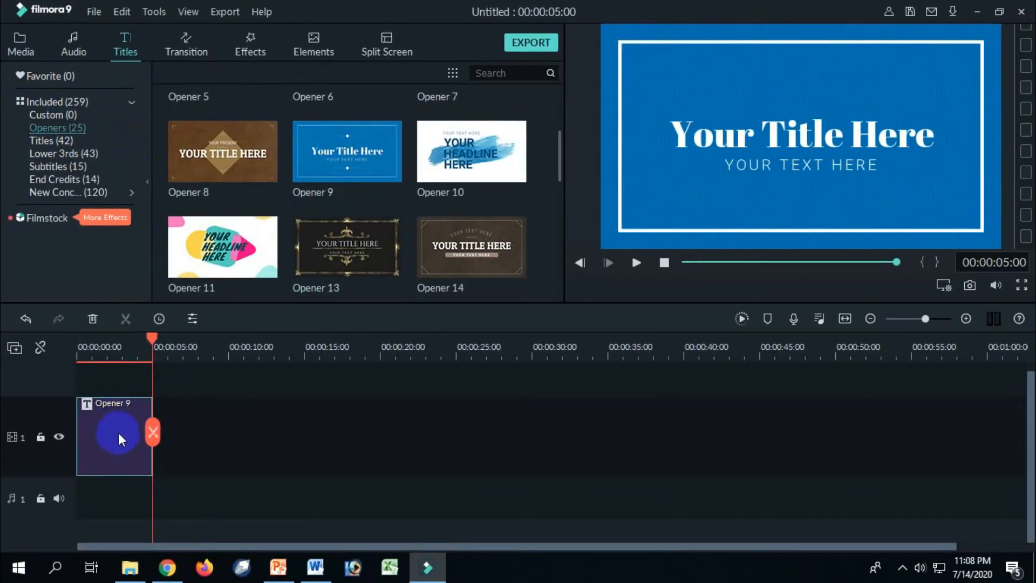
Change the opener's main title to "ILMU DASAR EKONOMI" and shrink and reposition it so it fits centred above the subtitle.
{"action": "double_click", "coordinate": [103, 432]}
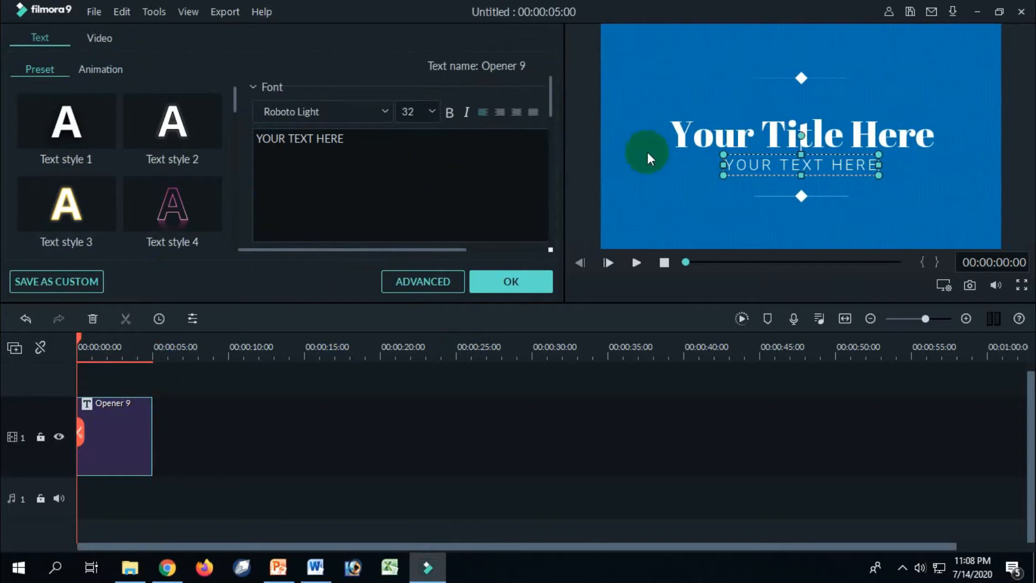
{"action": "left_click", "coordinate": [684, 138]}
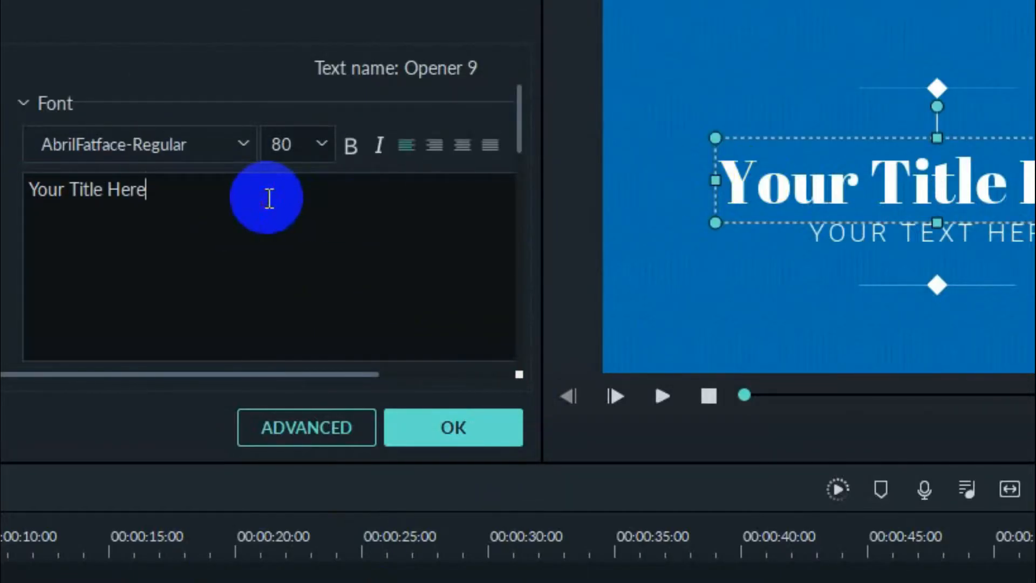
{"action": "key", "text": "ctrl+a"}
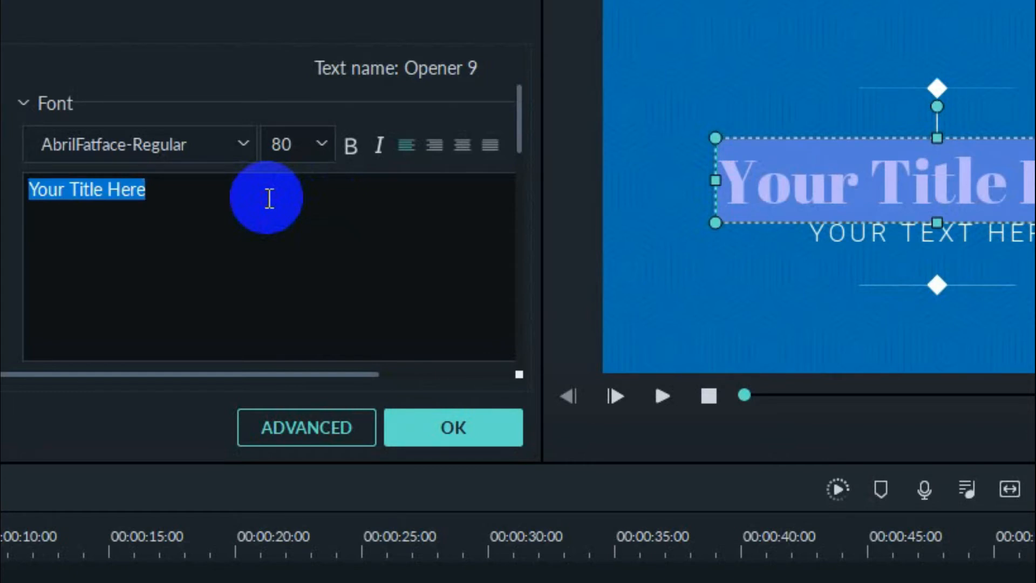
{"action": "type", "text": "ILMU DAS"}
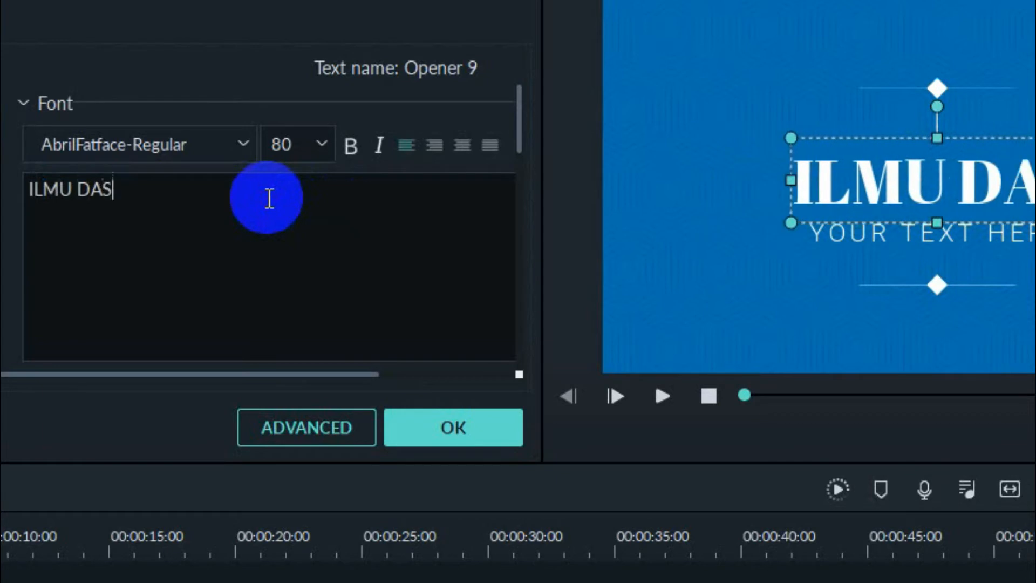
{"action": "type", "text": "AR I"}
{"action": "type", "text": "EKONOMI"}
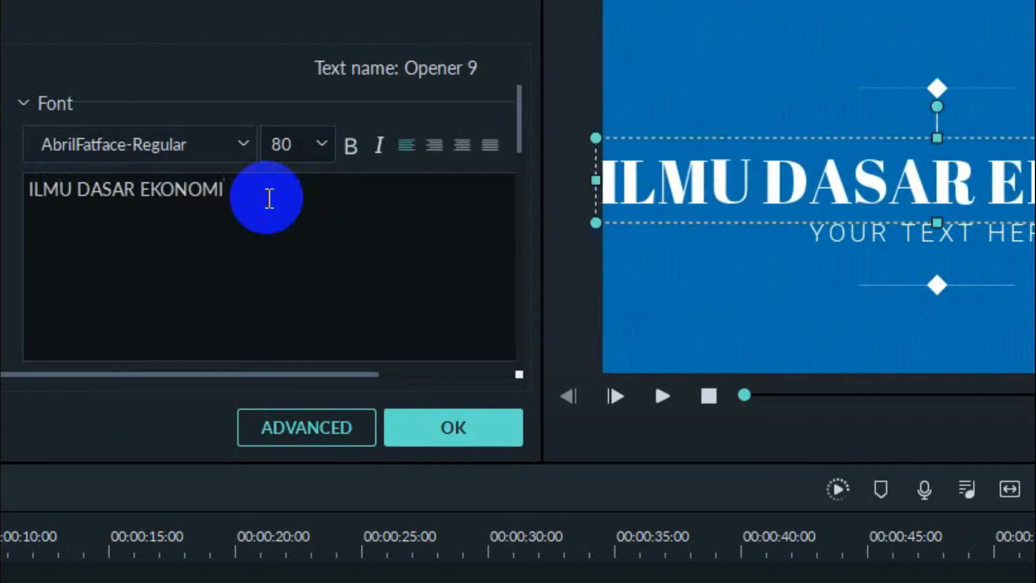
{"action": "left_click_drag", "start_coordinate": [596, 223], "coordinate": [779, 204]}
{"action": "left_click_drag", "start_coordinate": [858, 178], "coordinate": [804, 179]}
Replace the opener's subtitle with "BERSAMA" followed by the presenter's name and degree, and apply the title edits.
{"action": "left_click", "coordinate": [830, 235]}
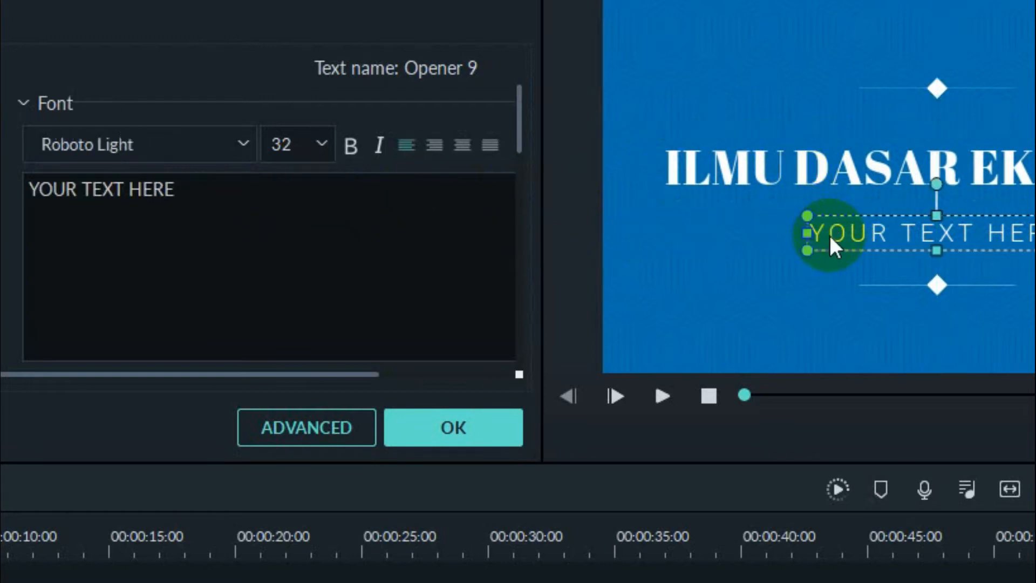
{"action": "triple_click", "coordinate": [279, 202]}
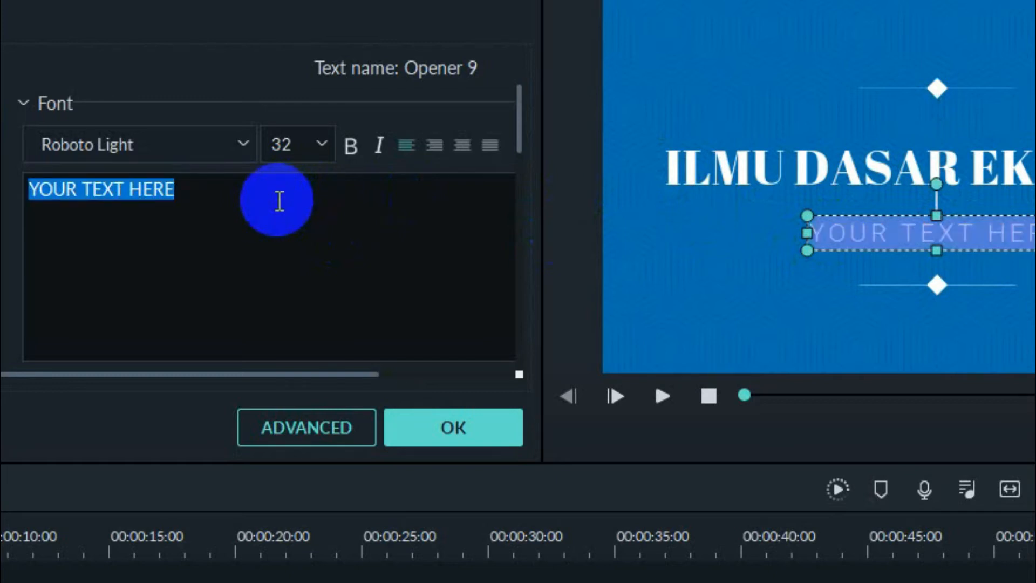
{"action": "type", "text": "BERSAMA ABU BAKAR, SE"}
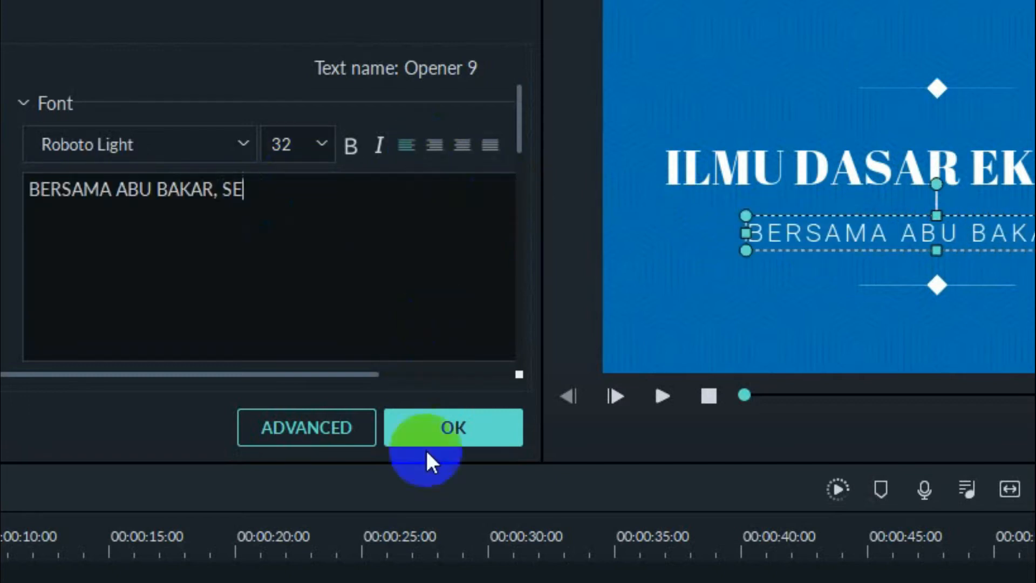
{"action": "left_click", "coordinate": [451, 425]}
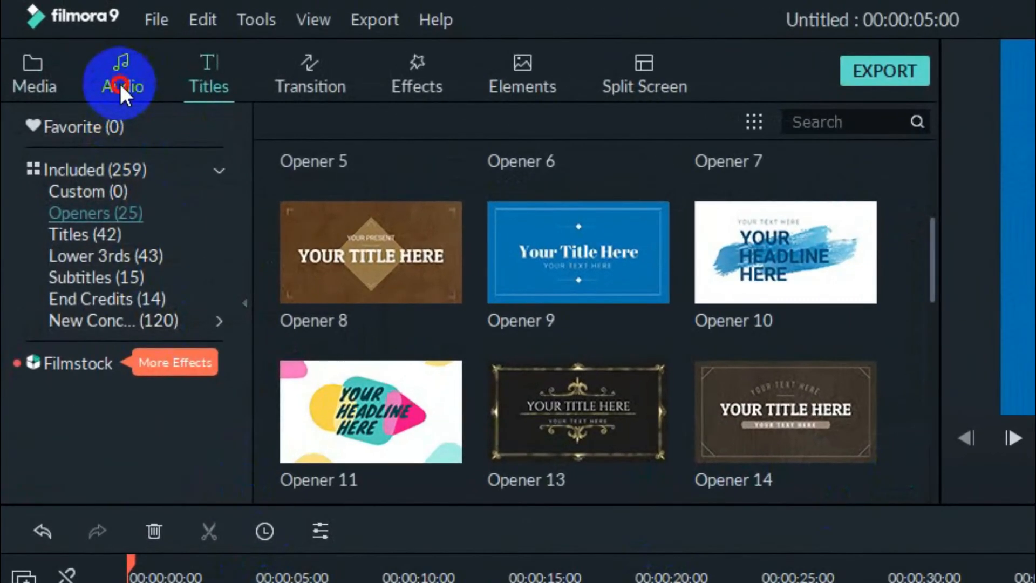
Add the Gold_in_Them_Hills track from My Music to the start of audio track 1, beneath the opener.
{"action": "left_click", "coordinate": [120, 83]}
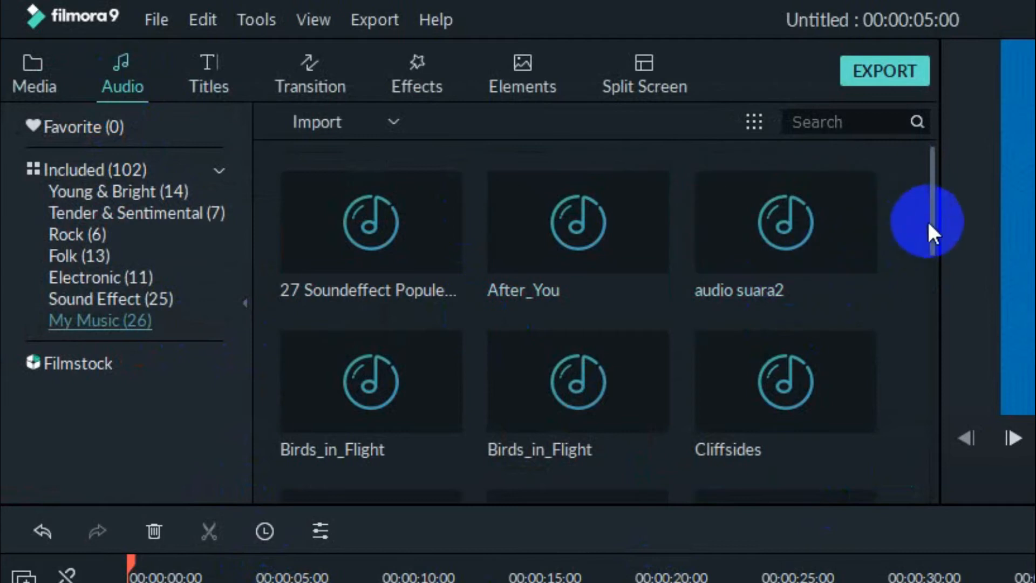
{"action": "left_click_drag", "start_coordinate": [930, 215], "coordinate": [927, 305]}
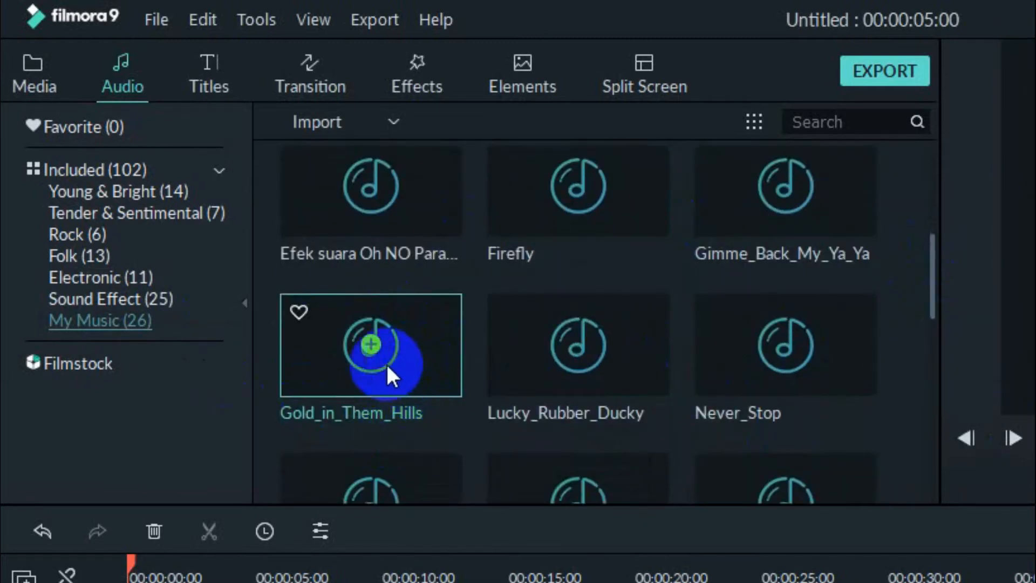
{"action": "left_click_drag", "start_coordinate": [408, 362], "coordinate": [265, 582]}
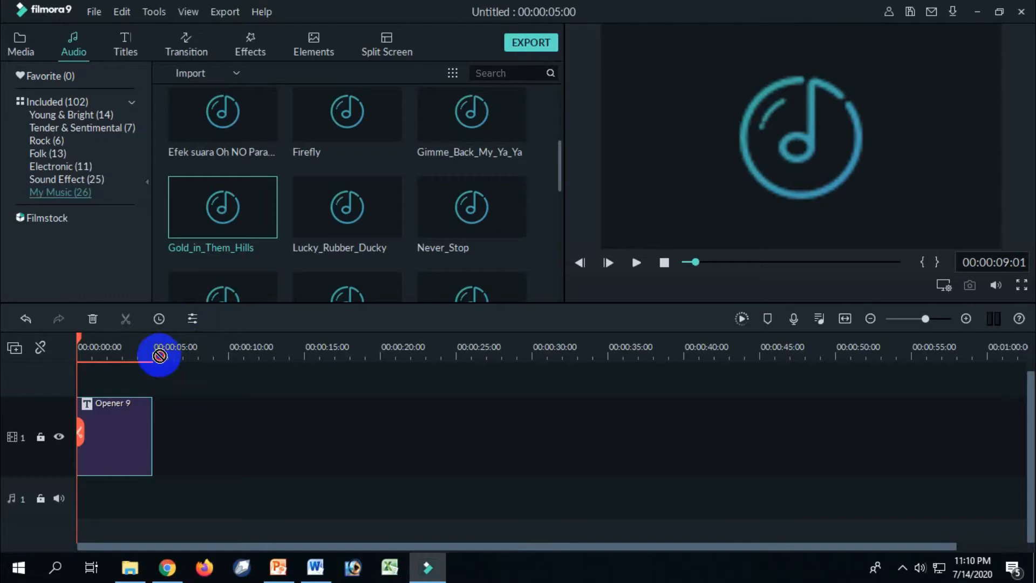
{"action": "left_click_drag", "start_coordinate": [159, 356], "coordinate": [117, 501]}
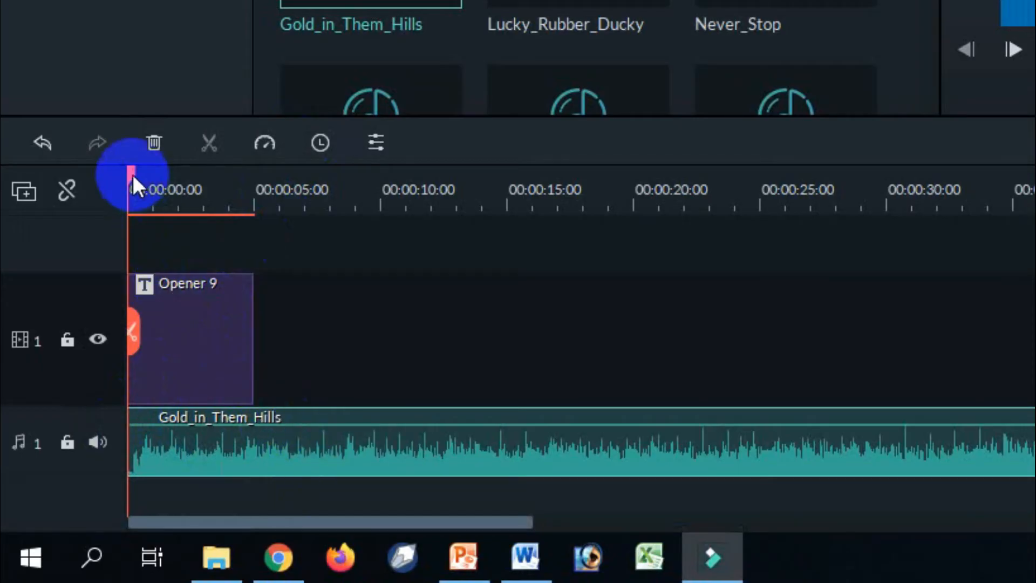
Split the Gold_in_Them_Hills clip at the end of the opener, at about 5 seconds, and delete the remainder.
{"action": "left_click_drag", "start_coordinate": [133, 173], "coordinate": [255, 205]}
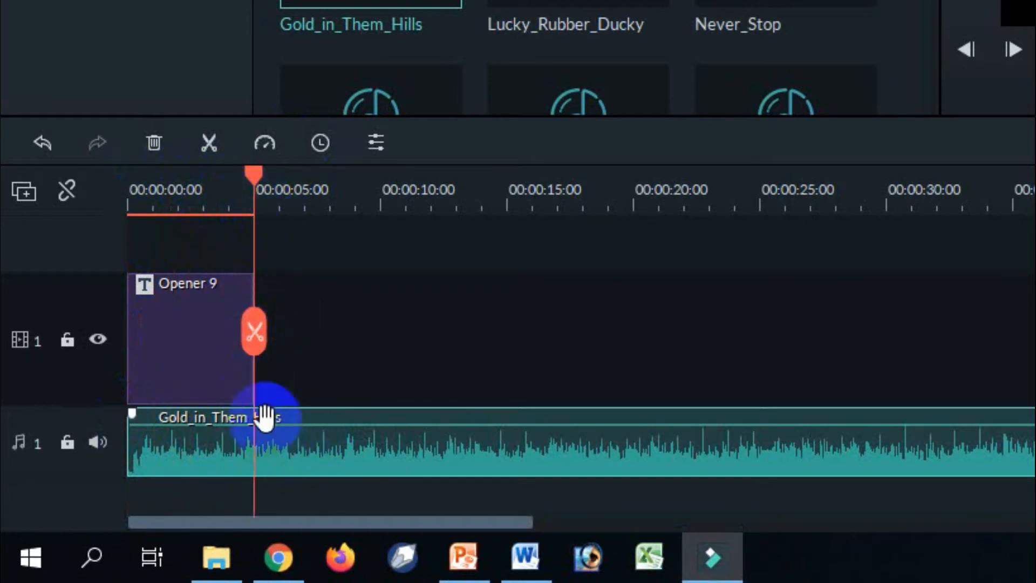
{"action": "left_click", "coordinate": [255, 332]}
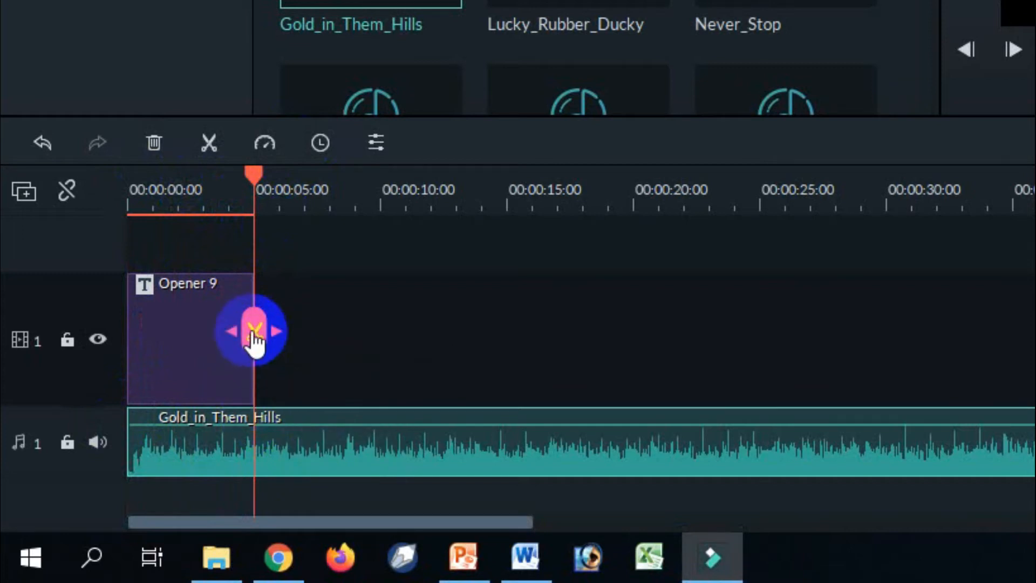
{"action": "left_click", "coordinate": [255, 331]}
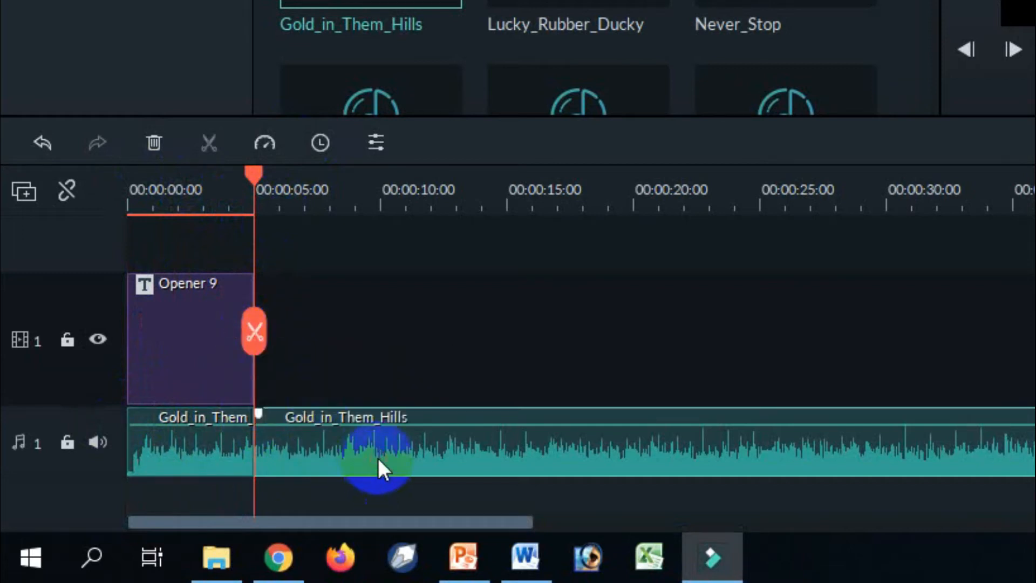
{"action": "key", "text": "Delete"}
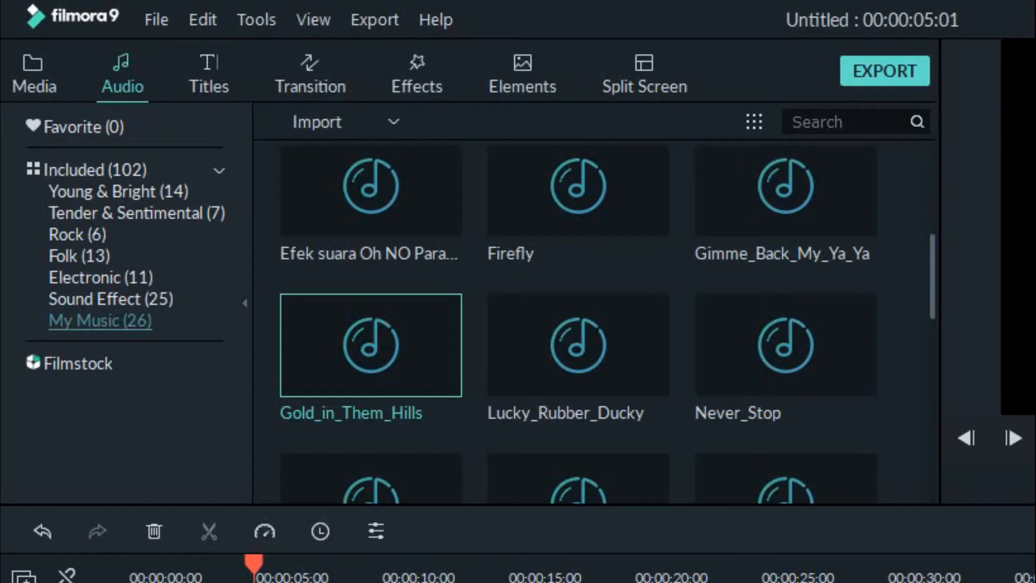
Apply a fade-out of roughly a quarter of the slider range to the trimmed Gold_in_Them_Hills clip.
{"action": "double_click", "coordinate": [200, 445]}
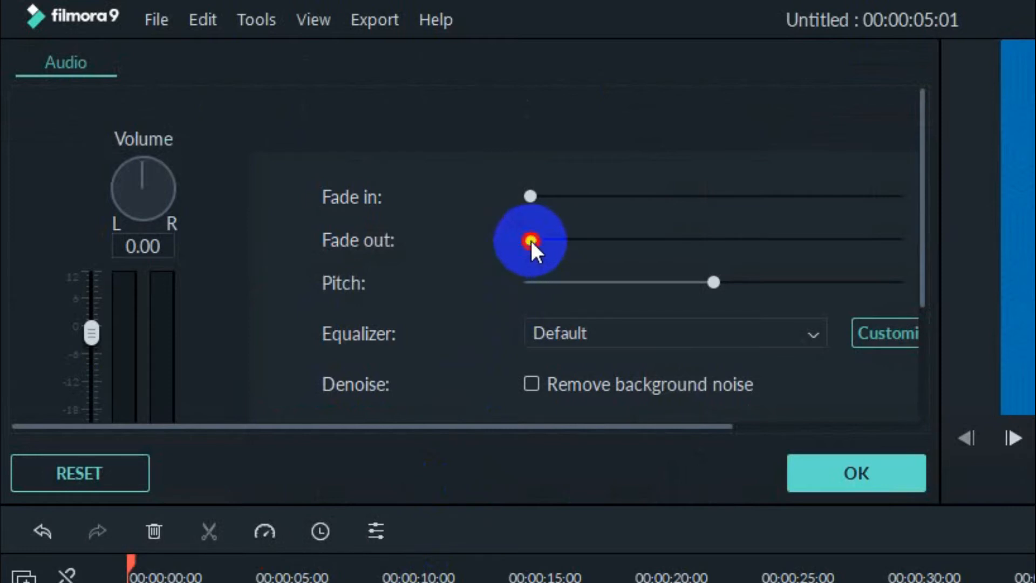
{"action": "left_click_drag", "start_coordinate": [531, 240], "coordinate": [633, 246]}
{"action": "left_click", "coordinate": [851, 483]}
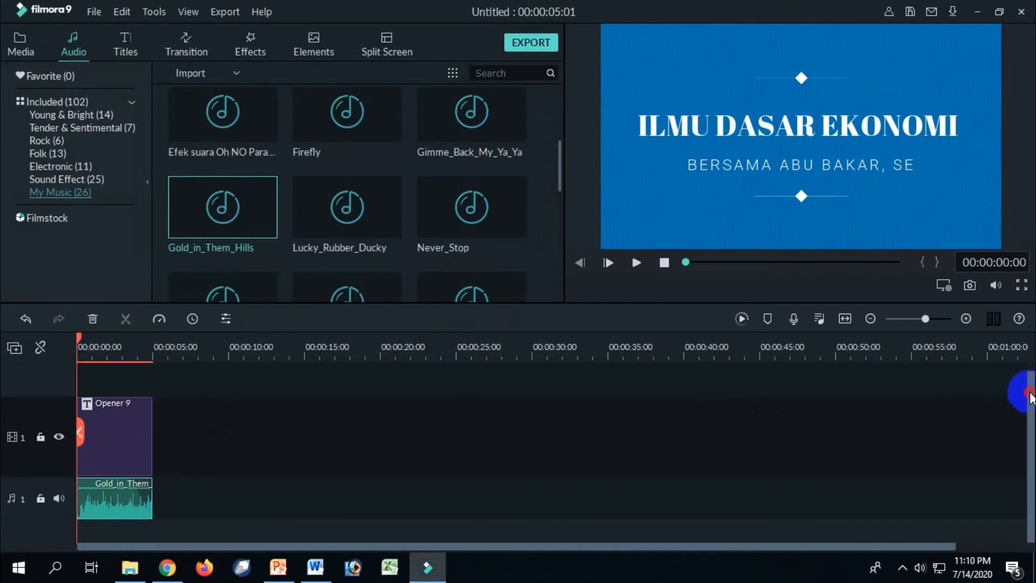
{"action": "left_click_drag", "start_coordinate": [1028, 402], "coordinate": [1029, 386]}
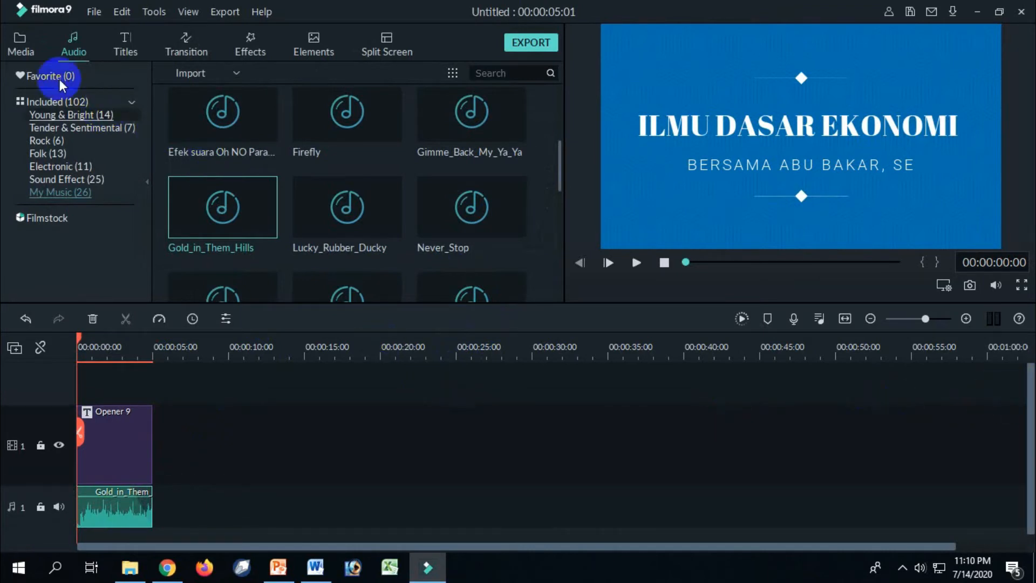
Place the Papan Tulis image on video track 1, leaving a gap after the opener, and extend it to about 55 seconds.
{"action": "left_click", "coordinate": [20, 48]}
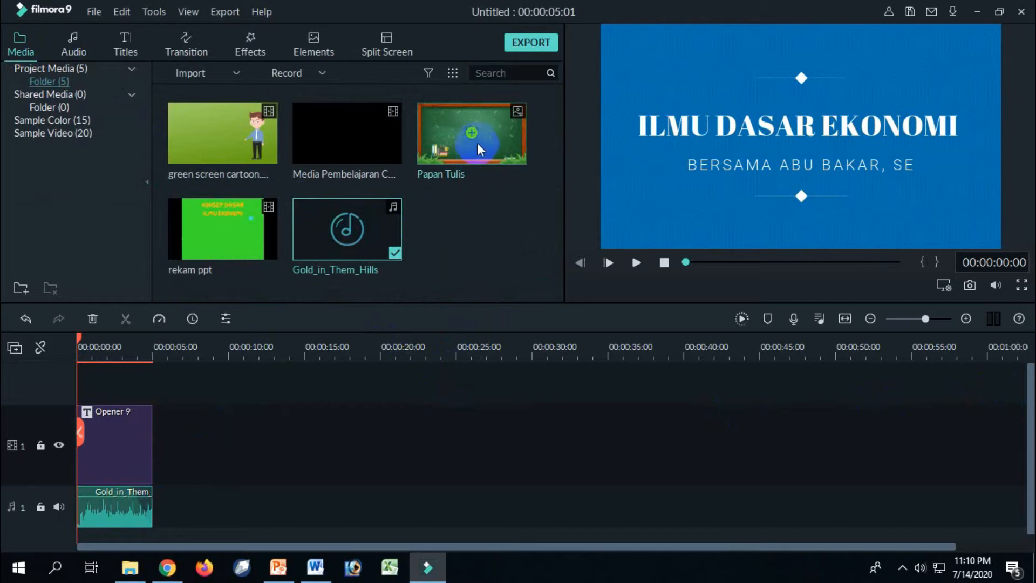
{"action": "left_click_drag", "start_coordinate": [495, 145], "coordinate": [153, 430]}
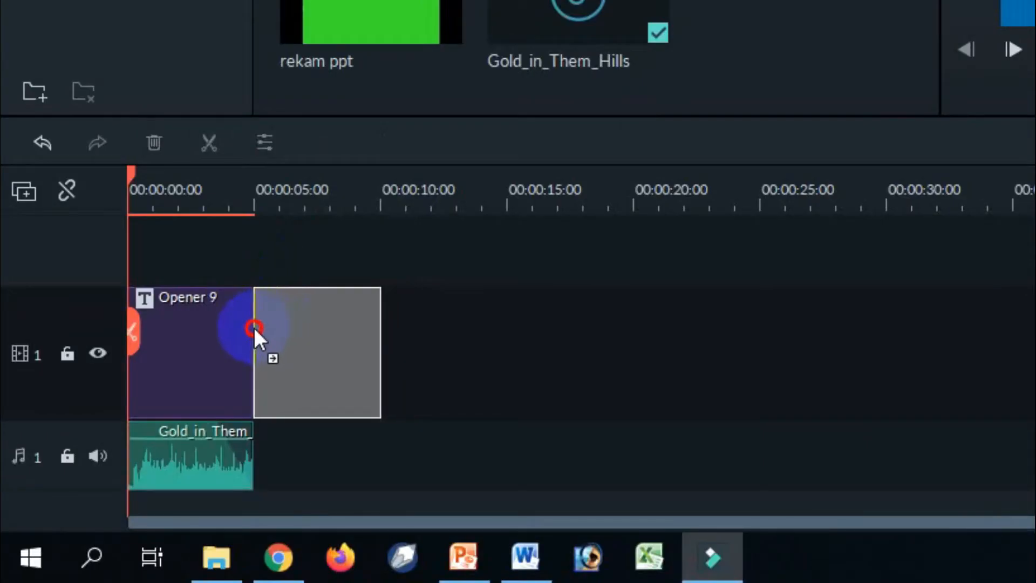
{"action": "left_click_drag", "start_coordinate": [254, 328], "coordinate": [254, 328]}
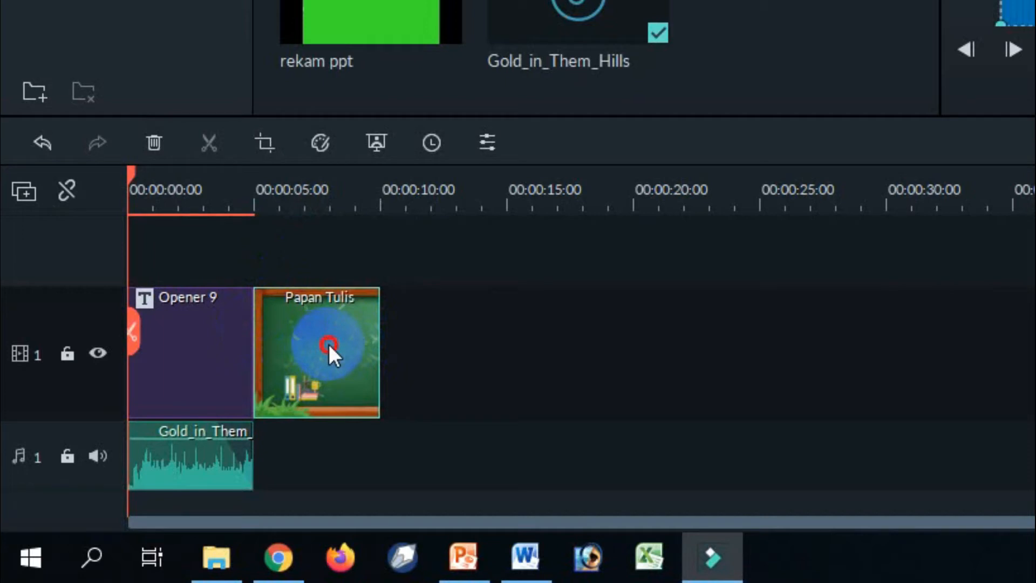
{"action": "left_click_drag", "start_coordinate": [328, 344], "coordinate": [477, 344]}
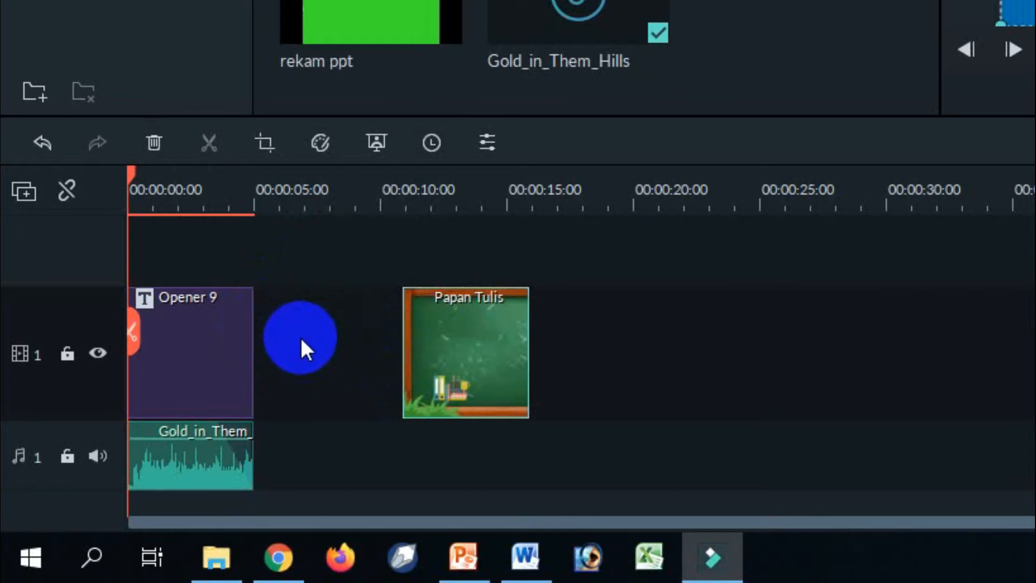
{"action": "left_click_drag", "start_coordinate": [479, 332], "coordinate": [1035, 345]}
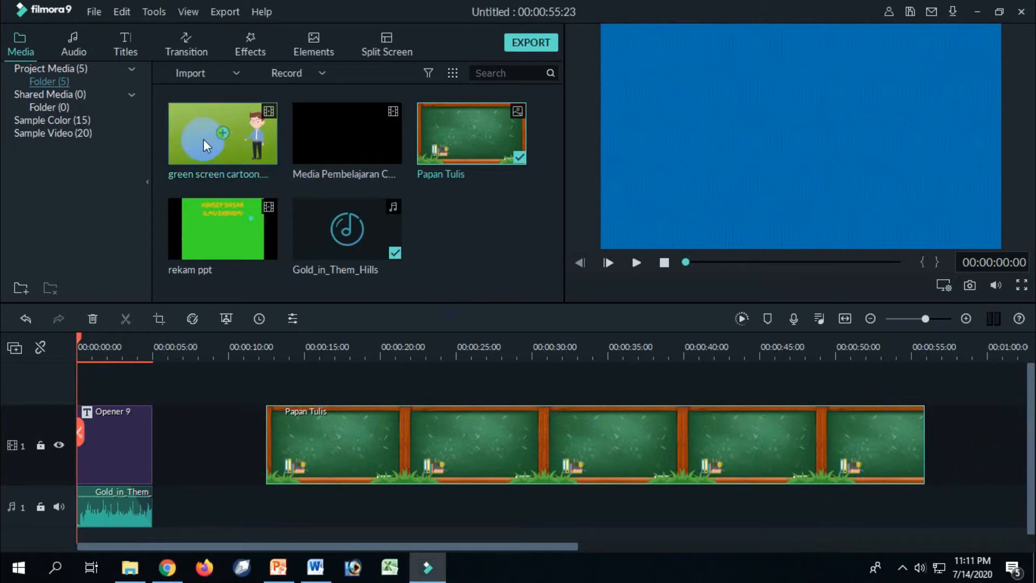
Add the green screen cartoon clip on a new track above Papan Tulis, keeping the 1920 x 1080 25fps project settings, and preview it at 00:00:18:15.
{"action": "left_click_drag", "start_coordinate": [203, 132], "coordinate": [303, 368]}
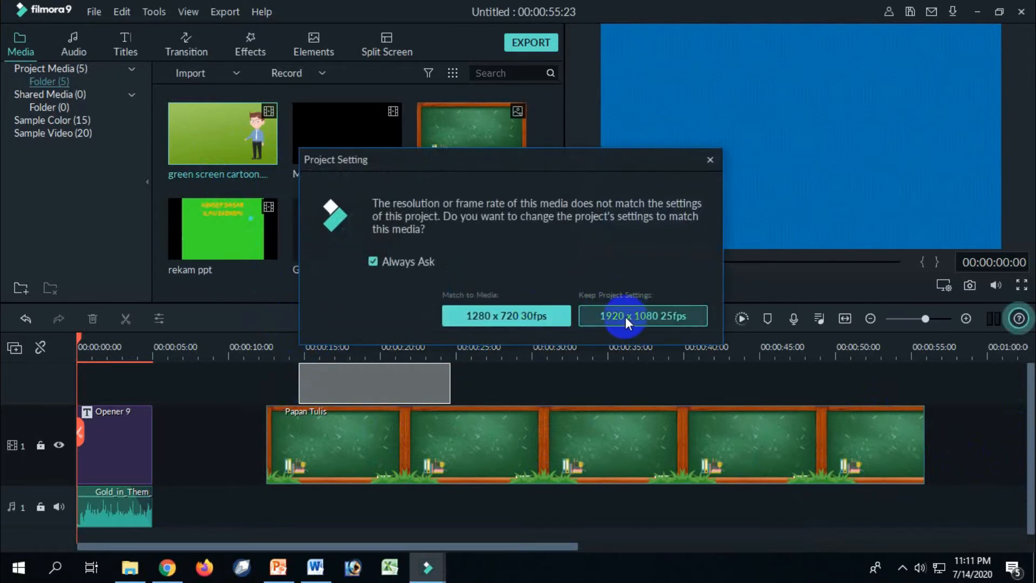
{"action": "left_click", "coordinate": [626, 314]}
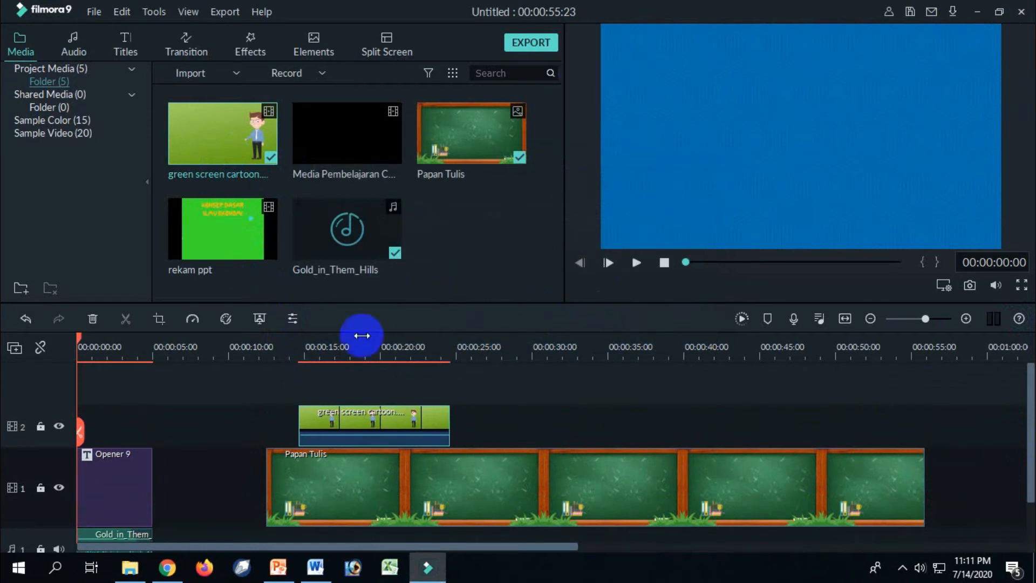
{"action": "left_click", "coordinate": [359, 346]}
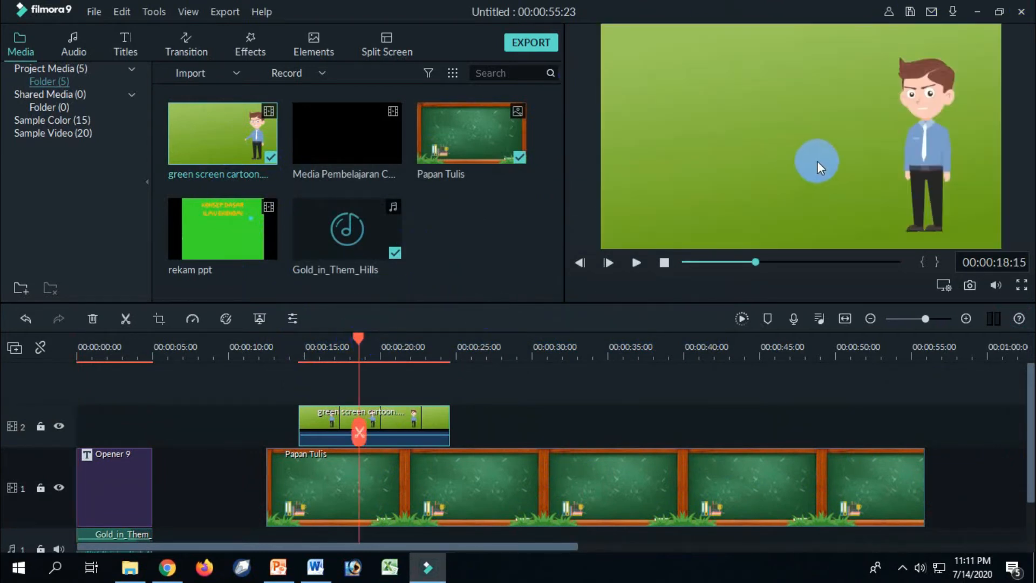
Mirror the green screen cartoon clip horizontally so the character stands on the left, stretching it to fill the frame.
{"action": "left_click", "coordinate": [334, 428]}
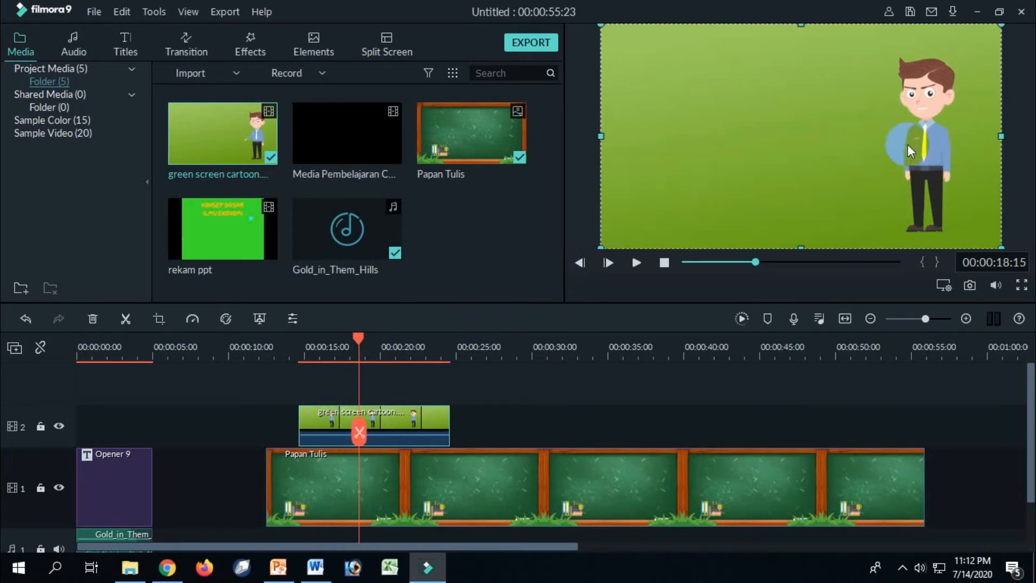
{"action": "left_click_drag", "start_coordinate": [1001, 134], "coordinate": [752, 145]}
{"action": "left_click_drag", "start_coordinate": [601, 137], "coordinate": [936, 137]}
{"action": "left_click_drag", "start_coordinate": [753, 137], "coordinate": [600, 139]}
{"action": "left_click_drag", "start_coordinate": [937, 136], "coordinate": [1003, 136]}
{"action": "left_click", "coordinate": [657, 154]}
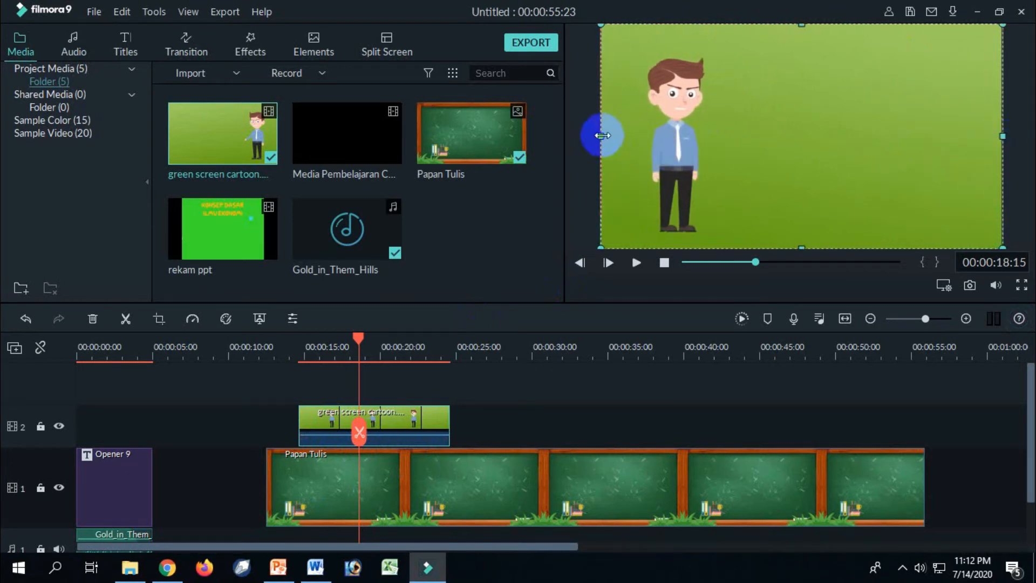
{"action": "left_click_drag", "start_coordinate": [603, 135], "coordinate": [599, 136]}
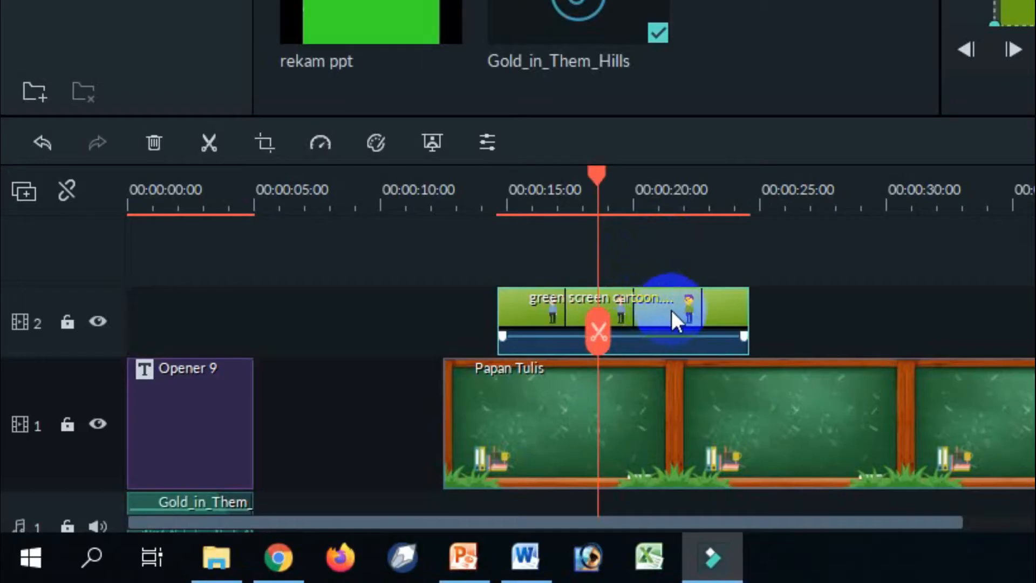
Apply the Green Screen chroma key to the cartoon clip with offset 65 and edge thickness about -0.34.
{"action": "right_click", "coordinate": [406, 424]}
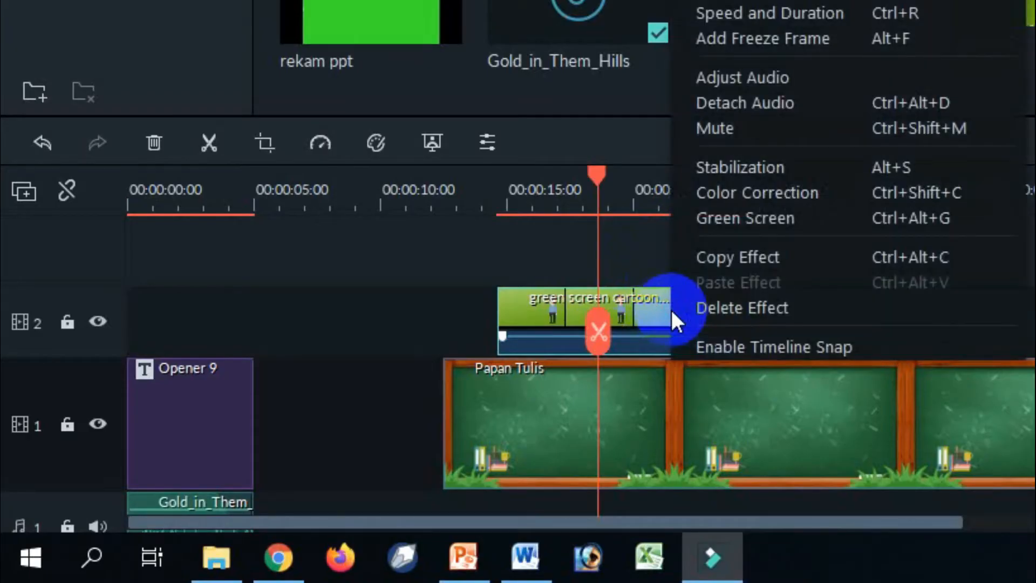
{"action": "left_click", "coordinate": [713, 219]}
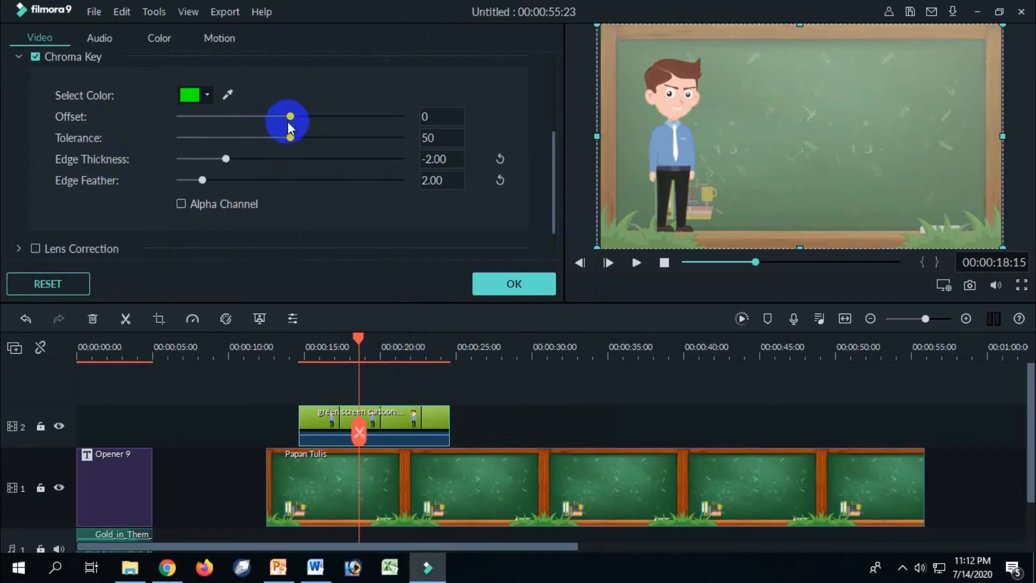
{"action": "left_click_drag", "start_coordinate": [290, 117], "coordinate": [350, 123]}
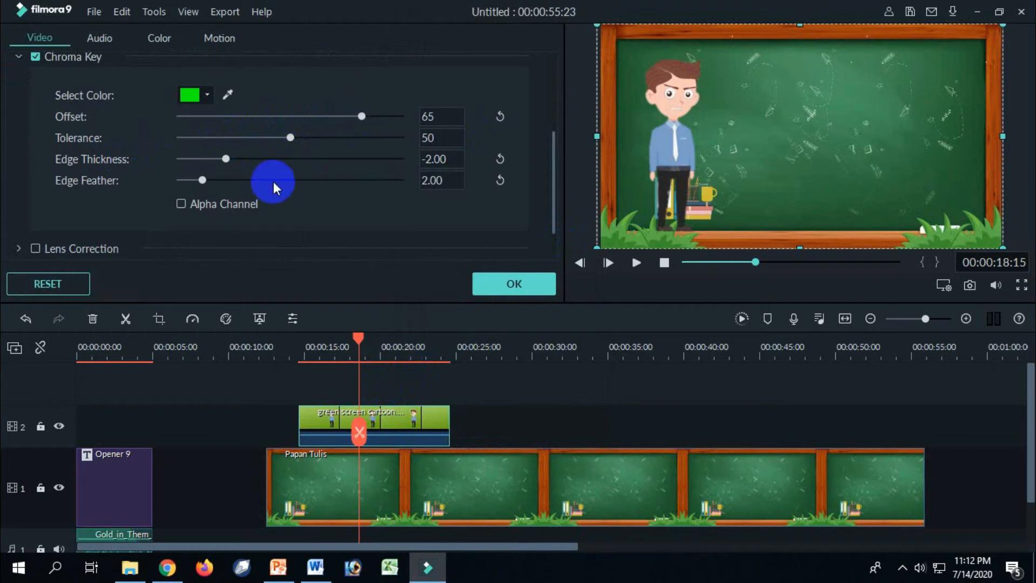
{"action": "left_click_drag", "start_coordinate": [228, 162], "coordinate": [256, 166]}
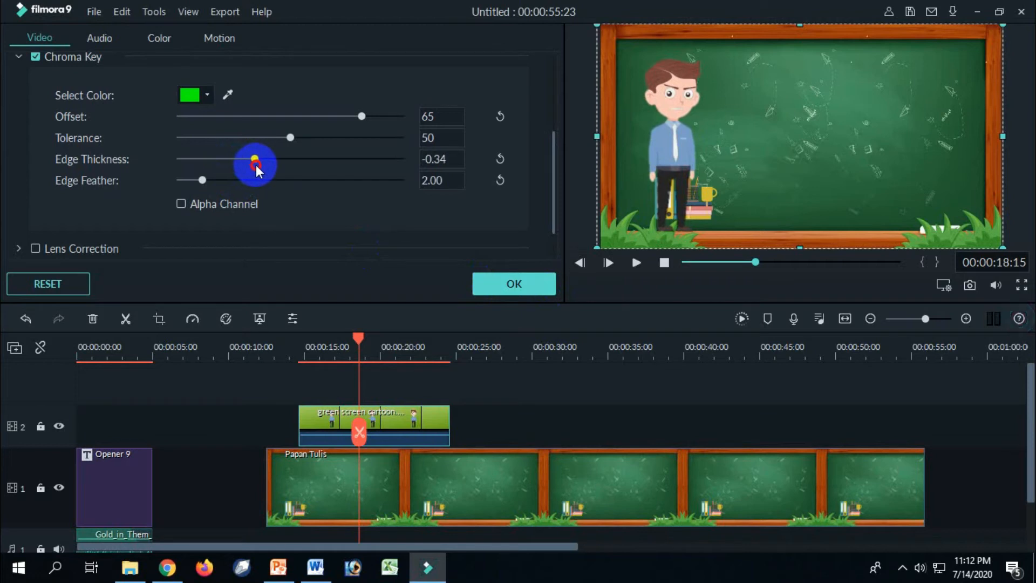
{"action": "left_click", "coordinate": [523, 284]}
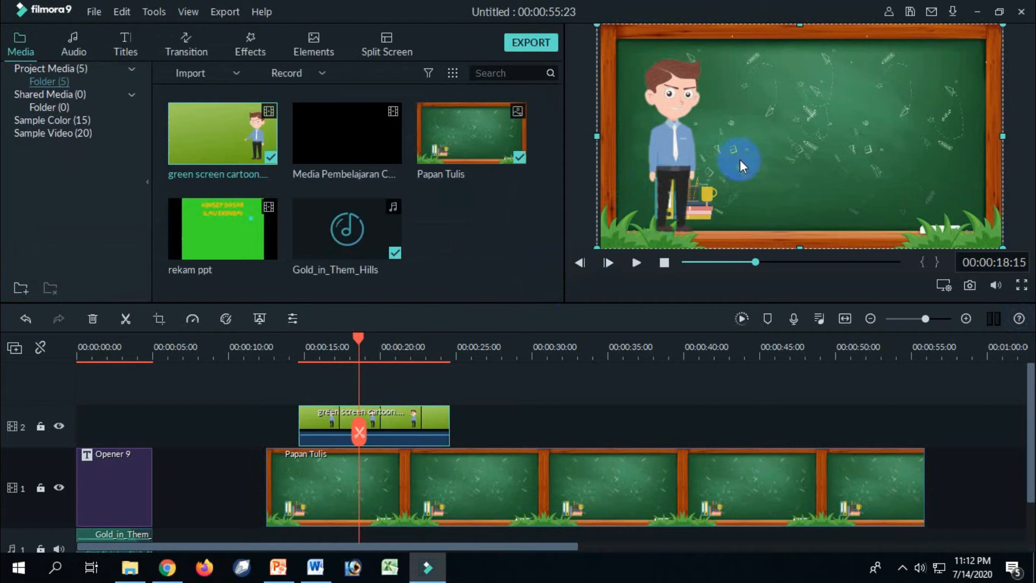
Scale the cartoon character down slightly and reposition it in the lower-left corner of the chalkboard frame.
{"action": "left_click_drag", "start_coordinate": [1002, 26], "coordinate": [950, 55]}
{"action": "left_click", "coordinate": [669, 134]}
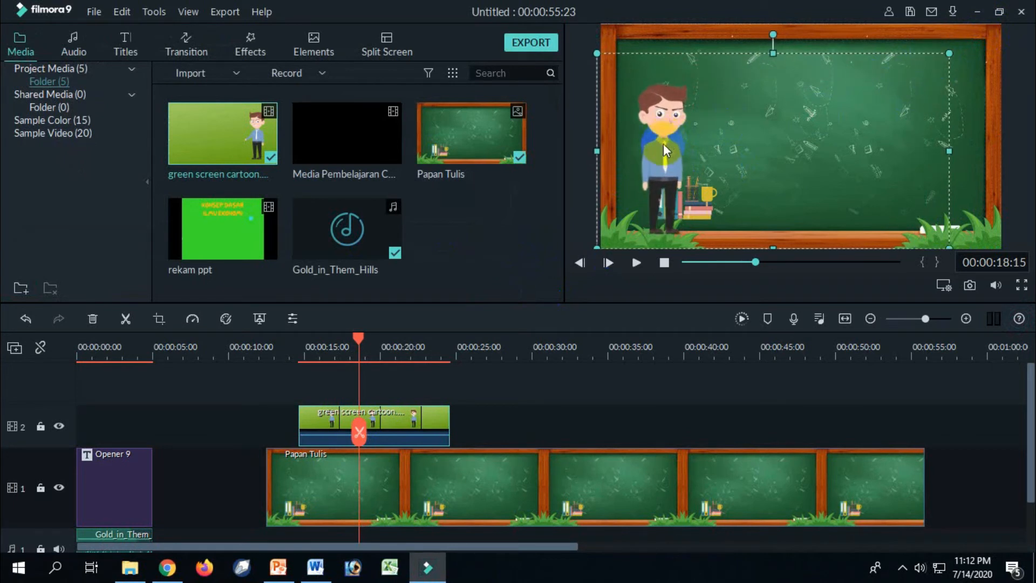
{"action": "left_click_drag", "start_coordinate": [663, 145], "coordinate": [651, 170]}
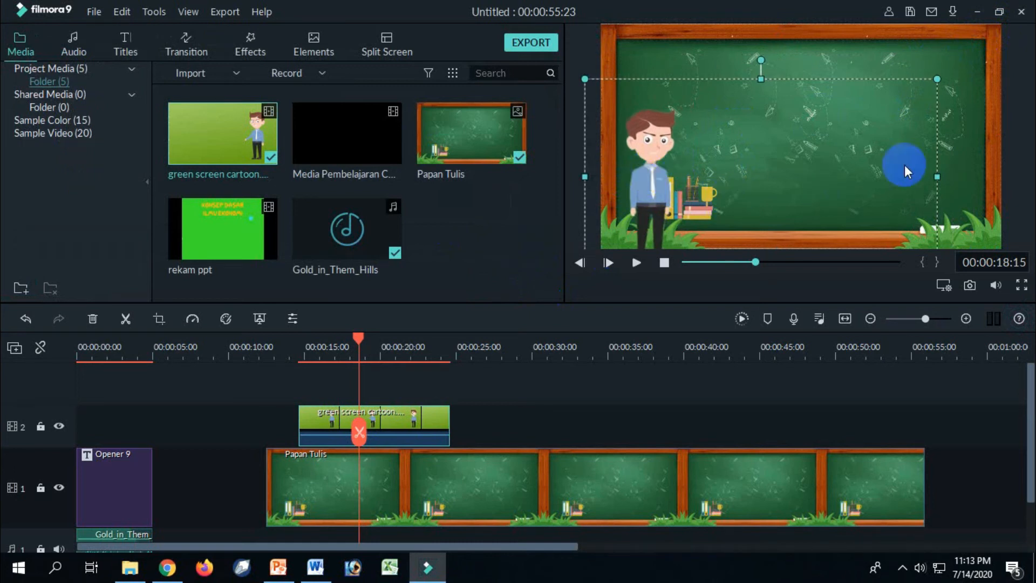
{"action": "left_click", "coordinate": [968, 145]}
{"action": "left_click", "coordinate": [656, 147]}
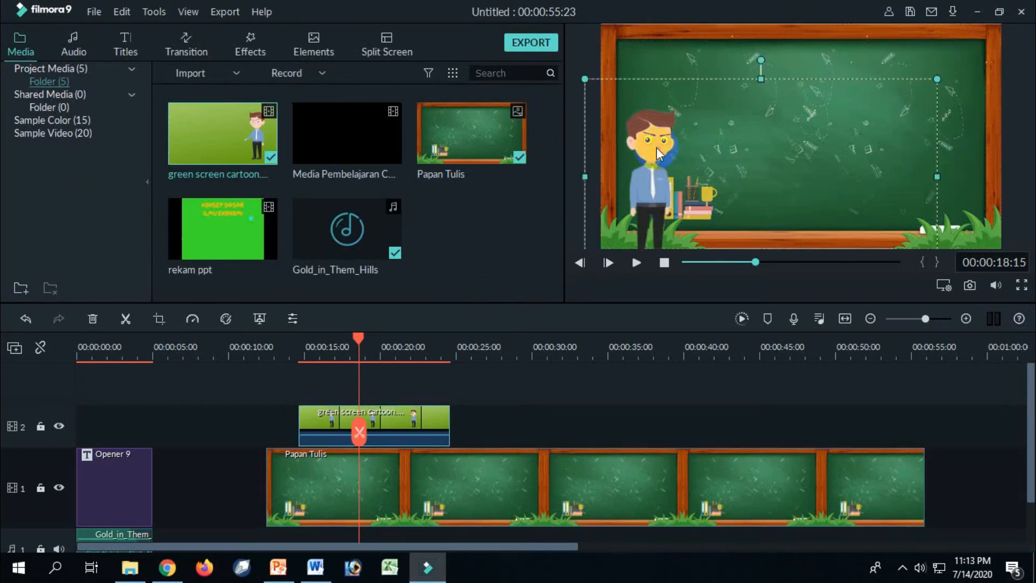
{"action": "left_click_drag", "start_coordinate": [949, 79], "coordinate": [951, 52]}
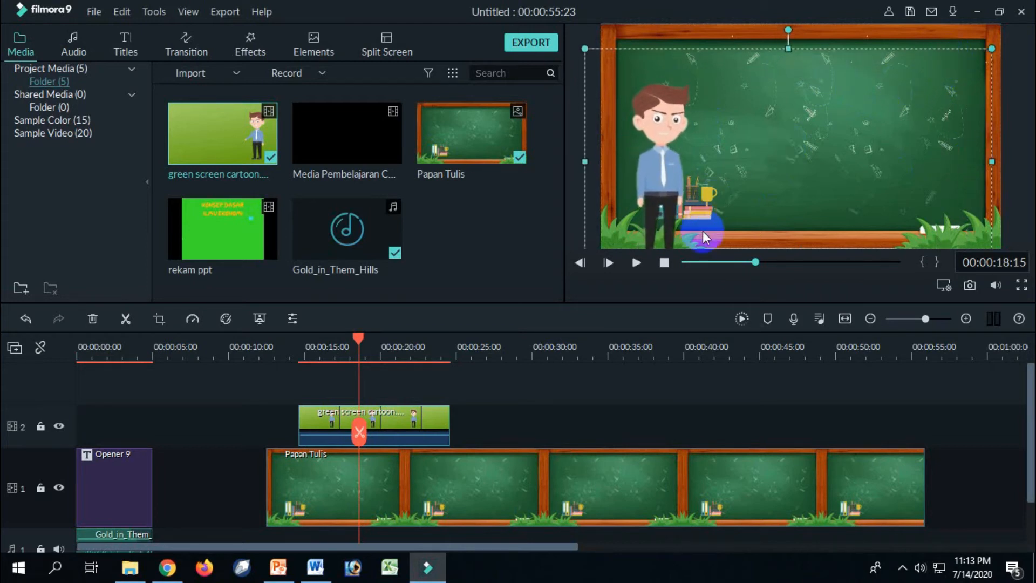
{"action": "left_click", "coordinate": [573, 212]}
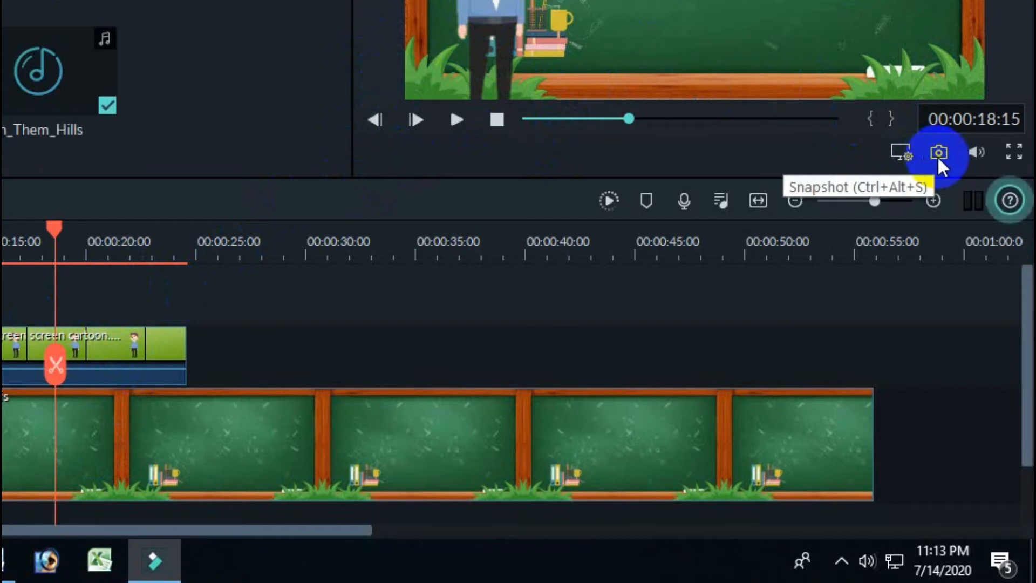
Take a snapshot of the preview frame and place it directly after the opener on video track 1, extended to about 11 seconds.
{"action": "left_click", "coordinate": [969, 285]}
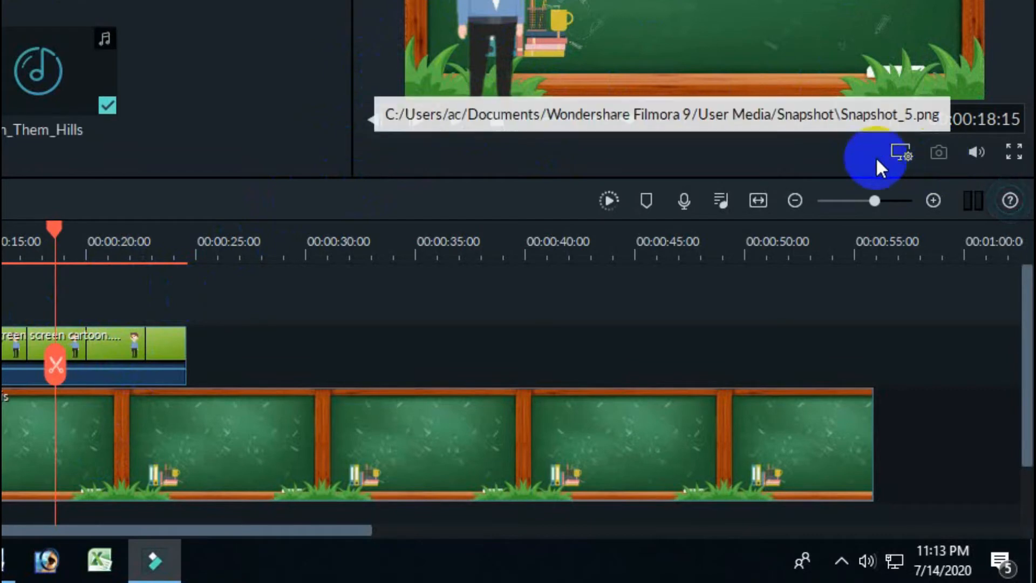
{"action": "left_click_drag", "start_coordinate": [212, 95], "coordinate": [0, 420]}
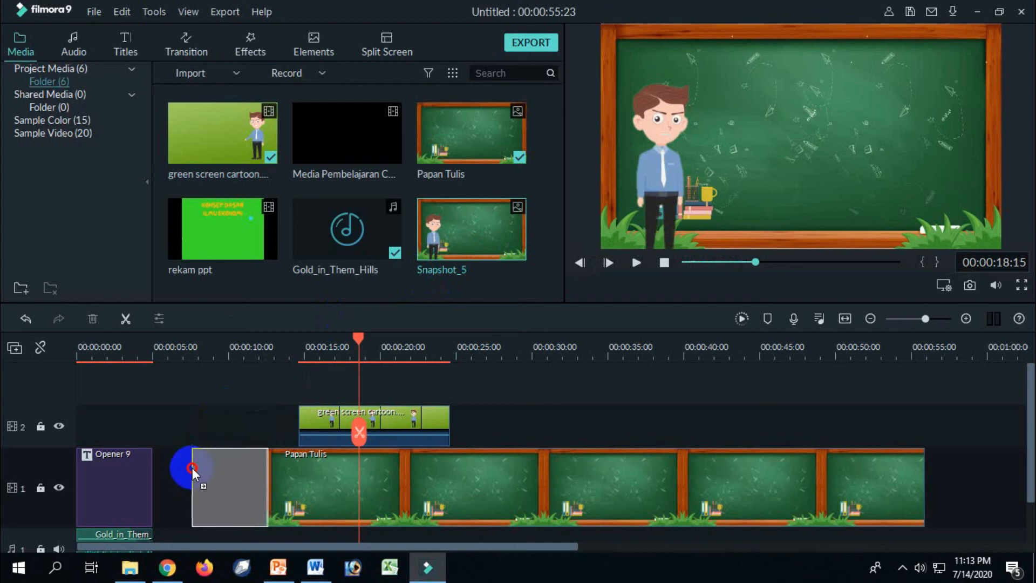
{"action": "left_click_drag", "start_coordinate": [193, 473], "coordinate": [184, 468]}
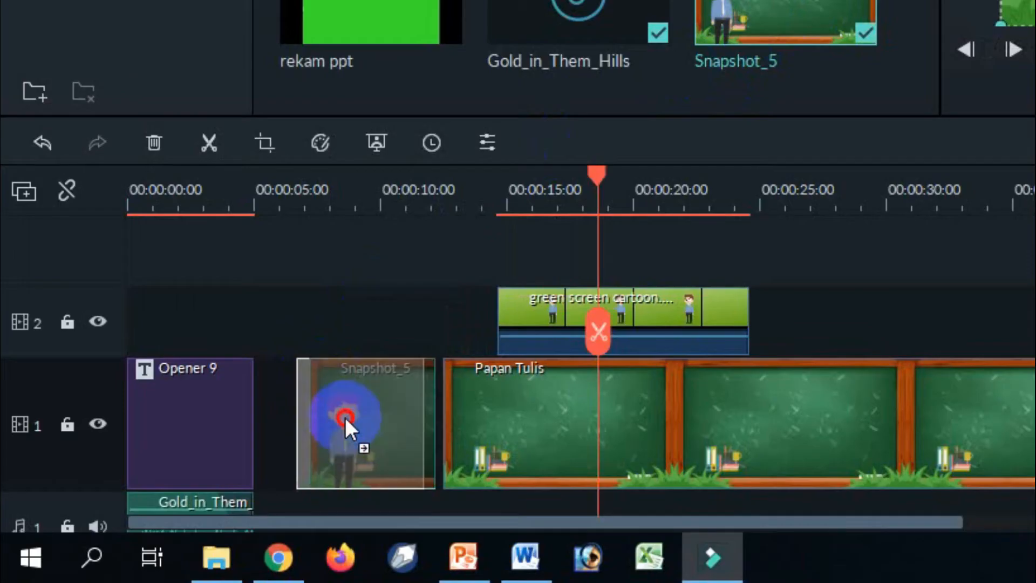
{"action": "left_click_drag", "start_coordinate": [344, 417], "coordinate": [309, 432]}
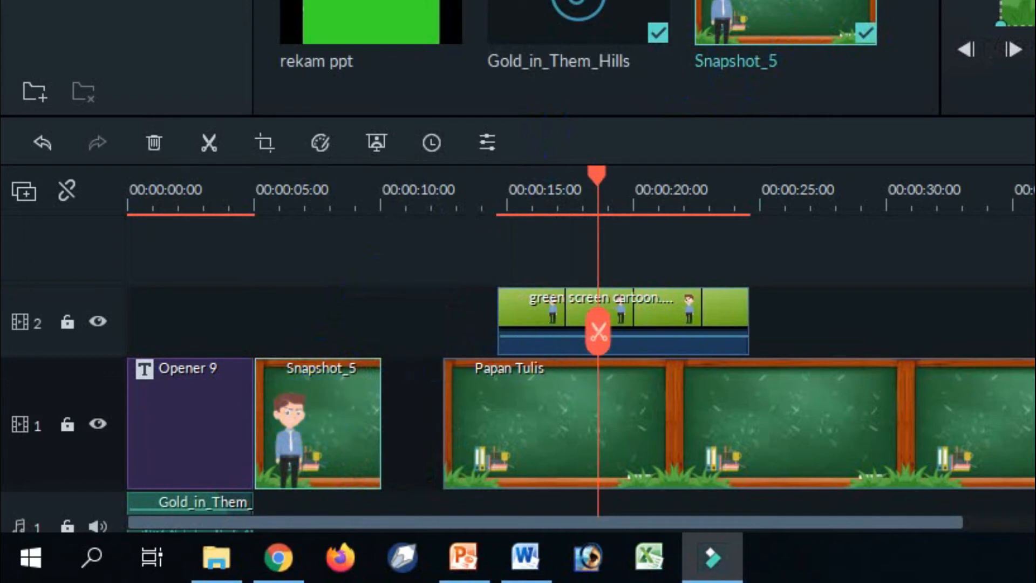
{"action": "scroll", "coordinate": [598, 332], "scroll_direction": "down", "scroll_amount": 2}
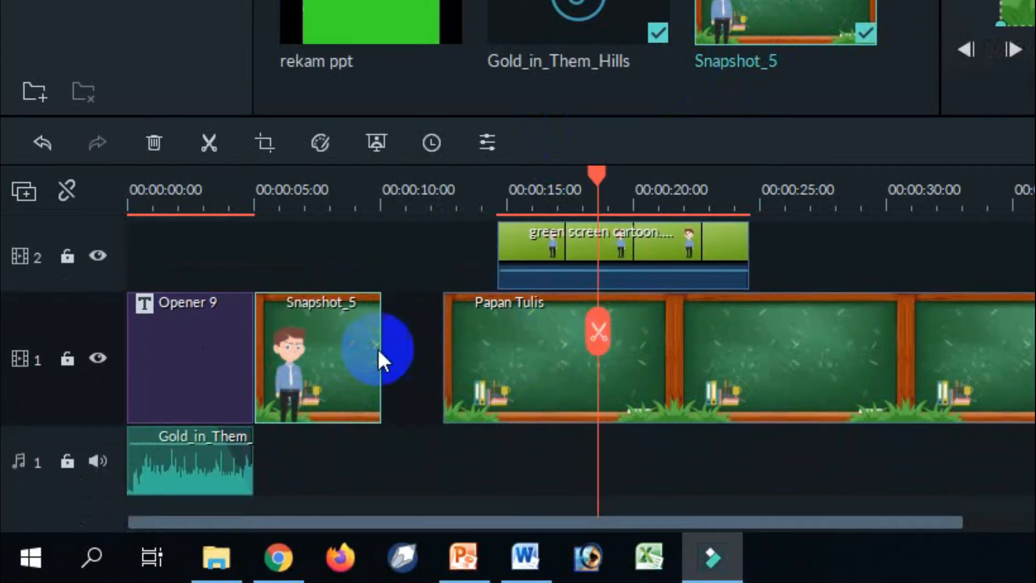
{"action": "left_click_drag", "start_coordinate": [380, 343], "coordinate": [406, 347]}
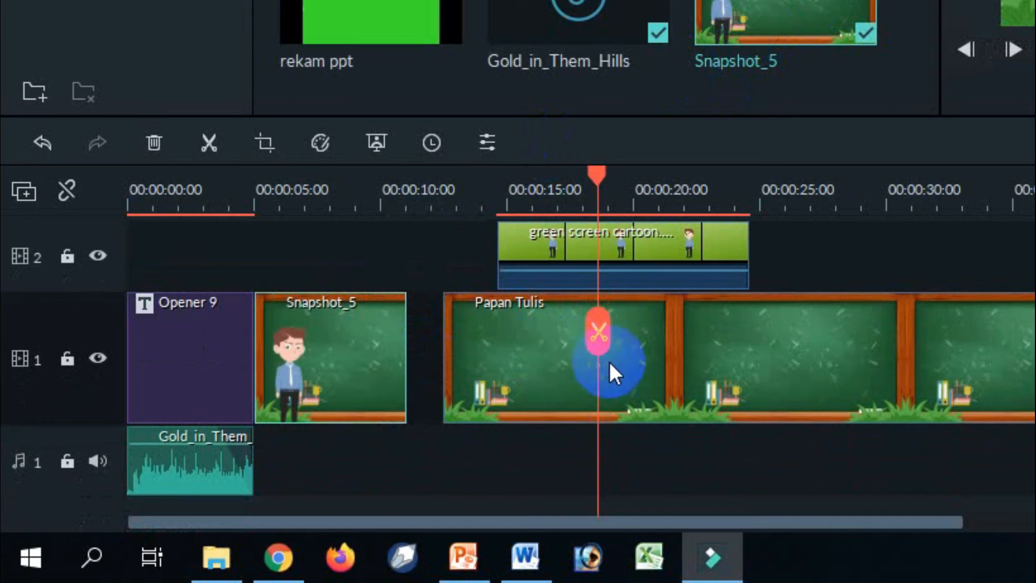
Move the Papan Tulis and green screen cartoon clips earlier so both start at the end of the snapshot, at about 11 seconds.
{"action": "left_click_drag", "start_coordinate": [697, 354], "coordinate": [662, 363]}
{"action": "left_click", "coordinate": [691, 242]}
{"action": "left_click_drag", "start_coordinate": [698, 247], "coordinate": [606, 273]}
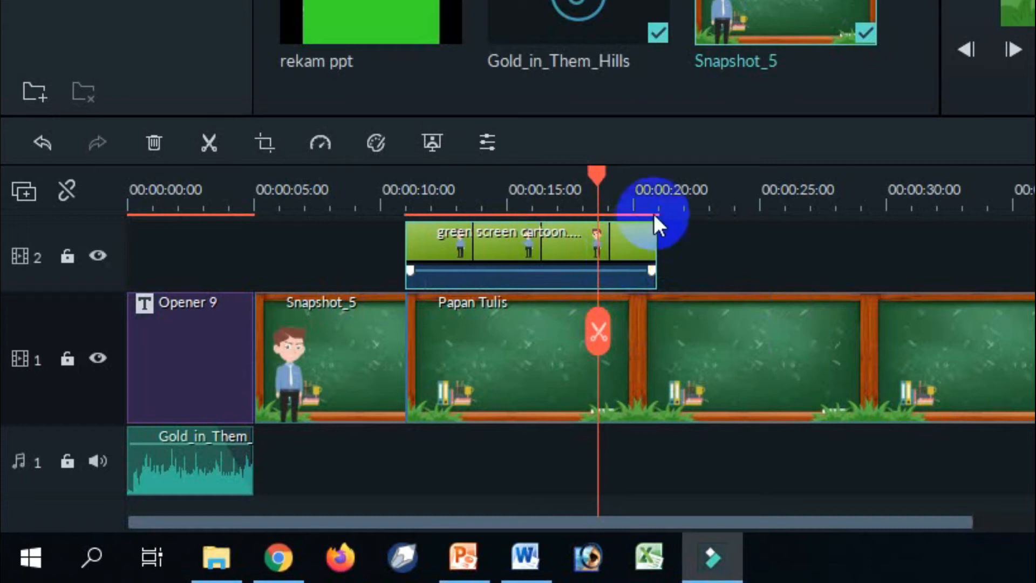
Copy the green screen cartoon clip and move the playhead to its end, at about 21 seconds.
{"action": "left_click", "coordinate": [663, 179]}
{"action": "left_click_drag", "start_coordinate": [665, 175], "coordinate": [658, 179]}
{"action": "left_click", "coordinate": [590, 262]}
{"action": "left_click", "coordinate": [656, 178]}
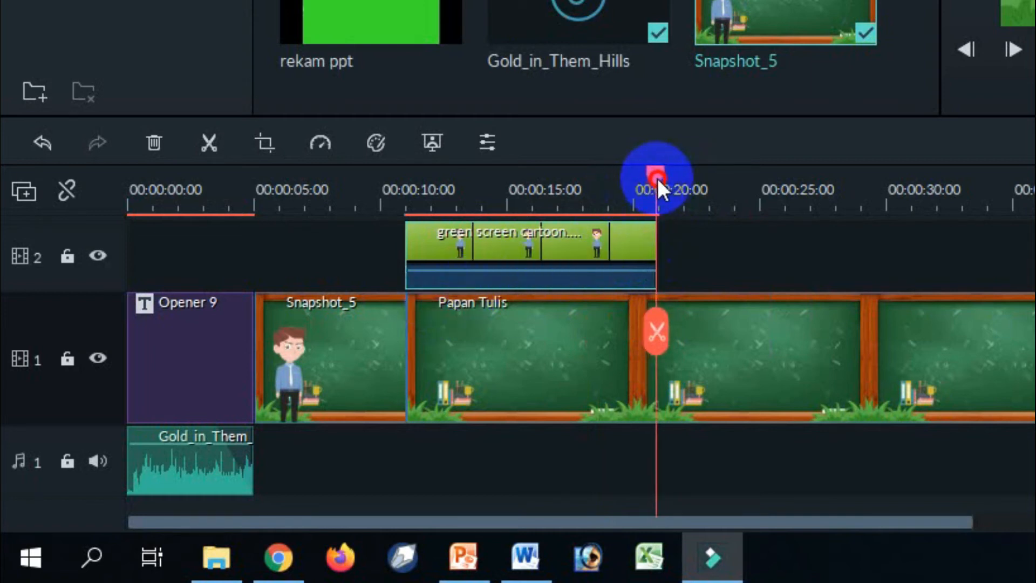
{"action": "key", "text": "ctrl+v"}
{"action": "left_click", "coordinate": [820, 363]}
{"action": "left_click", "coordinate": [788, 318]}
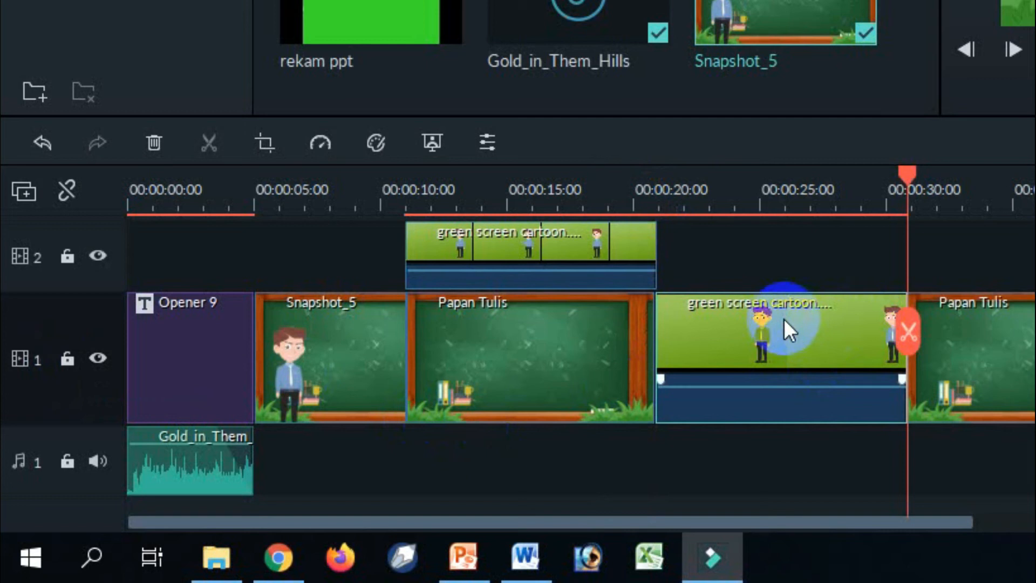
{"action": "key", "text": "ctrl+z"}
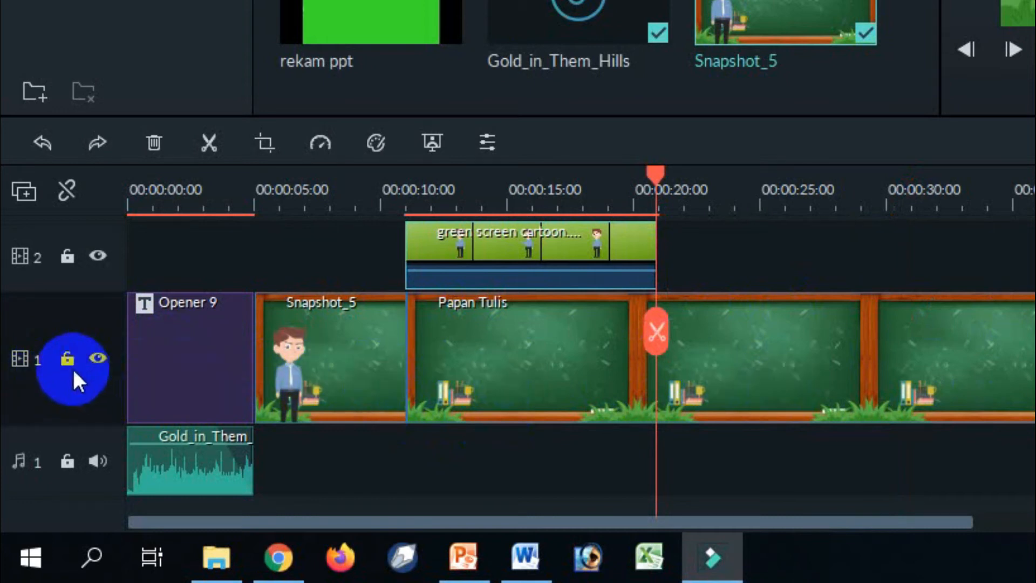
With video track 1 locked, paste three copies of the cartoon clip end to end on video track 2, and unlock track 1.
{"action": "left_click", "coordinate": [66, 361]}
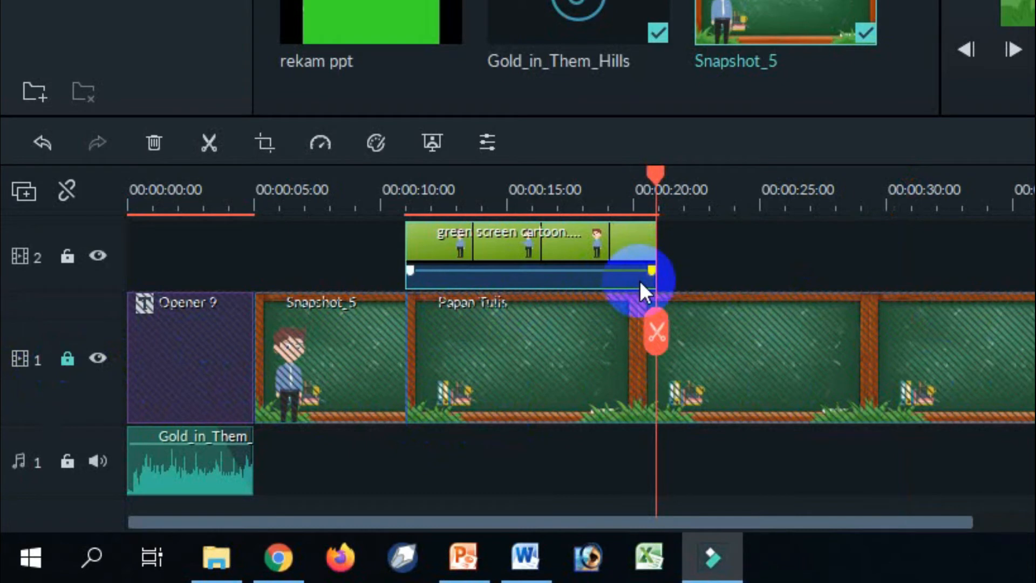
{"action": "key", "text": "ctrl+v"}
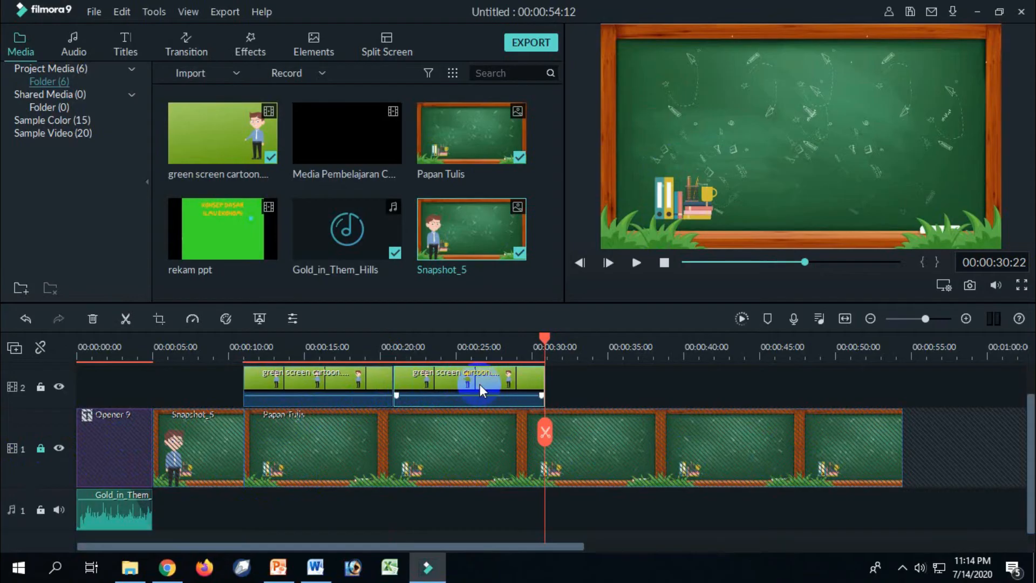
{"action": "key", "text": "ctrl+v"}
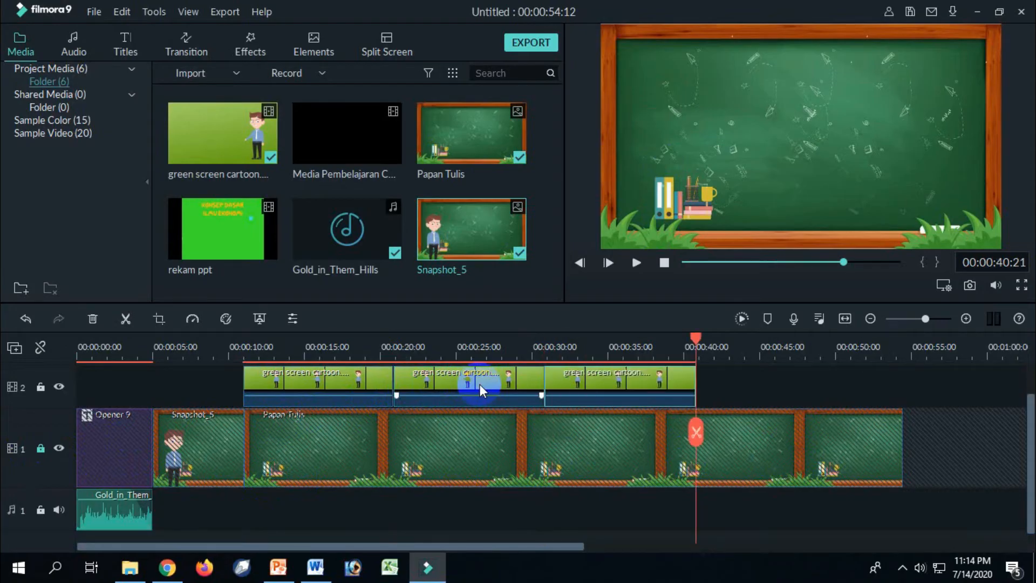
{"action": "key", "text": "ctrl+v"}
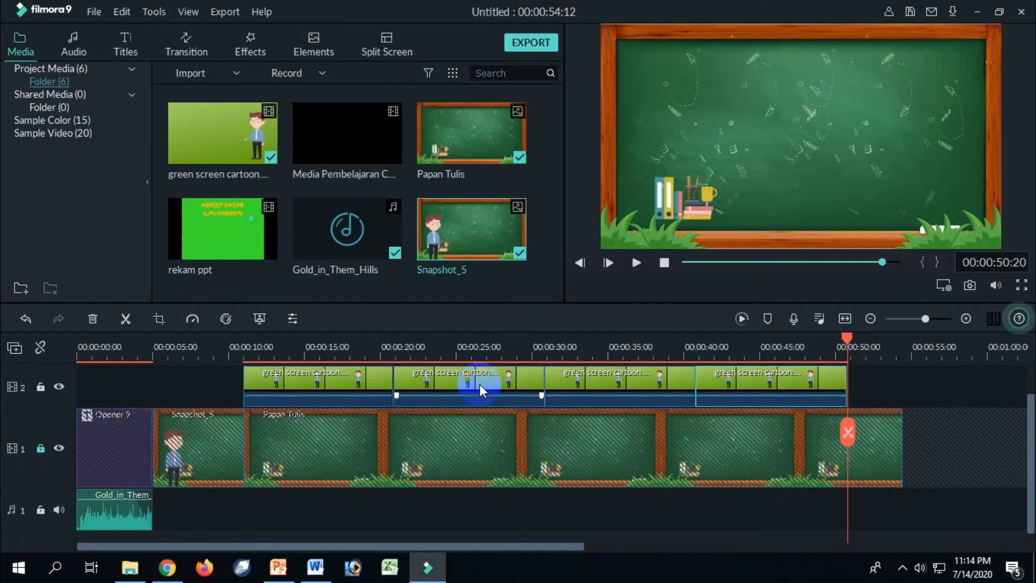
{"action": "left_click", "coordinate": [454, 514]}
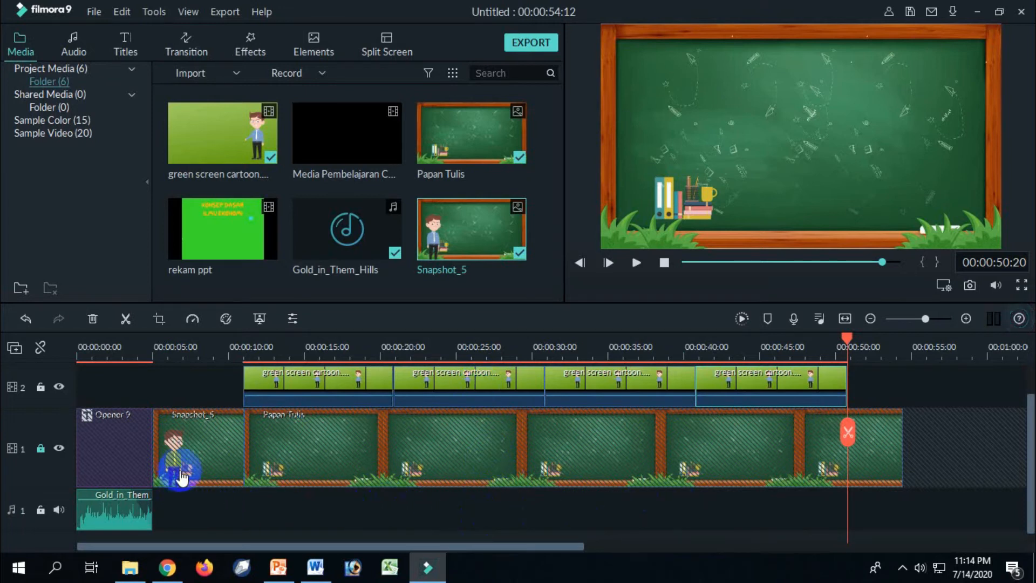
{"action": "left_click", "coordinate": [42, 452]}
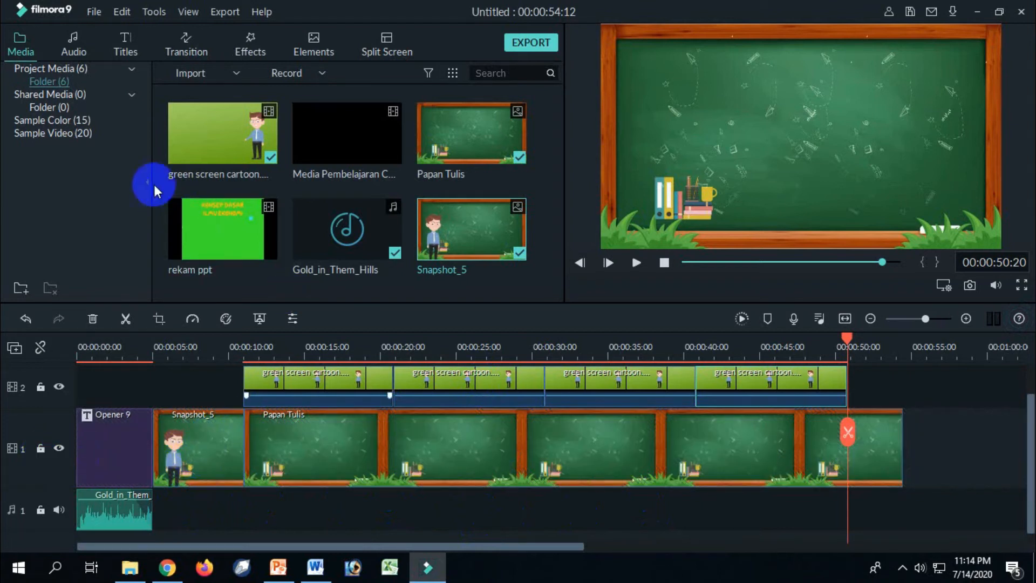
Import the Sand_Castle track from the Filmora Music folder into the audio library.
{"action": "left_click", "coordinate": [76, 48]}
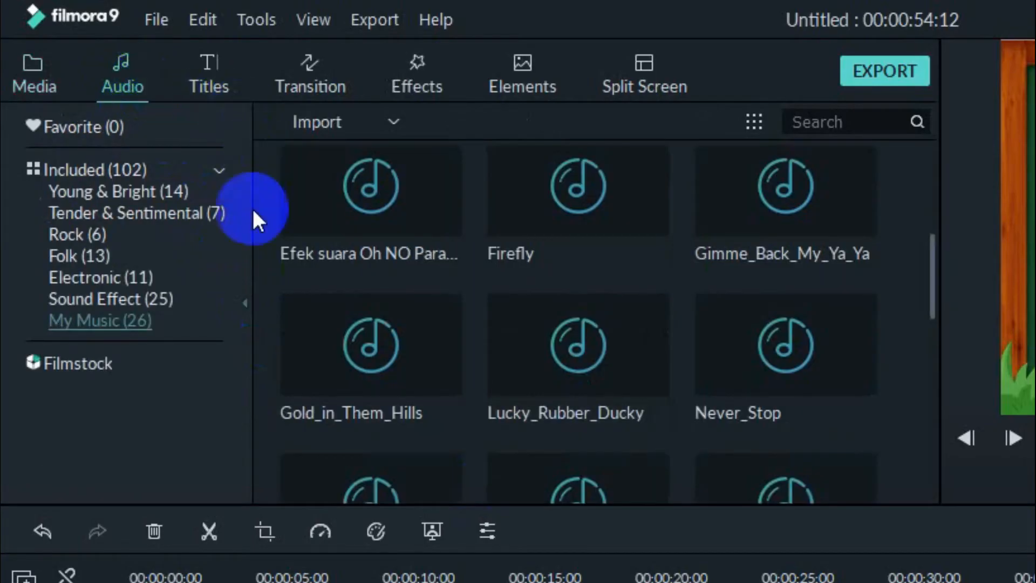
{"action": "left_click", "coordinate": [311, 125]}
{"action": "left_click", "coordinate": [319, 155]}
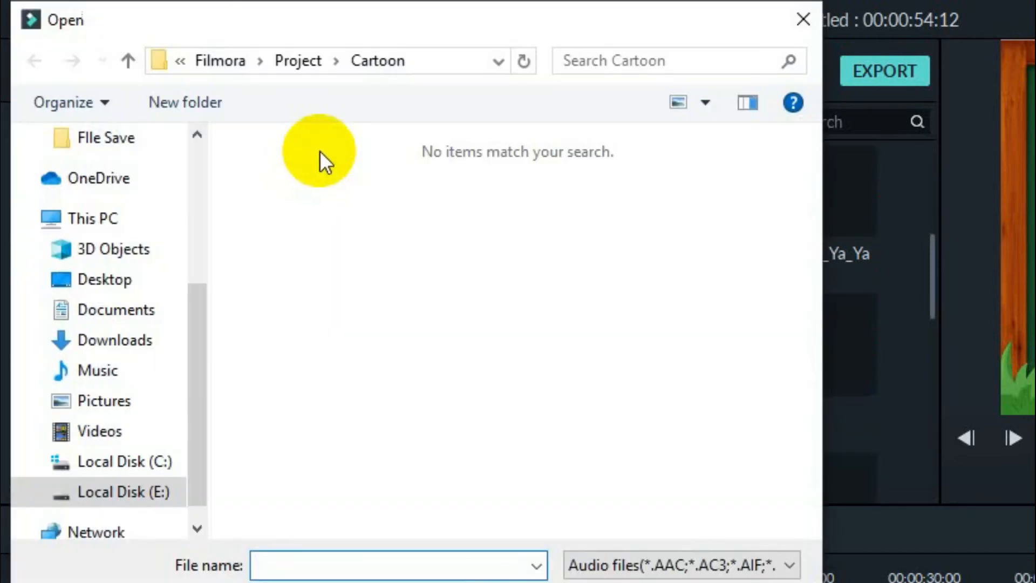
{"action": "left_click", "coordinate": [299, 61]}
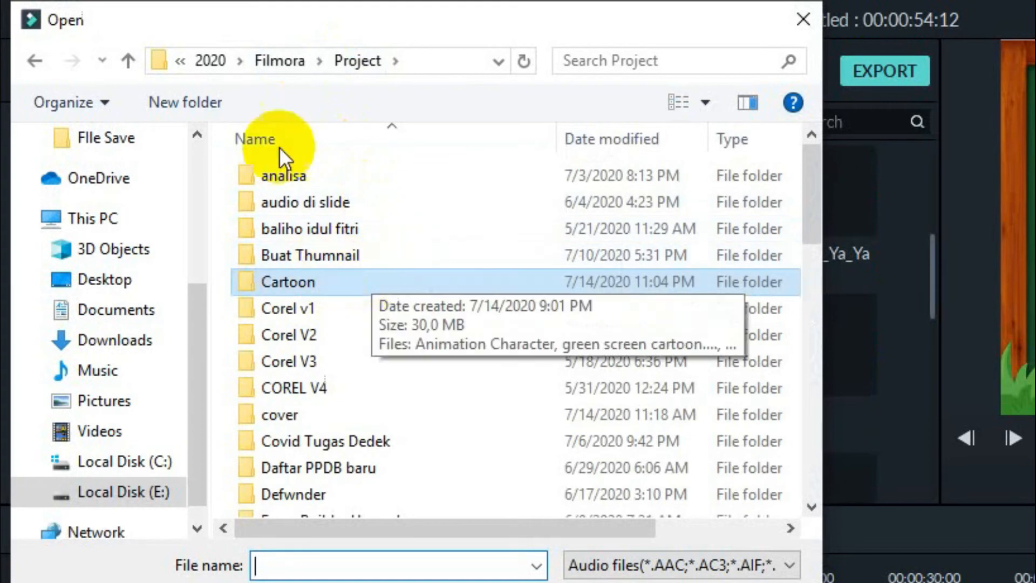
{"action": "left_click", "coordinate": [278, 64]}
{"action": "left_click_drag", "start_coordinate": [810, 227], "coordinate": [812, 286]}
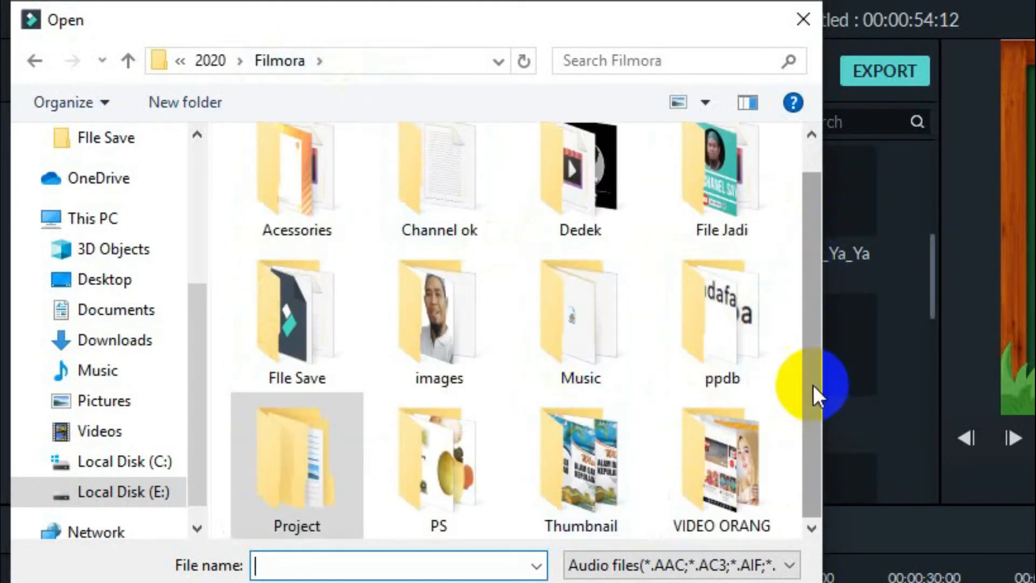
{"action": "double_click", "coordinate": [569, 326]}
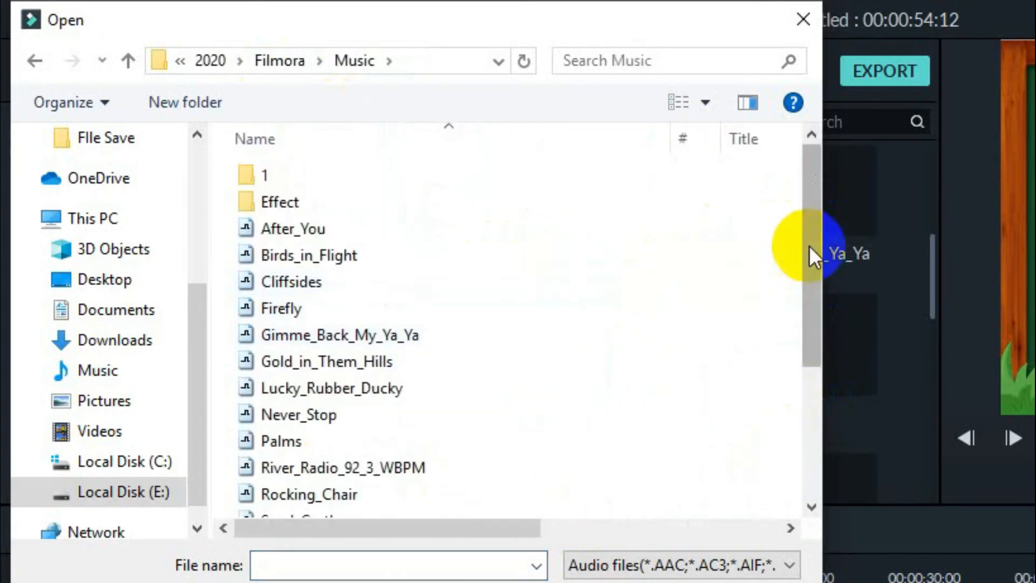
{"action": "left_click_drag", "start_coordinate": [811, 197], "coordinate": [812, 265]}
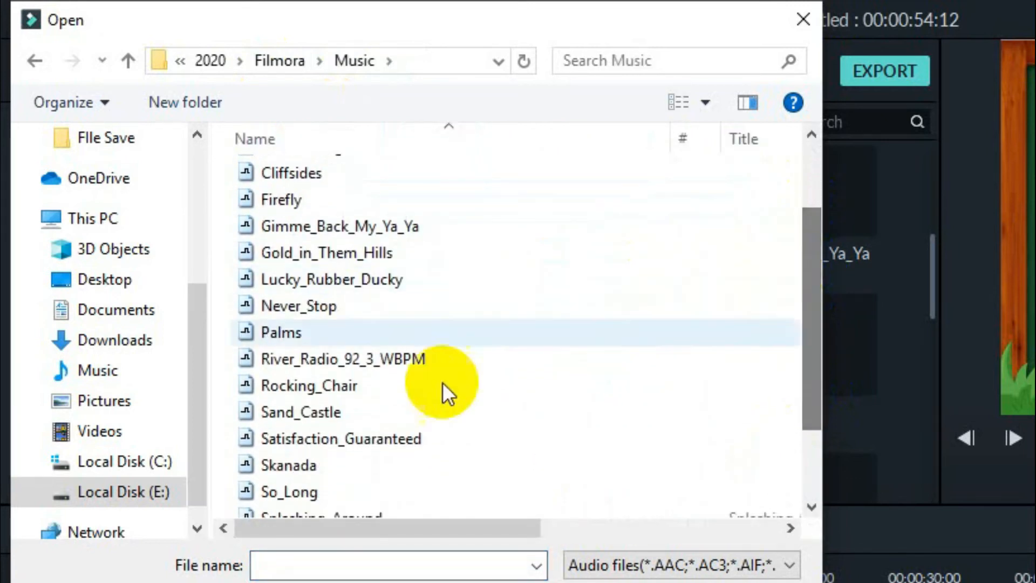
{"action": "left_click", "coordinate": [332, 416]}
{"action": "left_click", "coordinate": [604, 582]}
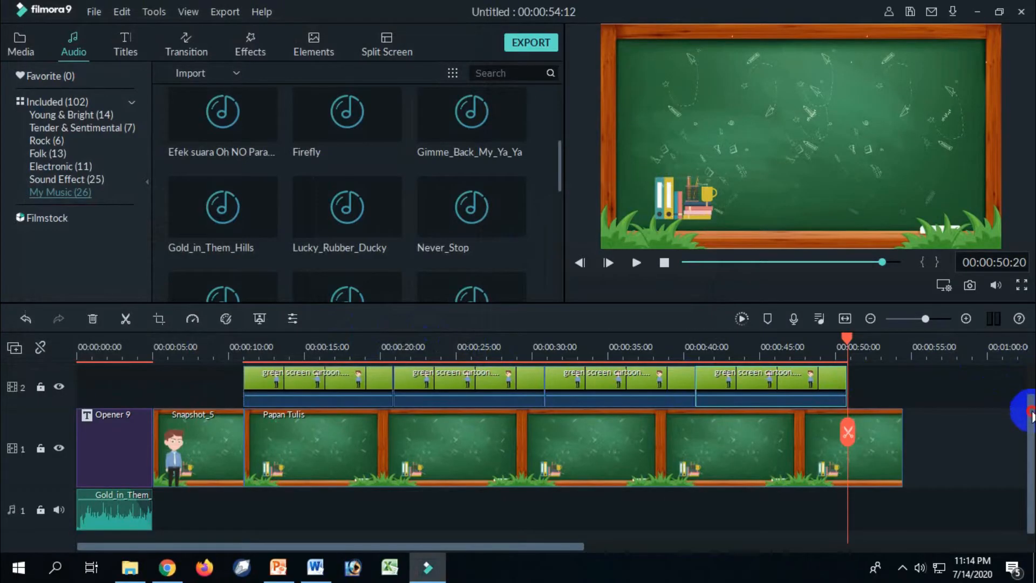
Place Sand_Castle from My Music on audio track 1 directly after the opener music, at about 5 seconds.
{"action": "left_click_drag", "start_coordinate": [1030, 409], "coordinate": [1031, 435]}
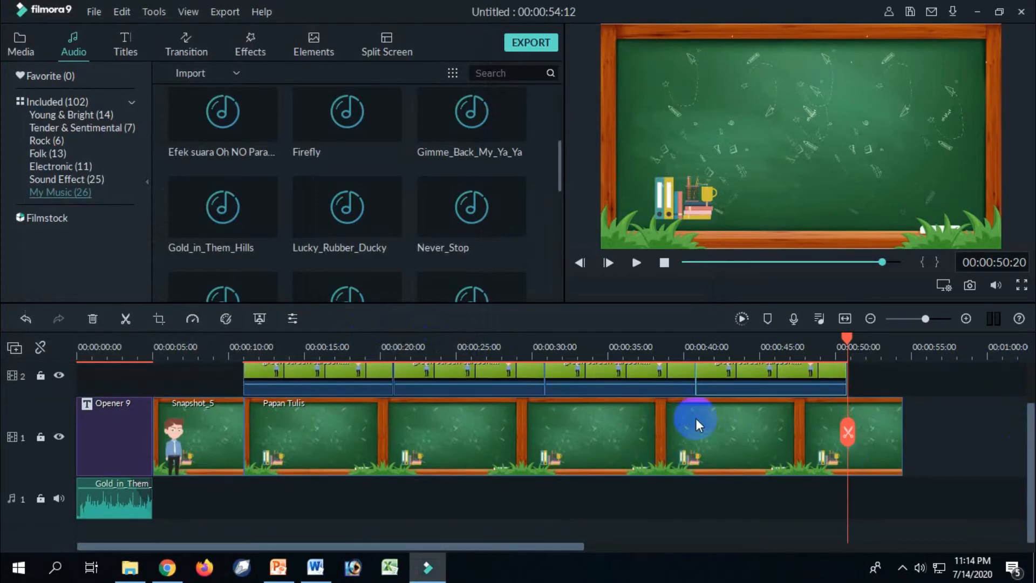
{"action": "left_click_drag", "start_coordinate": [557, 163], "coordinate": [554, 278]}
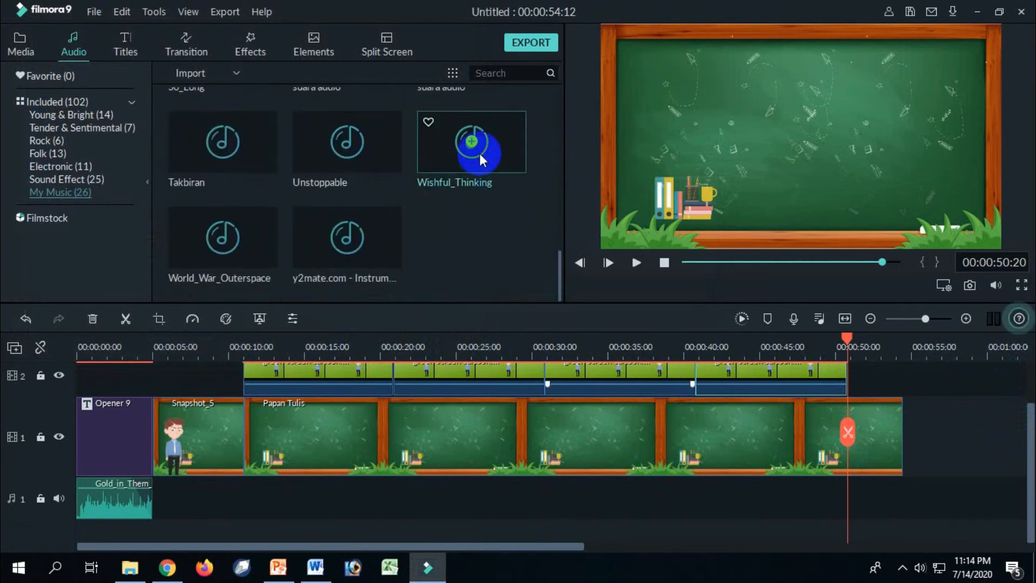
{"action": "left_click", "coordinate": [502, 159]}
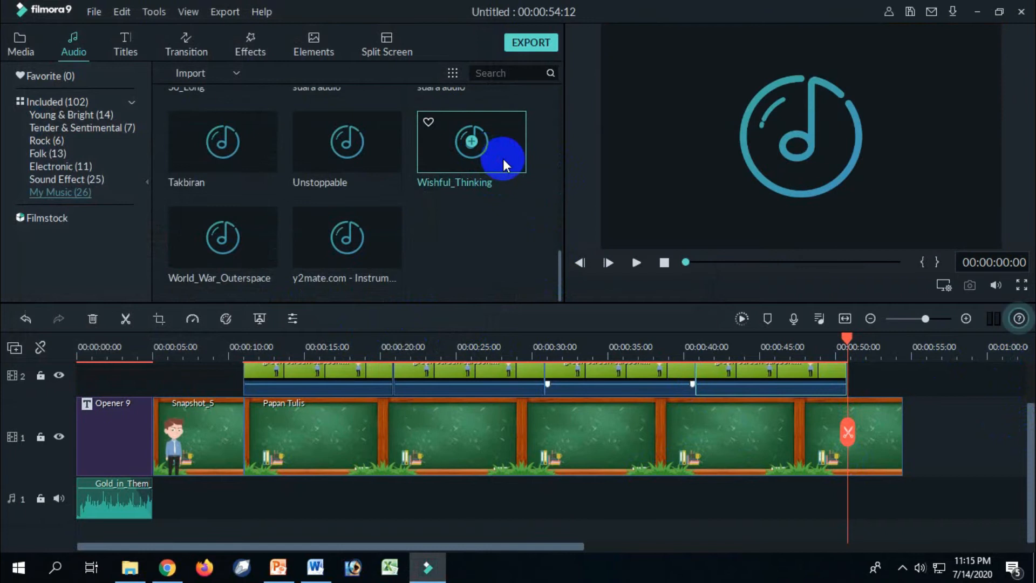
{"action": "left_click_drag", "start_coordinate": [558, 273], "coordinate": [560, 218]}
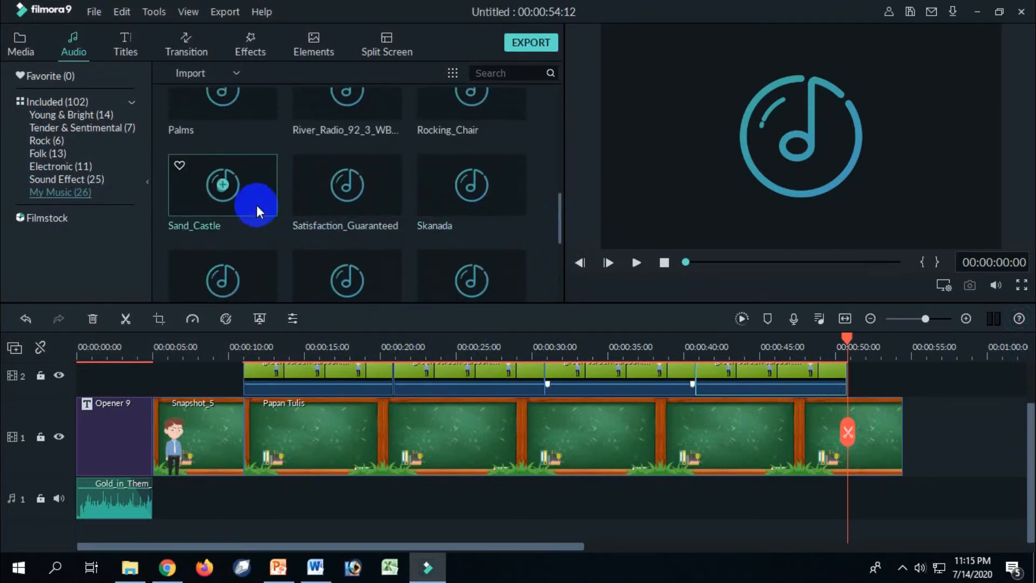
{"action": "left_click_drag", "start_coordinate": [269, 184], "coordinate": [154, 492]}
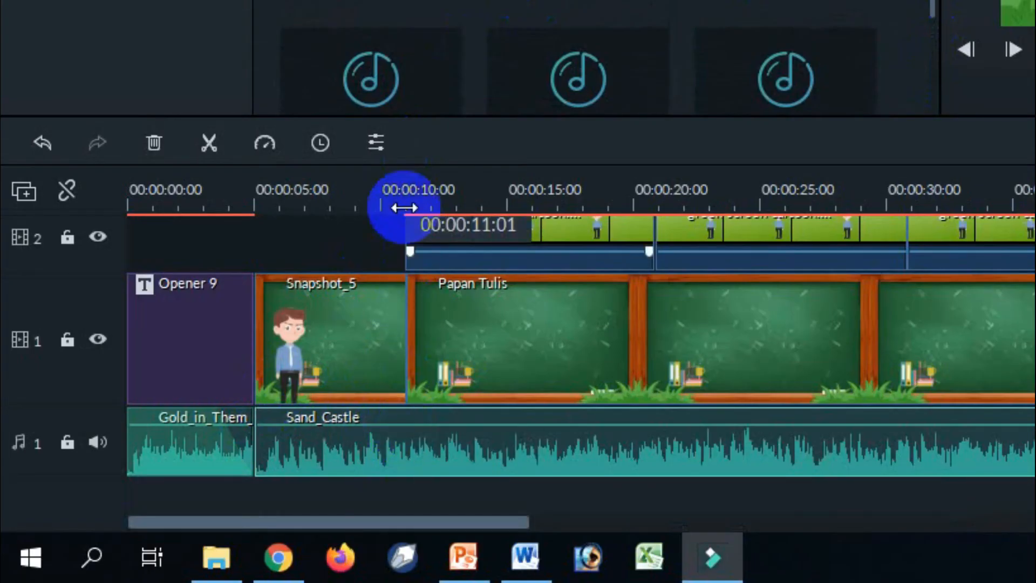
Split the Sand_Castle clip at the end of the snapshot, at about 11 seconds, and delete the remainder.
{"action": "left_click", "coordinate": [409, 178]}
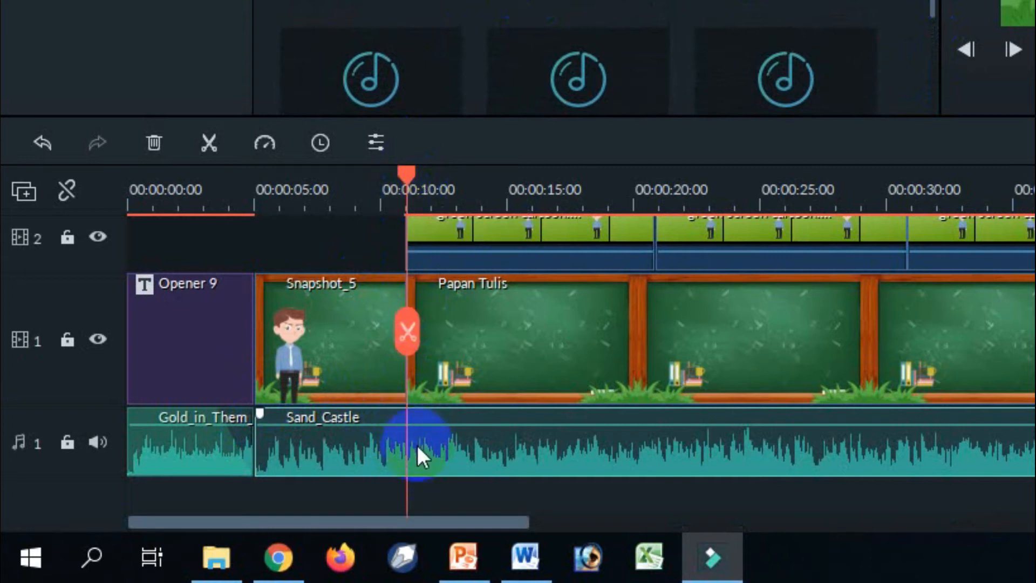
{"action": "left_click", "coordinate": [408, 333]}
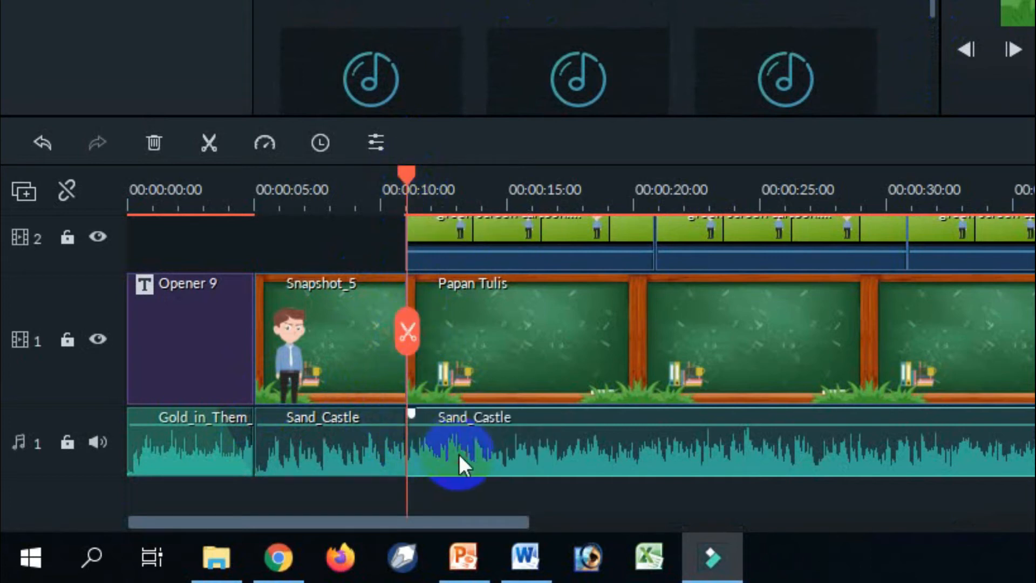
{"action": "key", "text": "Delete"}
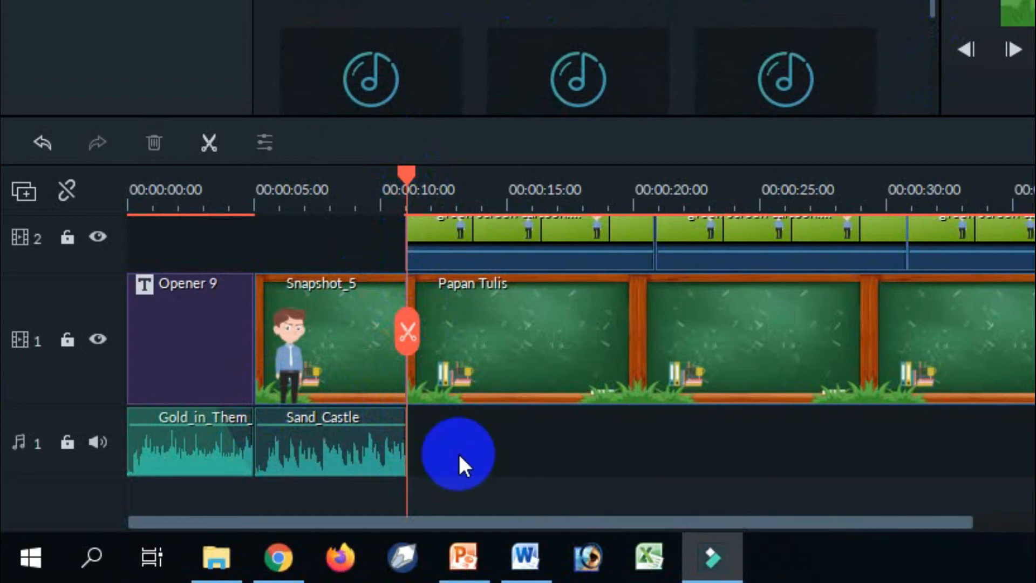
Add a short fade-out to the trimmed Sand_Castle clip.
{"action": "left_click", "coordinate": [329, 454]}
{"action": "double_click", "coordinate": [342, 455]}
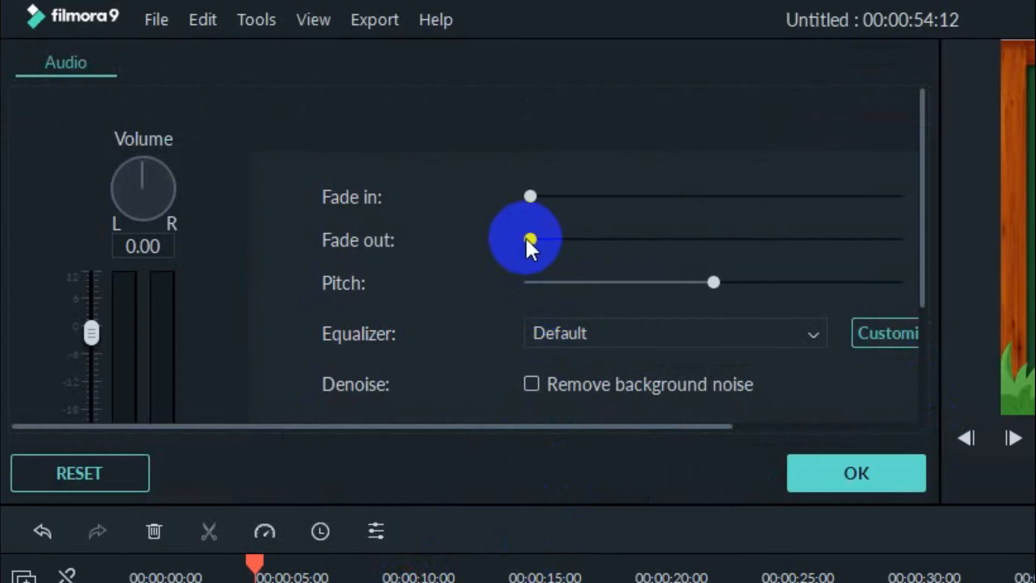
{"action": "left_click_drag", "start_coordinate": [527, 239], "coordinate": [556, 248]}
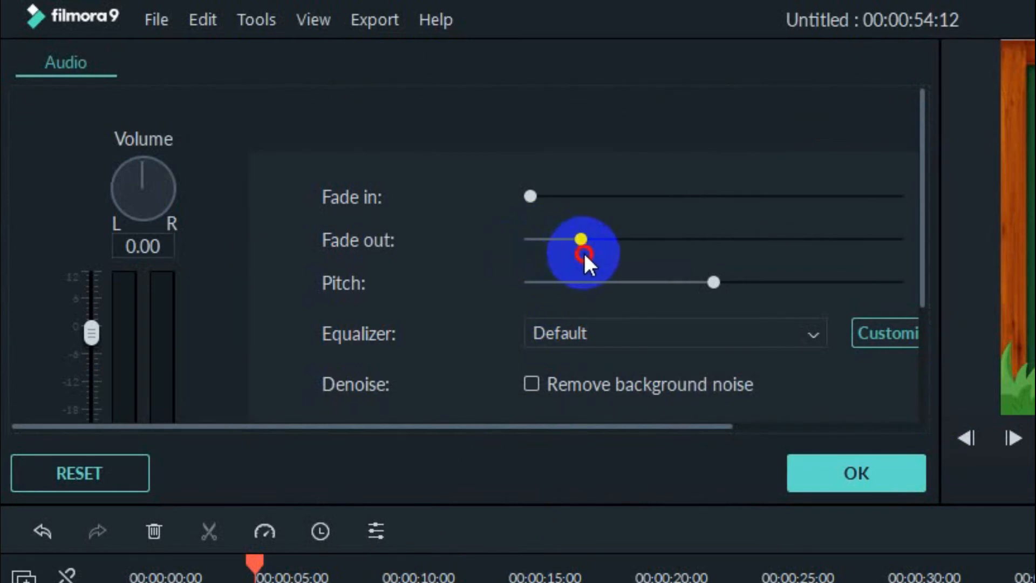
{"action": "left_click", "coordinate": [841, 481]}
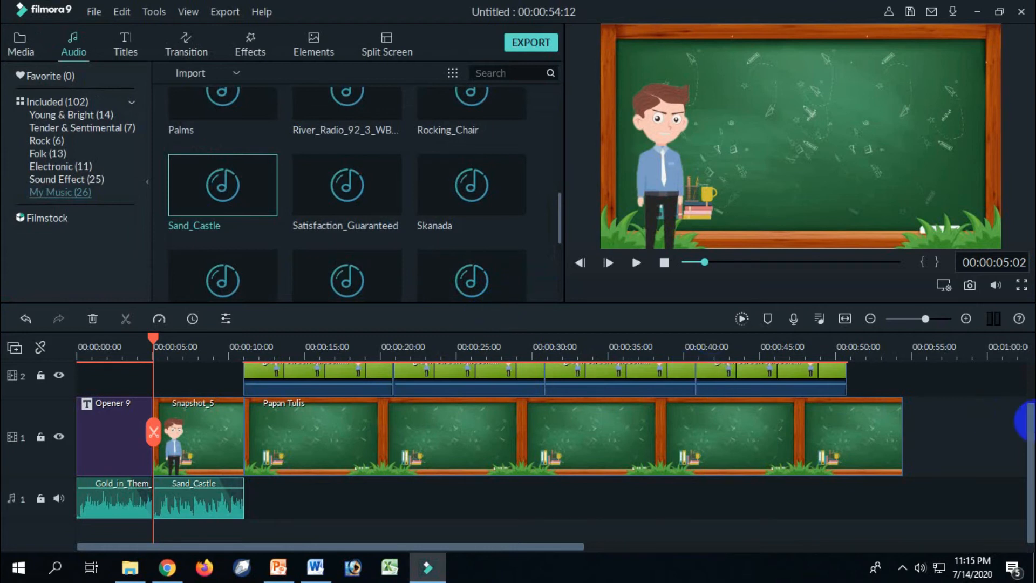
Delete the last green screen cartoon clip and trim Papan Tulis to end with the remaining cartoon clips, at about 41 seconds.
{"action": "left_click_drag", "start_coordinate": [1029, 463], "coordinate": [1030, 462]}
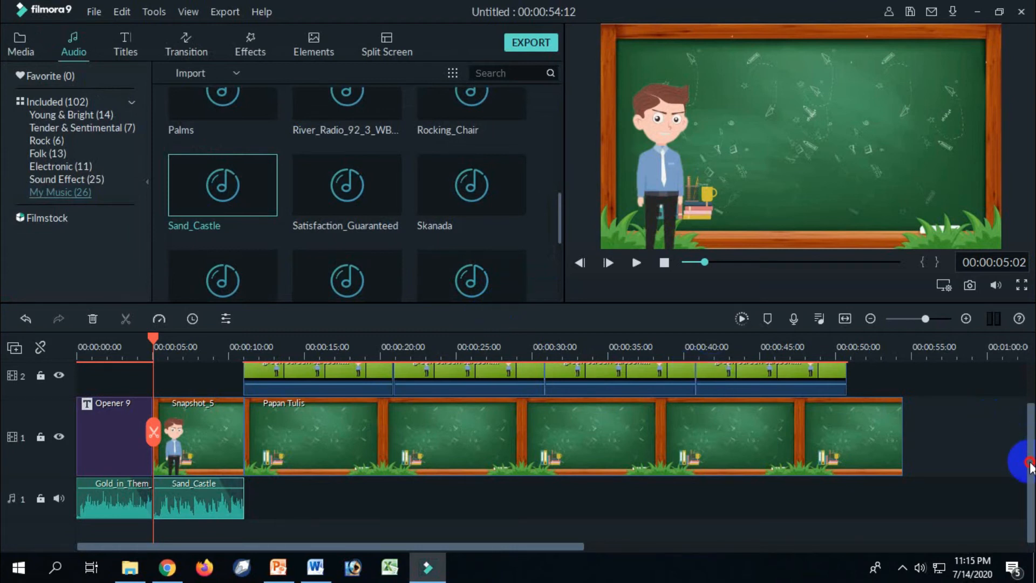
{"action": "left_click", "coordinate": [829, 381]}
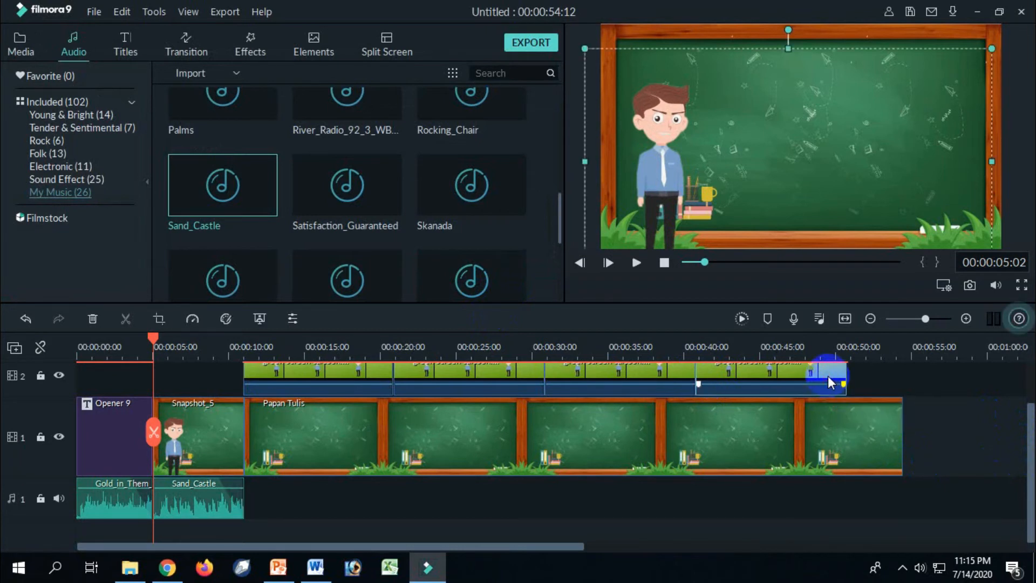
{"action": "key", "text": "Delete"}
{"action": "left_click", "coordinate": [783, 424]}
{"action": "left_click_drag", "start_coordinate": [903, 426], "coordinate": [697, 426]}
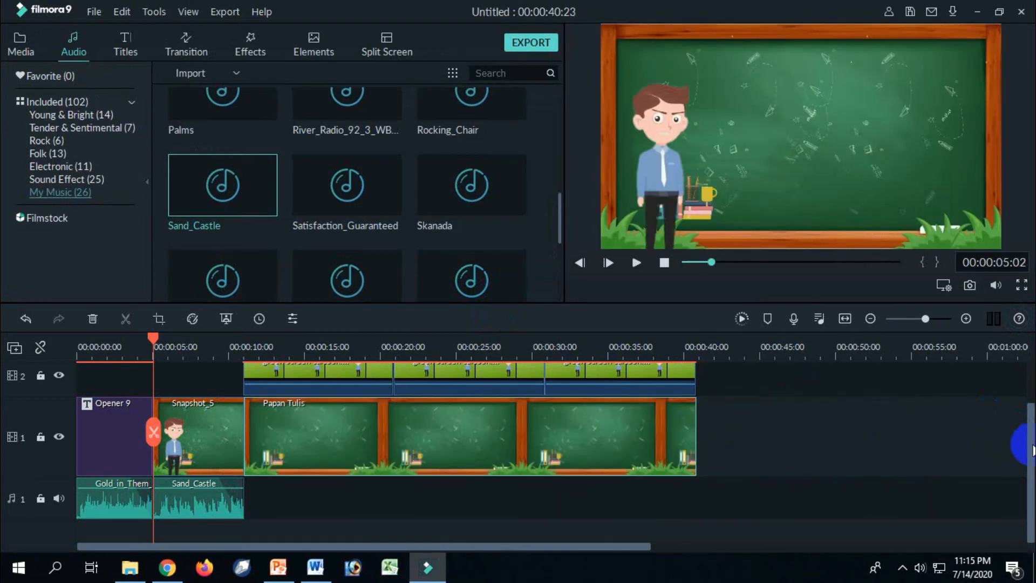
Record a microphone voiceover of about 20 seconds, starting at the end of the snapshot at about 11 seconds.
{"action": "left_click_drag", "start_coordinate": [1031, 448], "coordinate": [1031, 430]}
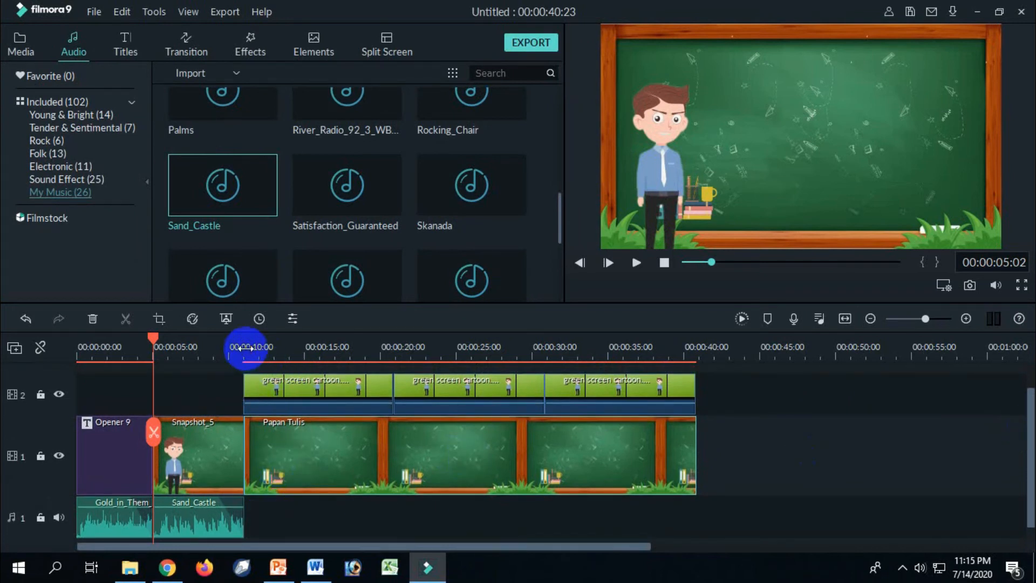
{"action": "left_click", "coordinate": [245, 348]}
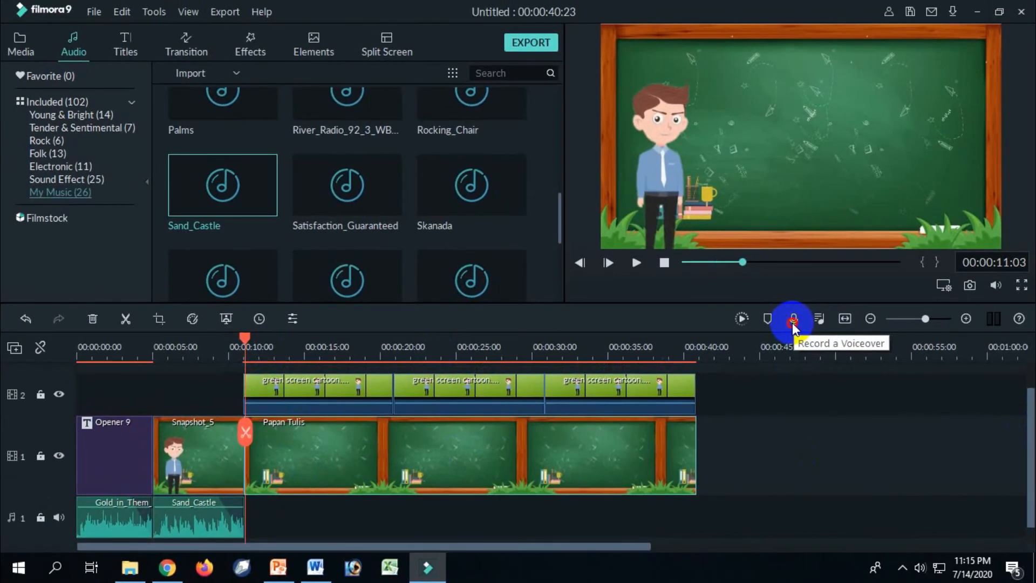
{"action": "left_click", "coordinate": [793, 323]}
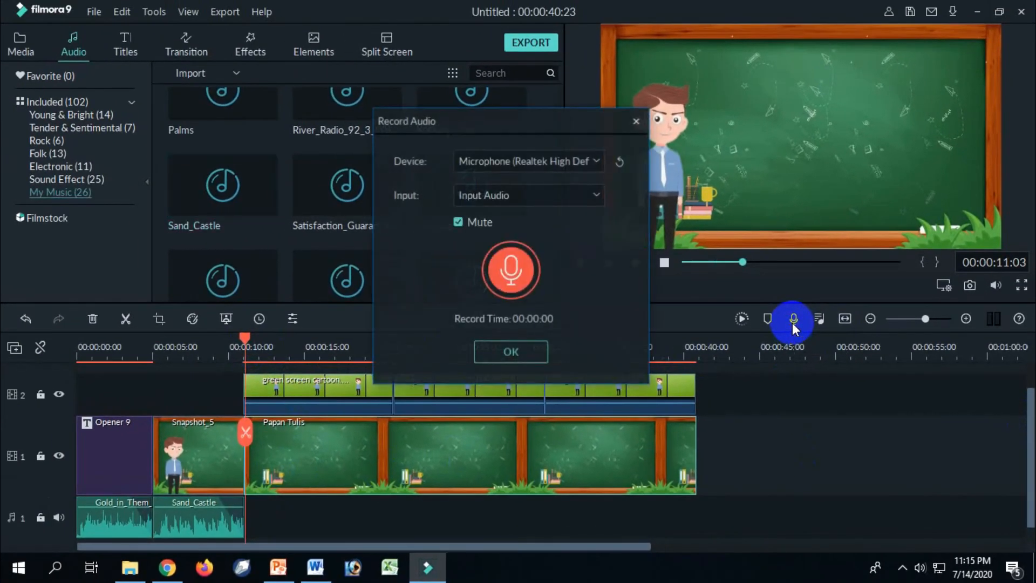
{"action": "left_click", "coordinate": [514, 272]}
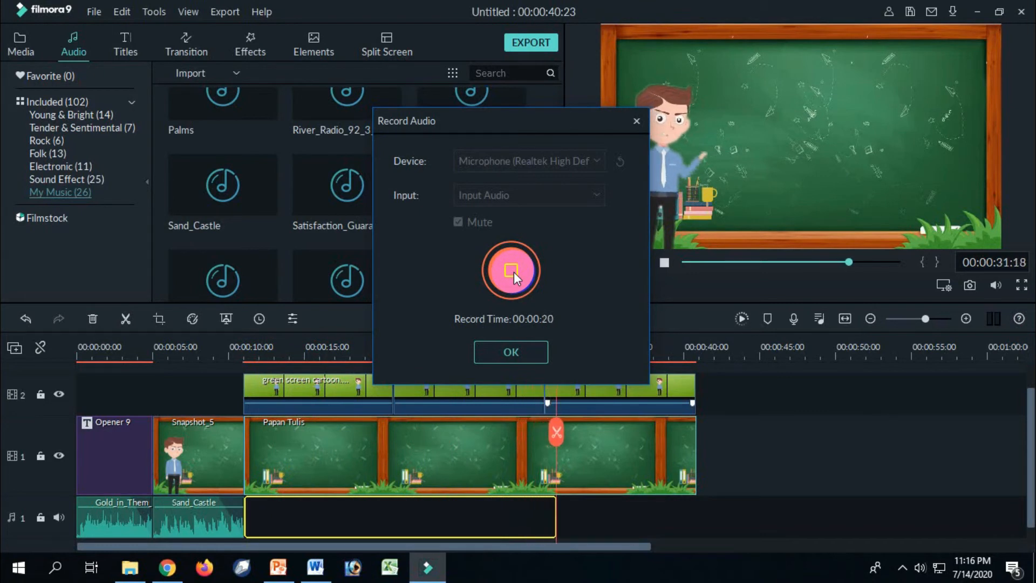
{"action": "left_click", "coordinate": [516, 351]}
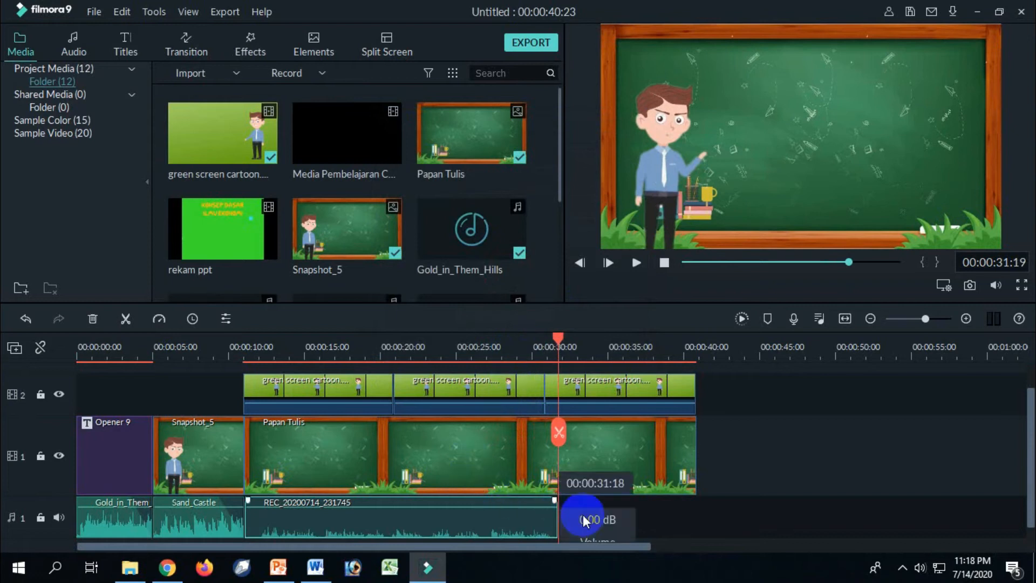
Raise the volume of the voiceover clip on audio track 1 to about 9.45 dB.
{"action": "left_click_drag", "start_coordinate": [1030, 463], "coordinate": [1029, 477]}
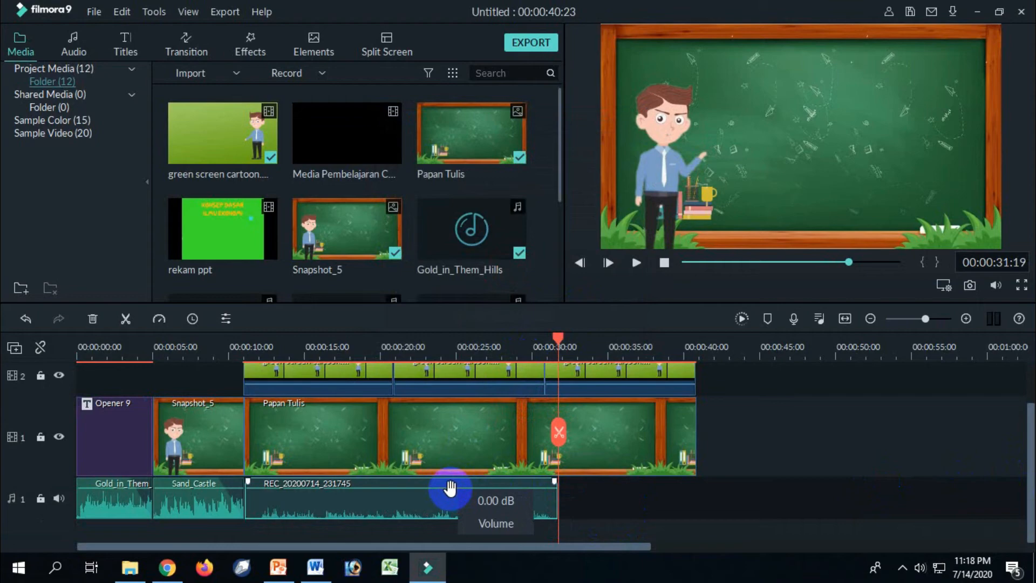
{"action": "left_click_drag", "start_coordinate": [450, 490], "coordinate": [454, 486]}
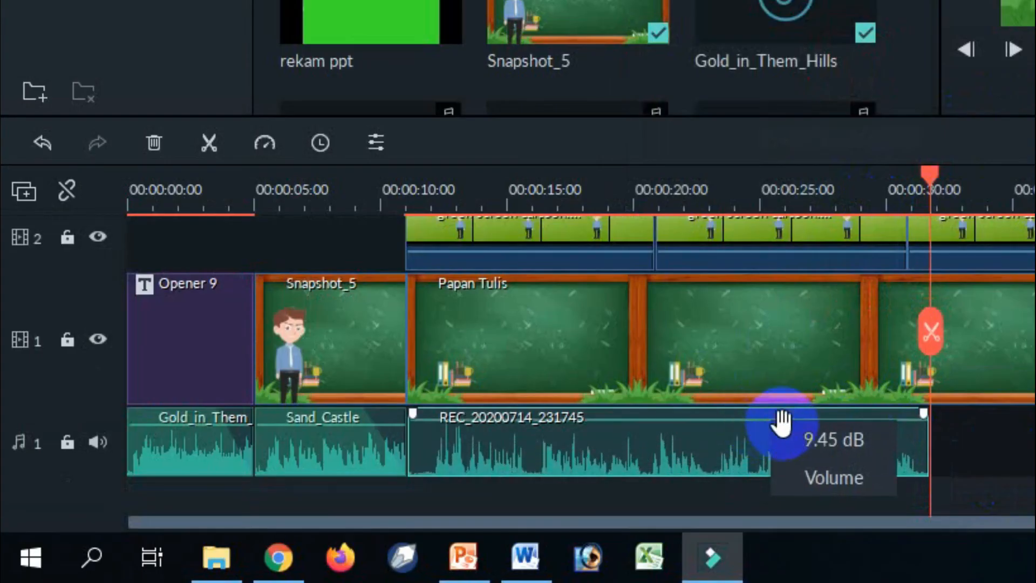
{"action": "left_click_drag", "start_coordinate": [625, 423], "coordinate": [642, 424]}
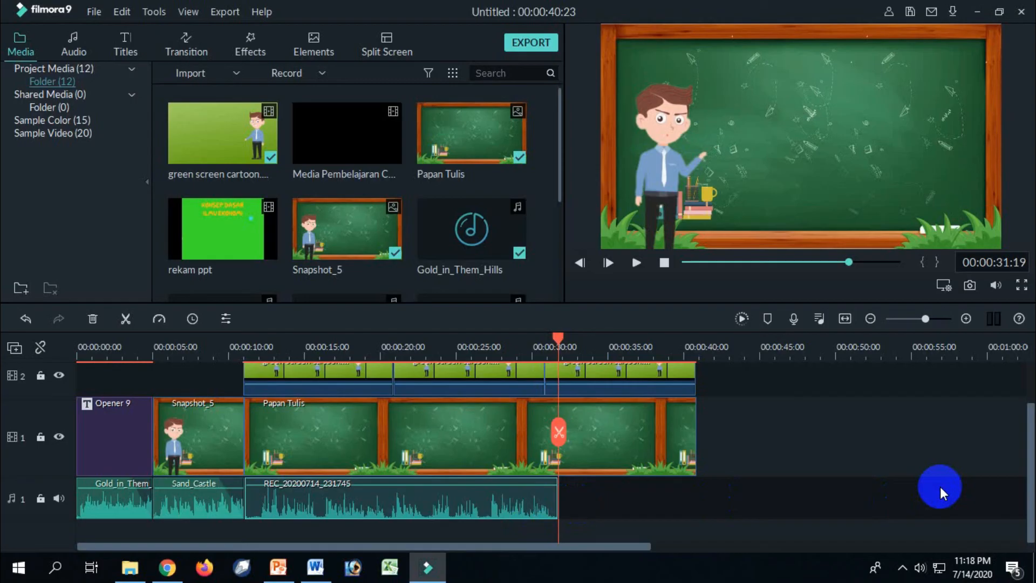
Split the cartoon and Papan Tulis clips at the voiceover's end and move the remaining parts to start at about 44 seconds.
{"action": "left_click_drag", "start_coordinate": [1029, 446], "coordinate": [1029, 436]}
{"action": "left_click", "coordinate": [585, 417]}
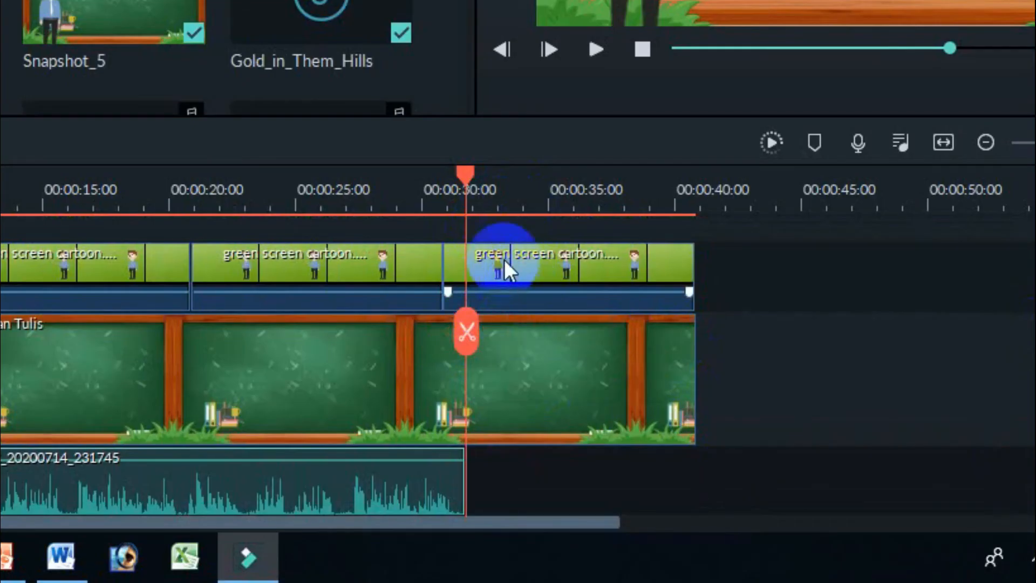
{"action": "left_click", "coordinate": [466, 336]}
{"action": "left_click_drag", "start_coordinate": [588, 357], "coordinate": [904, 398]}
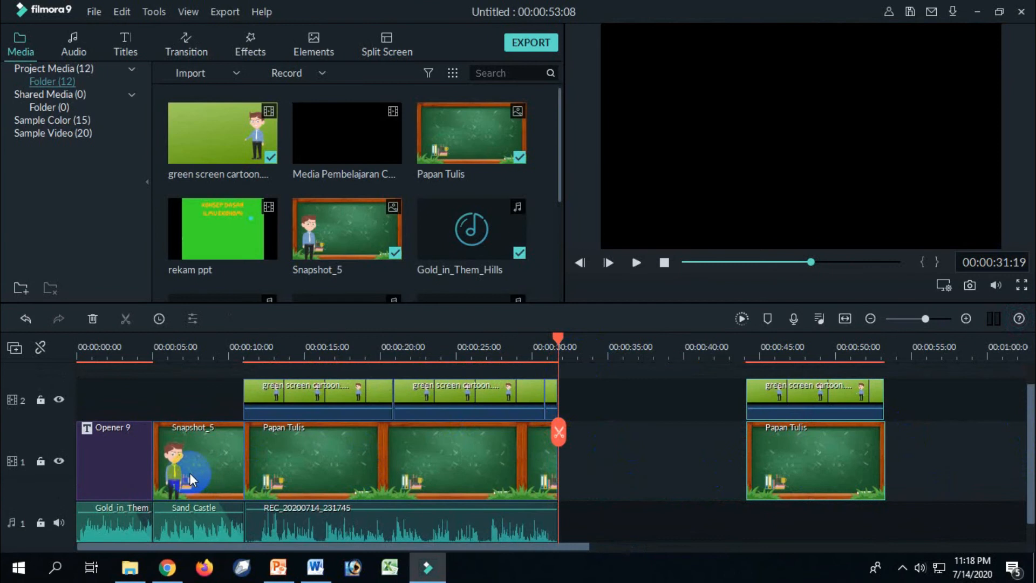
Place another Snapshot_5 on video track 1 directly after the split, ending at about 37.5 seconds.
{"action": "left_click", "coordinate": [190, 479]}
{"action": "mouse_move", "coordinate": [190, 478]}
{"action": "left_mouse_down"}
{"action": "mouse_move", "coordinate": [429, 469]}
{"action": "mouse_move", "coordinate": [200, 473]}
{"action": "left_mouse_up"}
{"action": "left_click", "coordinate": [382, 237]}
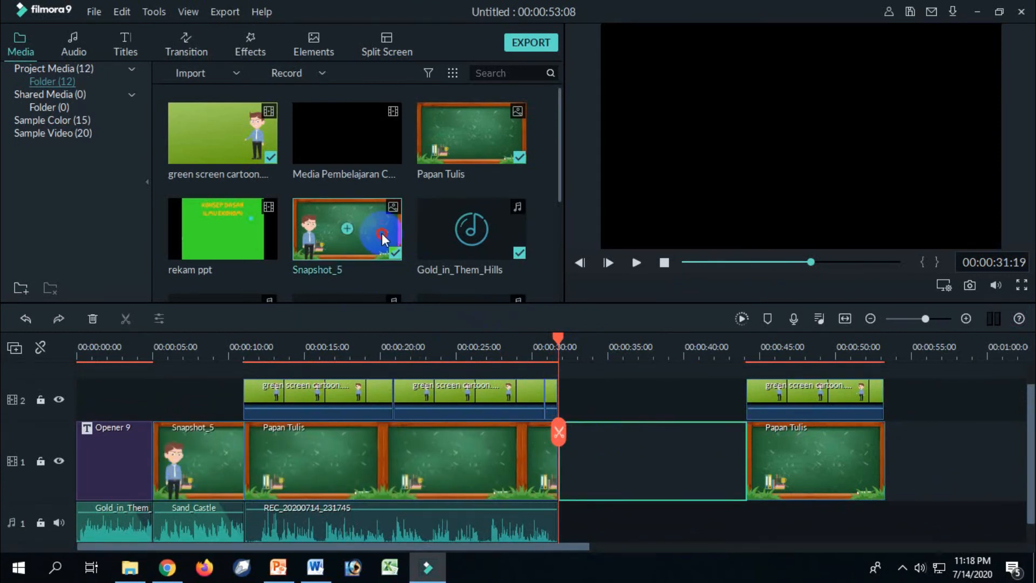
{"action": "left_click_drag", "start_coordinate": [382, 245], "coordinate": [650, 456]}
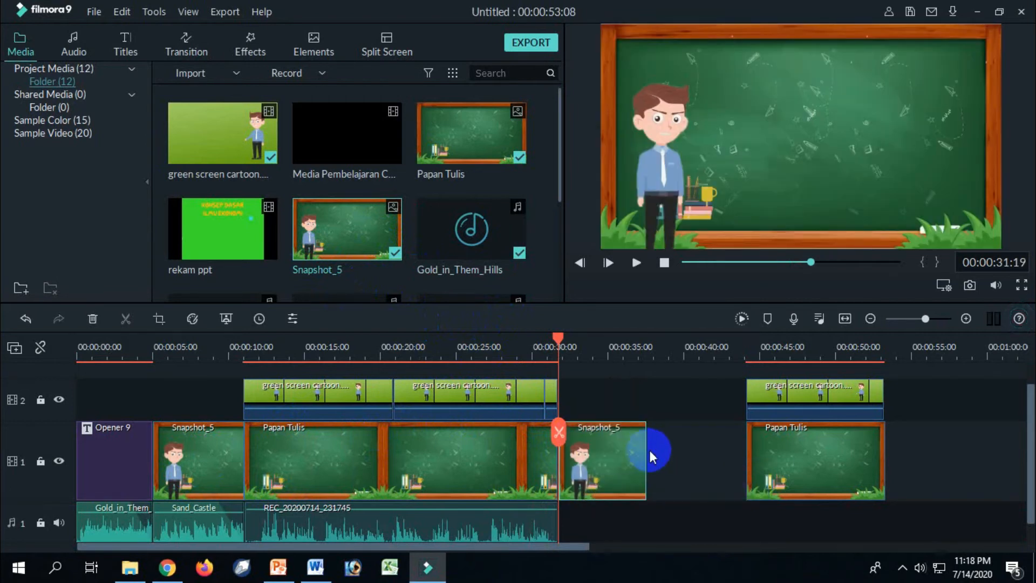
Move the remaining green screen cartoon clip on video track 2 earlier so it starts at the end of the second snapshot.
{"action": "left_click_drag", "start_coordinate": [1029, 432], "coordinate": [1029, 452]}
{"action": "left_click_drag", "start_coordinate": [795, 401], "coordinate": [788, 401]}
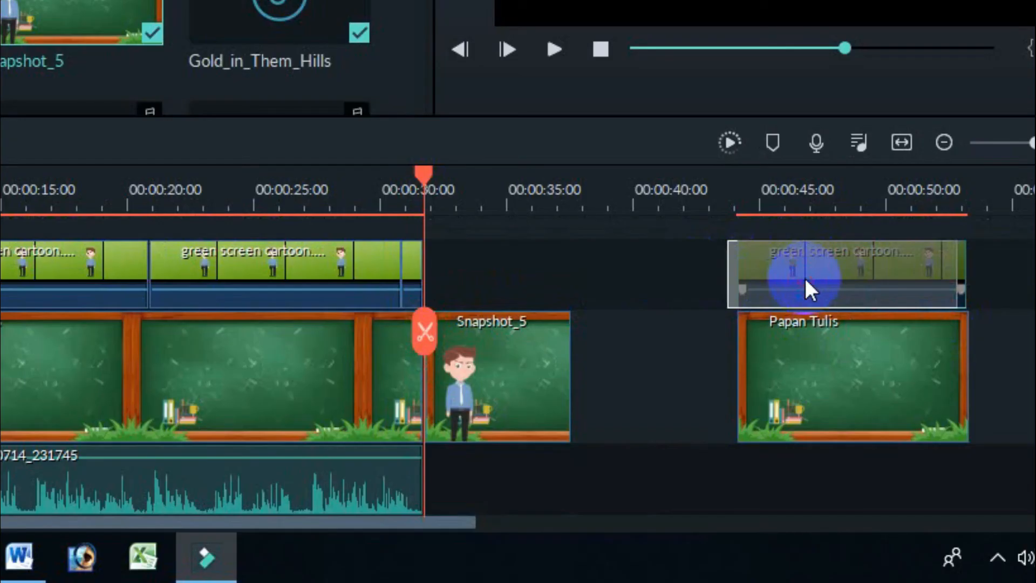
{"action": "left_click_drag", "start_coordinate": [850, 276], "coordinate": [693, 288]}
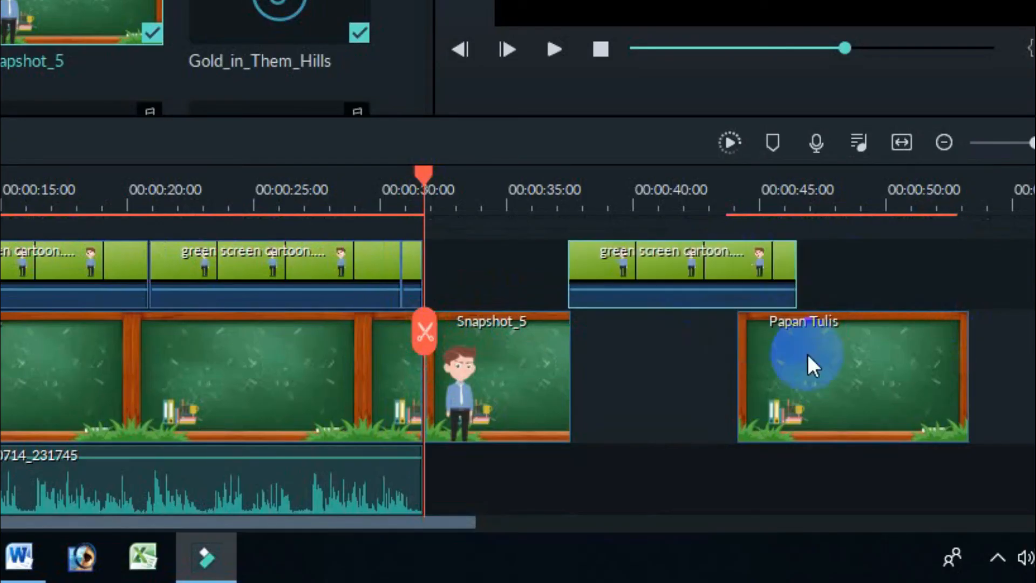
Move the remaining Papan Tulis clip on video track 1 to the second snapshot's end and extend it to about 1:00.
{"action": "left_click_drag", "start_coordinate": [883, 364], "coordinate": [718, 364]}
{"action": "left_click_drag", "start_coordinate": [803, 367], "coordinate": [1034, 370]}
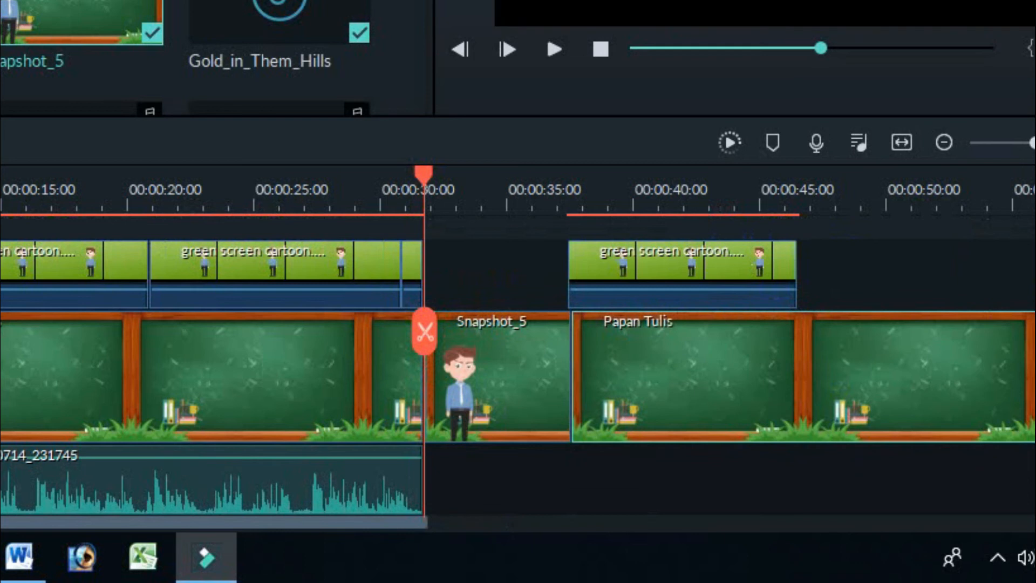
Paste two copies of the green screen cartoon clip end to end on video track 2 after the clip above Papan Tulis.
{"action": "scroll", "coordinate": [518, 378], "scroll_direction": "up", "scroll_amount": 1}
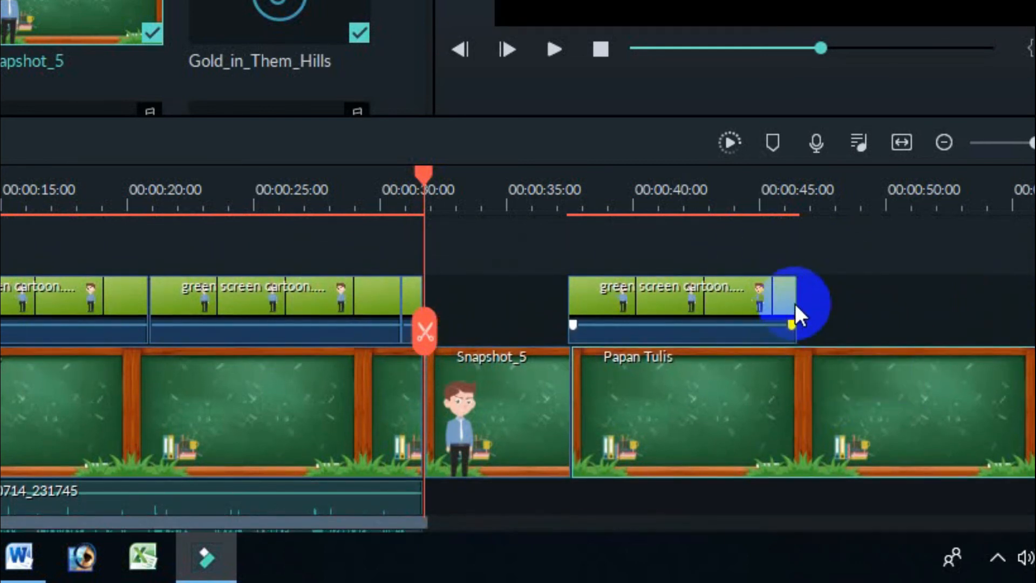
{"action": "left_click_drag", "start_coordinate": [791, 297], "coordinate": [1022, 307]}
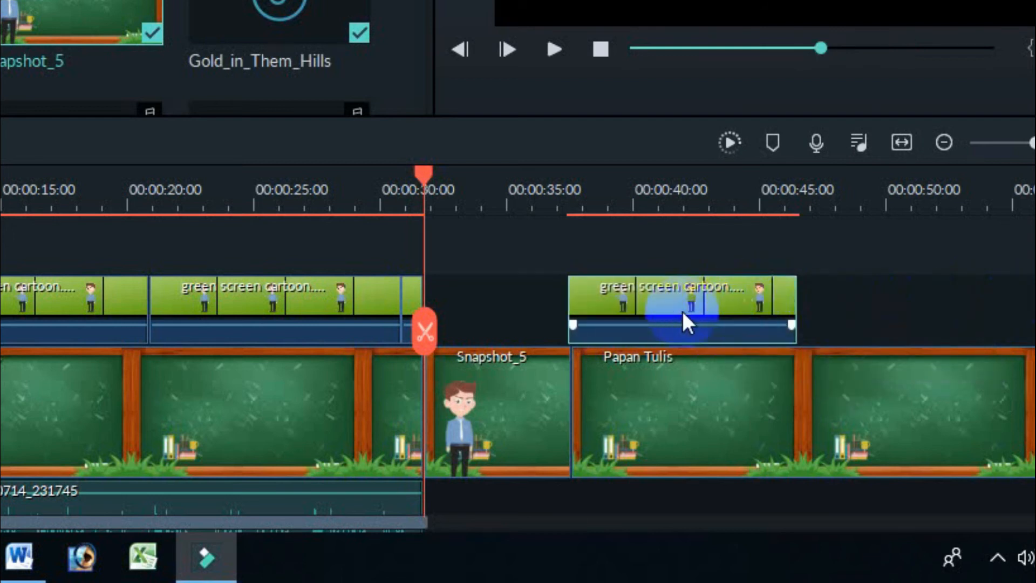
{"action": "left_click", "coordinate": [797, 206]}
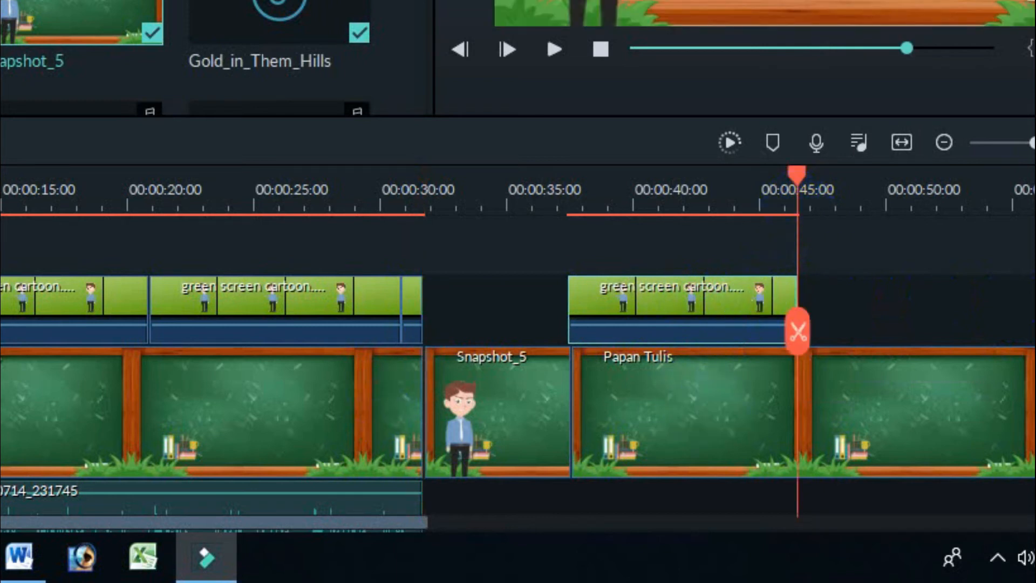
{"action": "key", "text": "ctrl+v"}
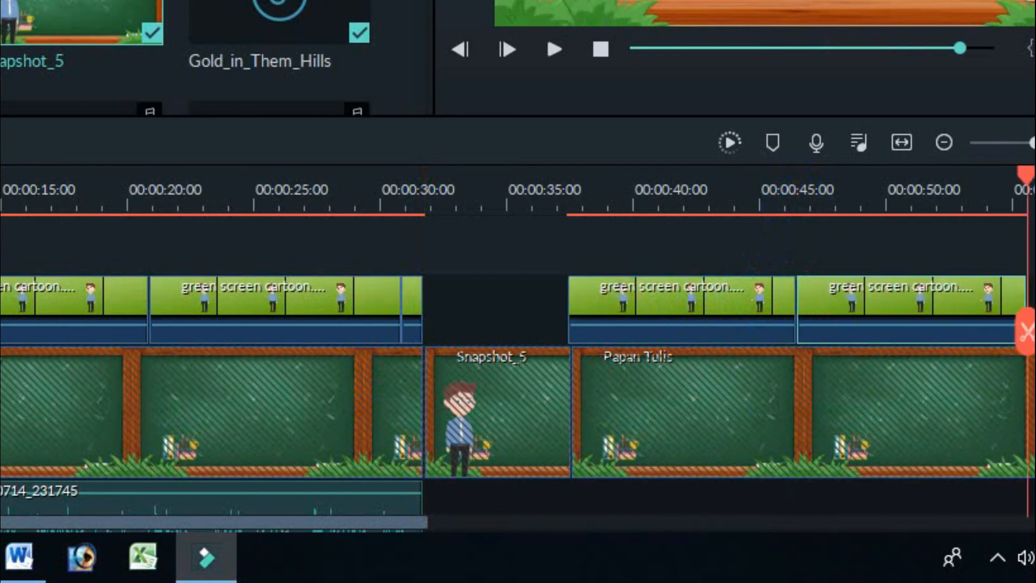
{"action": "key", "text": "ctrl+v"}
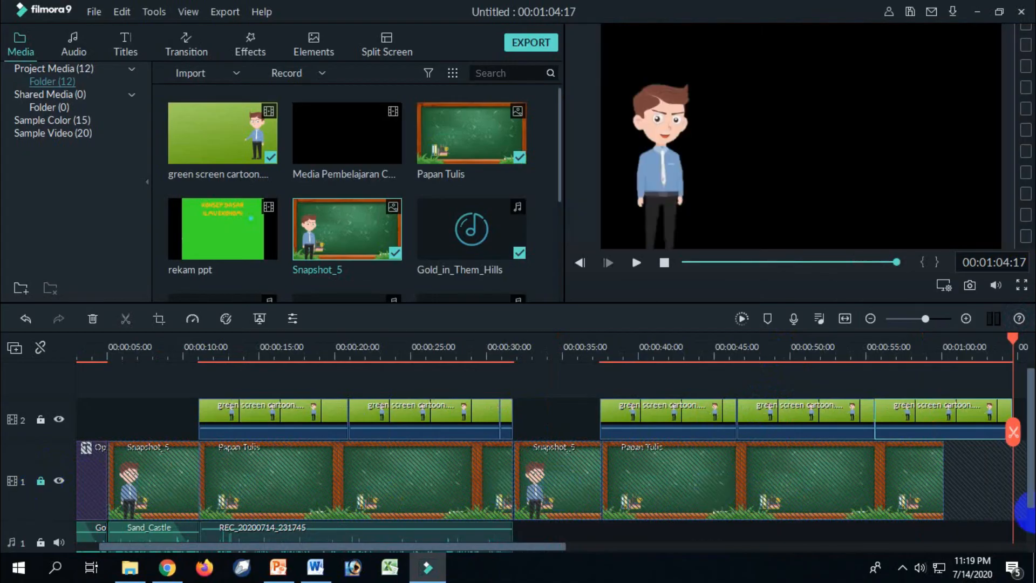
Place the rekam ppt recording on video track 3, starting at the end of the second snapshot.
{"action": "left_click_drag", "start_coordinate": [1031, 489], "coordinate": [1031, 477]}
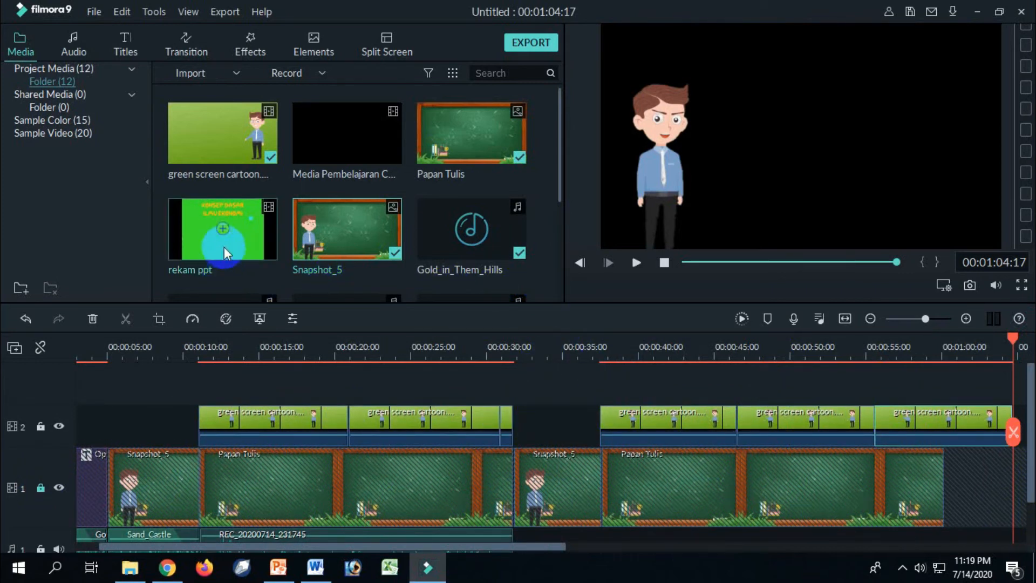
{"action": "left_click_drag", "start_coordinate": [235, 249], "coordinate": [601, 397]}
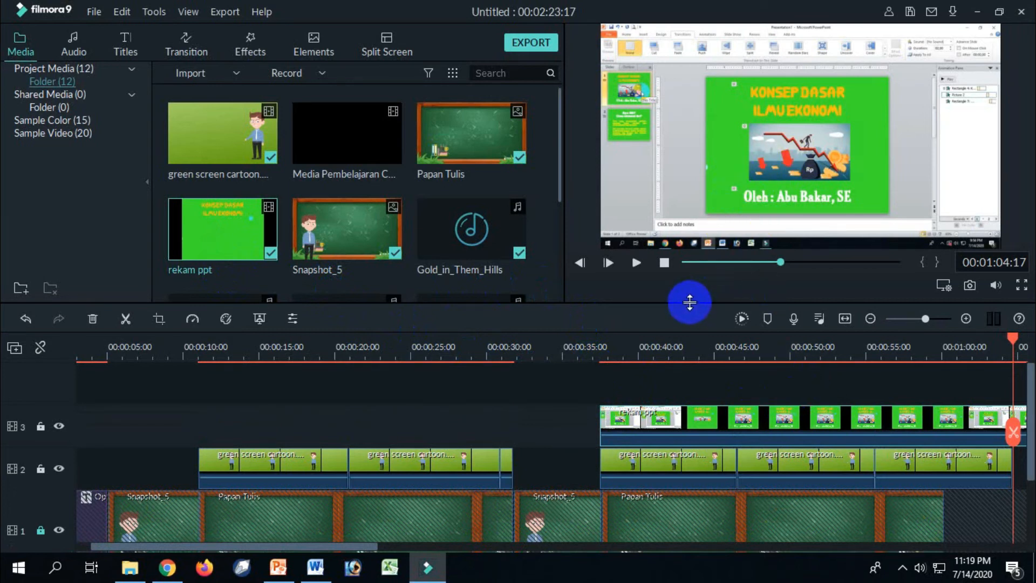
Split the rekam ppt clip at 00:00:41:07, remove its opening part and start the remaining part at the second snapshot's end.
{"action": "left_click", "coordinate": [672, 352]}
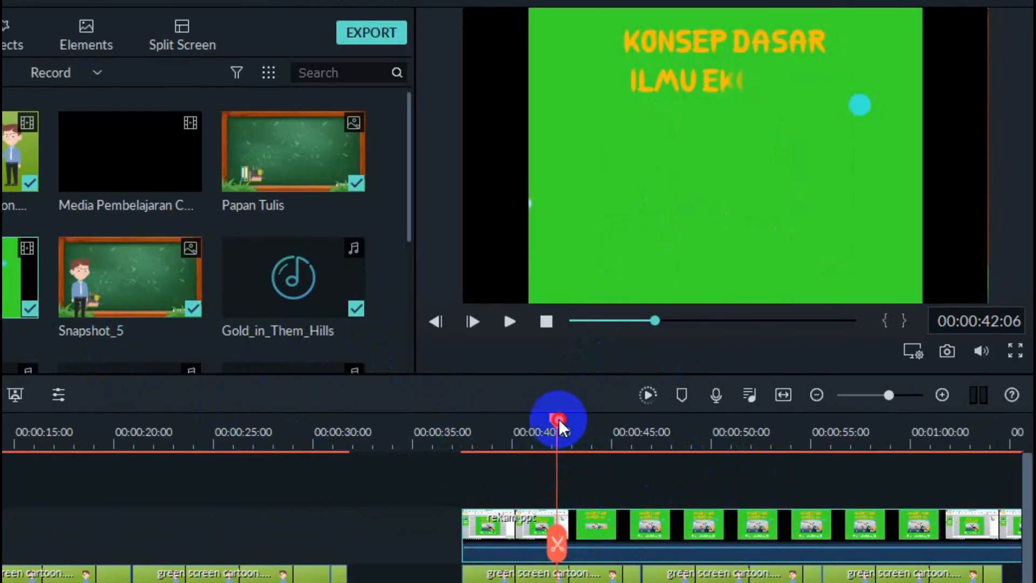
{"action": "mouse_move", "coordinate": [560, 421]}
{"action": "left_mouse_down"}
{"action": "mouse_move", "coordinate": [528, 429]}
{"action": "mouse_move", "coordinate": [538, 430]}
{"action": "left_mouse_up"}
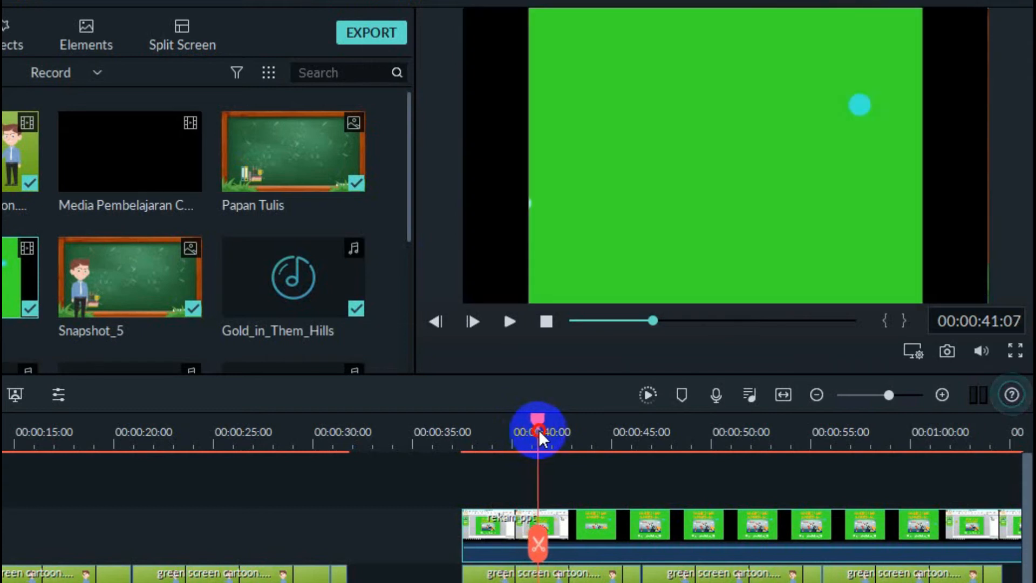
{"action": "left_click", "coordinate": [540, 544]}
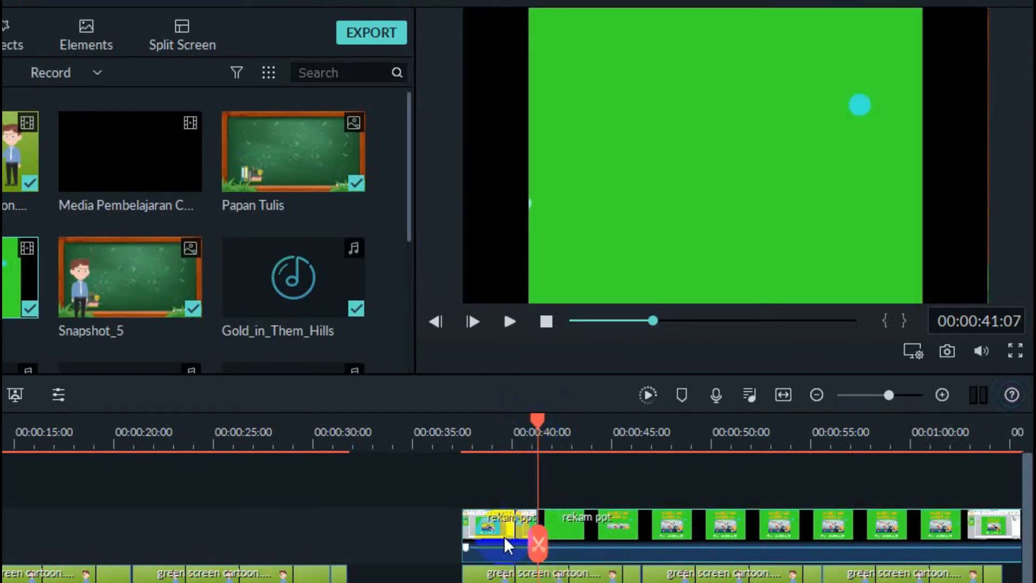
{"action": "left_click_drag", "start_coordinate": [581, 531], "coordinate": [506, 545]}
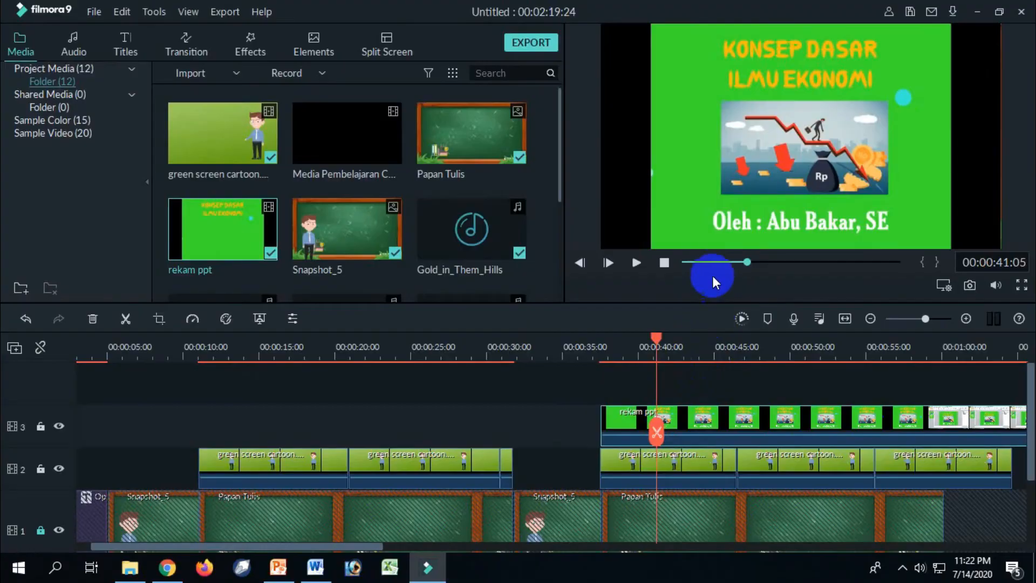
Crop the black side bars off the rekam ppt clip with a Custom ratio and widen it to nearly the full frame.
{"action": "left_click", "coordinate": [678, 193]}
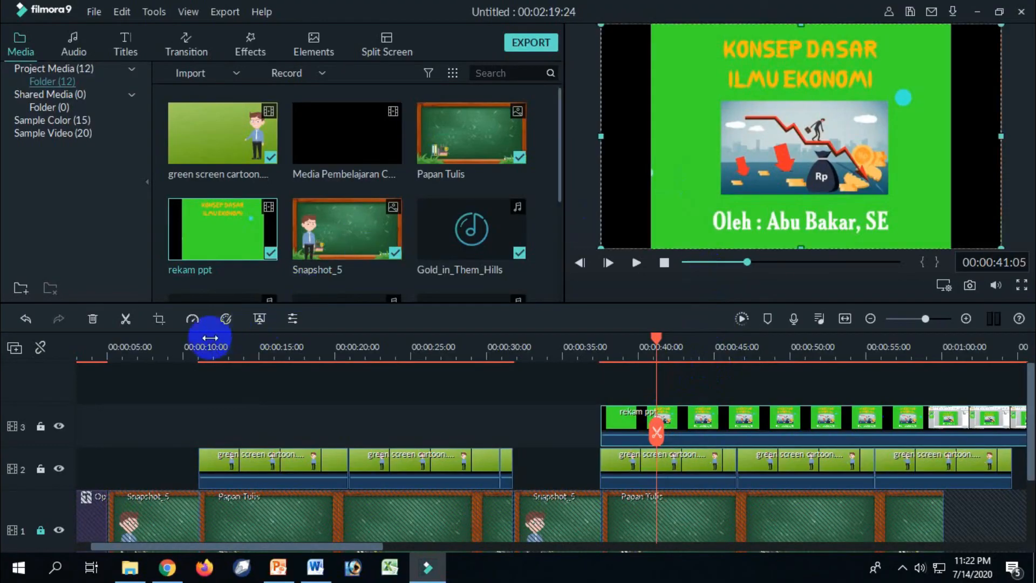
{"action": "left_click", "coordinate": [158, 321]}
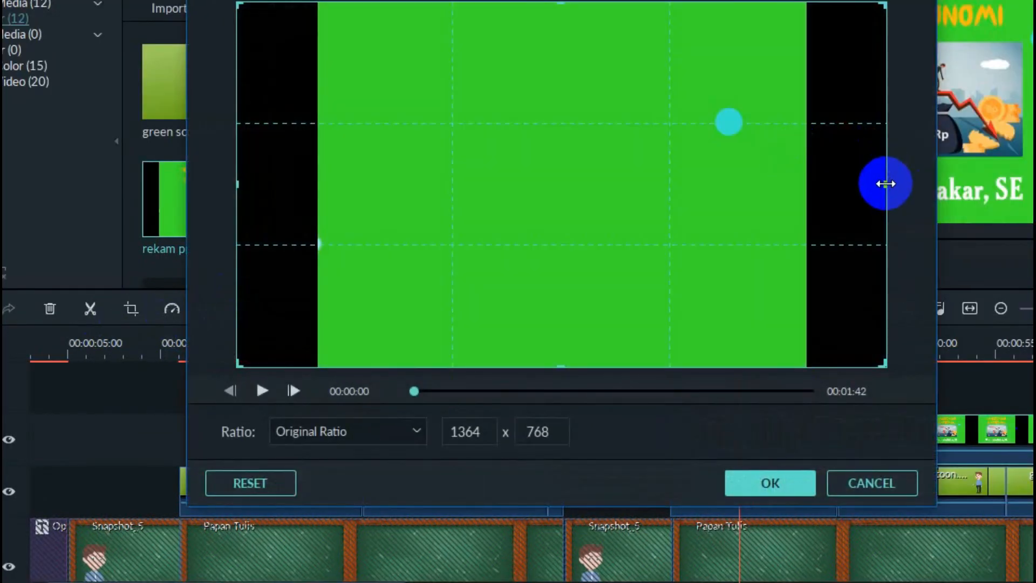
{"action": "left_click", "coordinate": [332, 434]}
{"action": "left_click", "coordinate": [315, 542]}
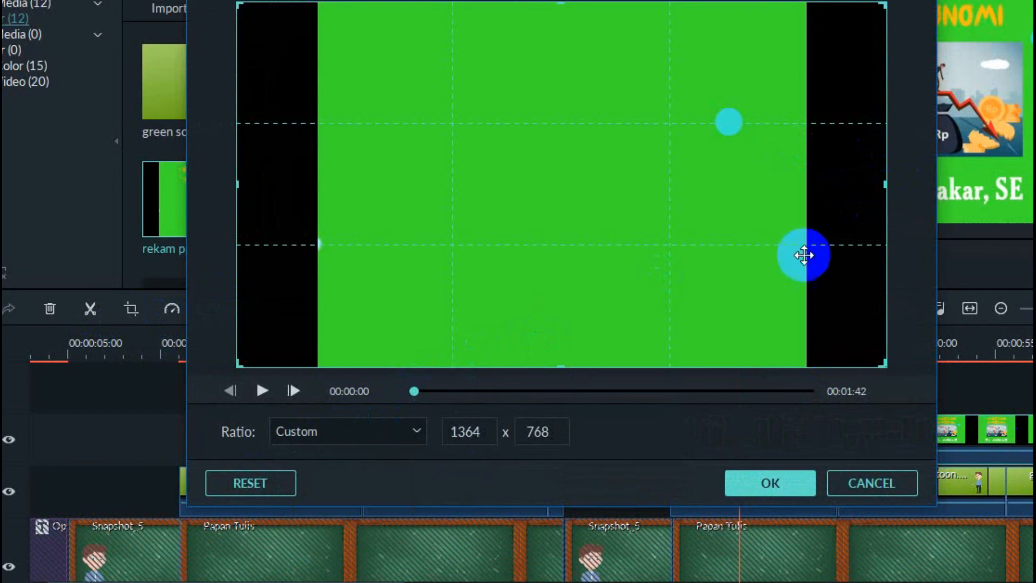
{"action": "left_click_drag", "start_coordinate": [885, 185], "coordinate": [799, 192]}
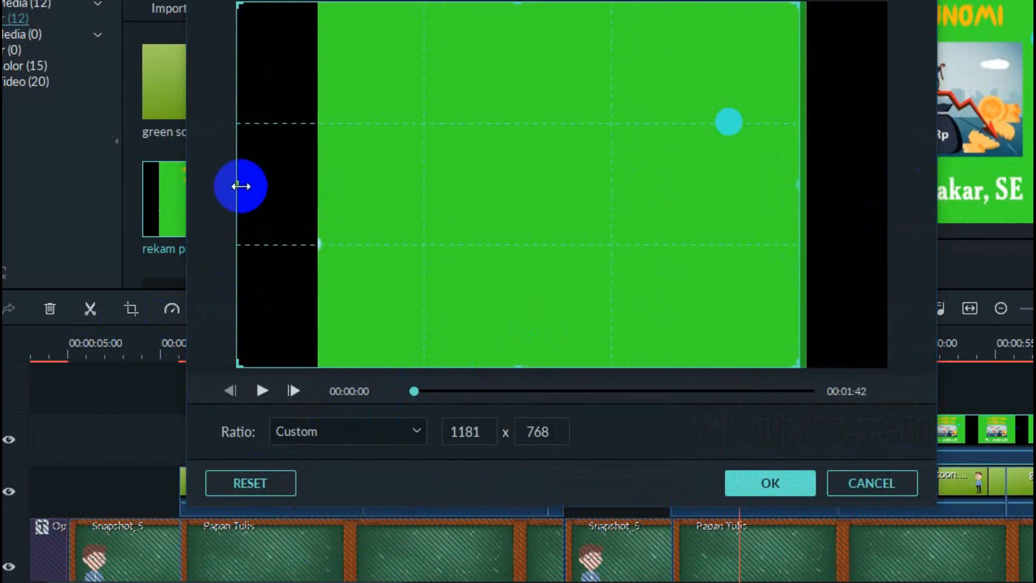
{"action": "left_click_drag", "start_coordinate": [252, 185], "coordinate": [324, 194]}
{"action": "left_click", "coordinate": [765, 482]}
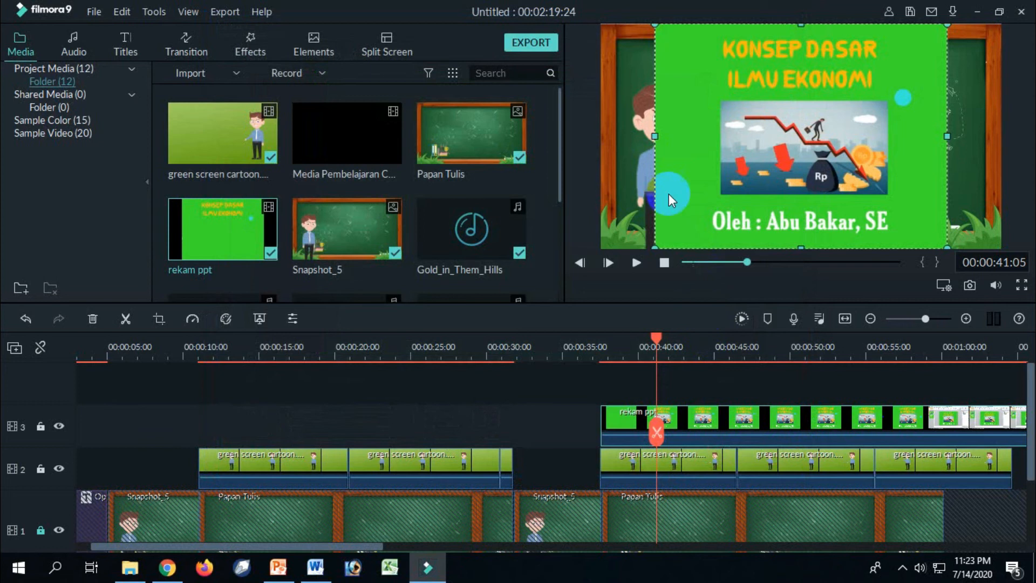
{"action": "left_click_drag", "start_coordinate": [653, 138], "coordinate": [599, 155]}
{"action": "left_click_drag", "start_coordinate": [953, 135], "coordinate": [993, 139]}
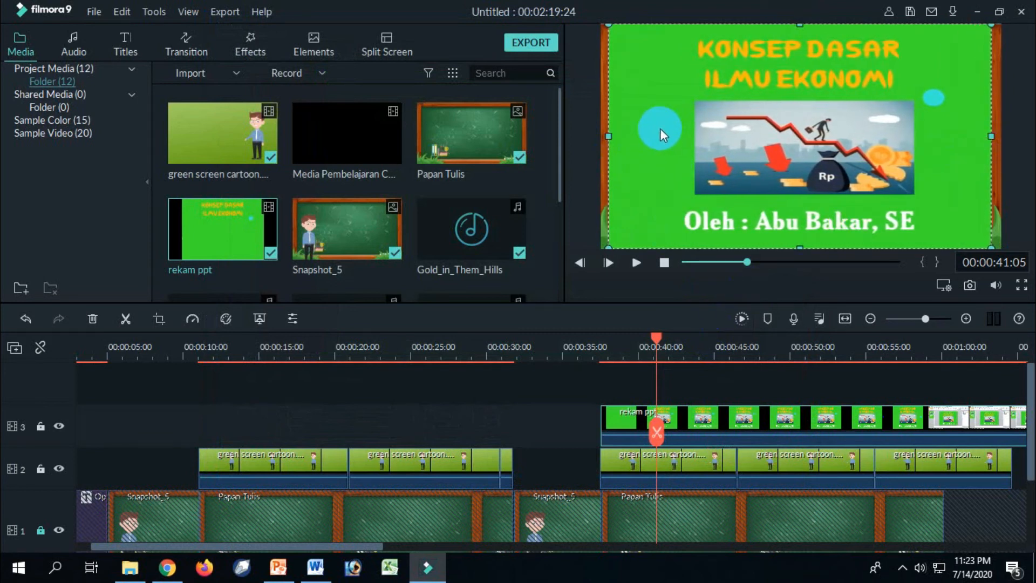
Key out the green in the rekam ppt clip with offset 91, tolerance 36 and edge thickness -0.02.
{"action": "right_click", "coordinate": [682, 430]}
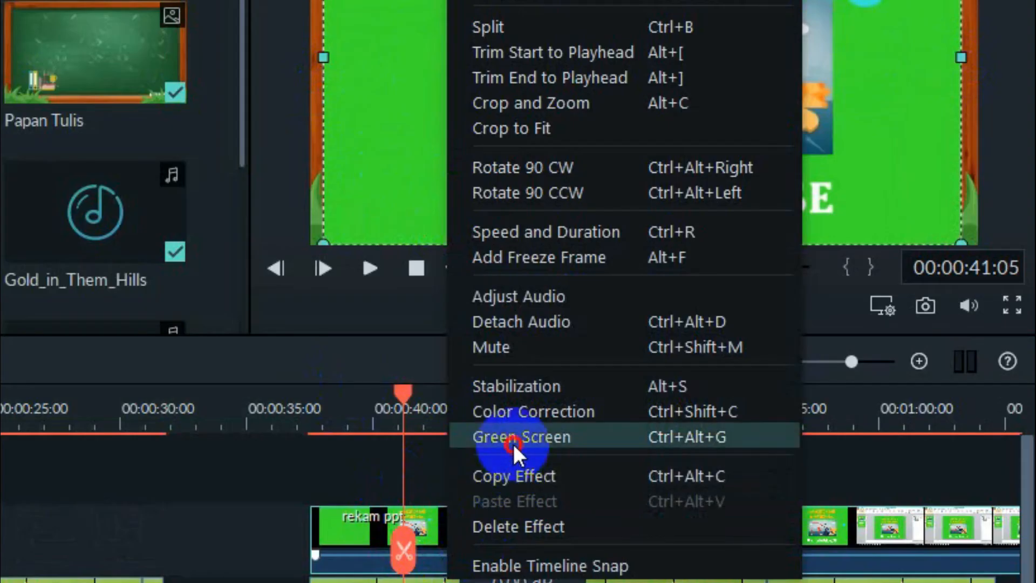
{"action": "left_click", "coordinate": [513, 444]}
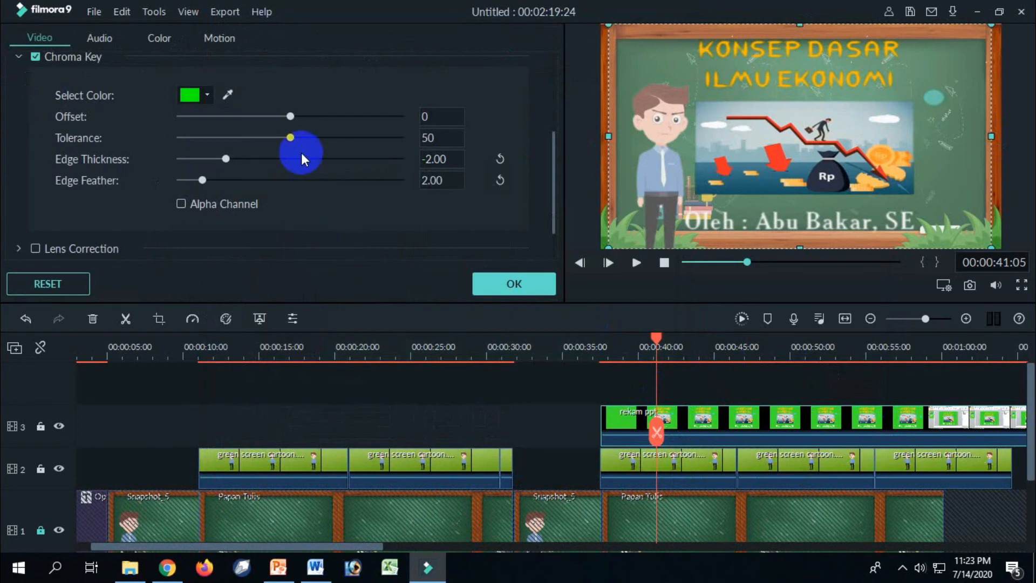
{"action": "left_click_drag", "start_coordinate": [292, 118], "coordinate": [5, 6]}
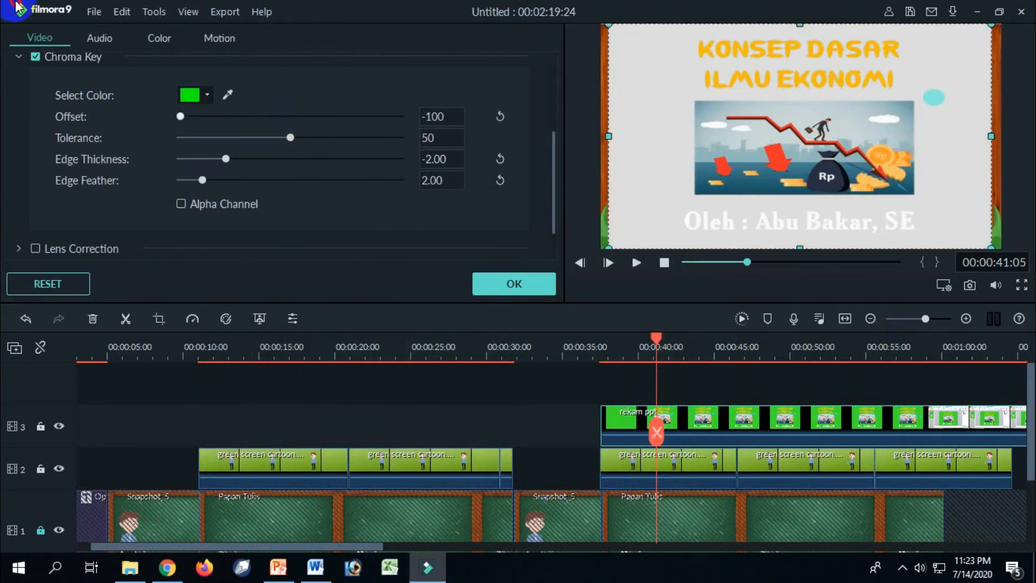
{"action": "left_click_drag", "start_coordinate": [181, 116], "coordinate": [393, 132]}
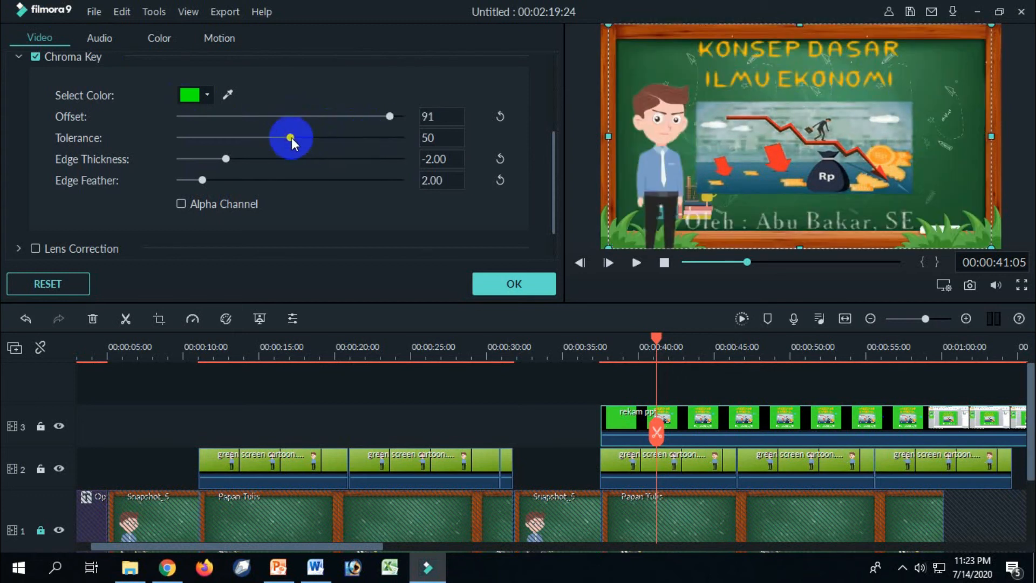
{"action": "left_click_drag", "start_coordinate": [224, 158], "coordinate": [259, 143]}
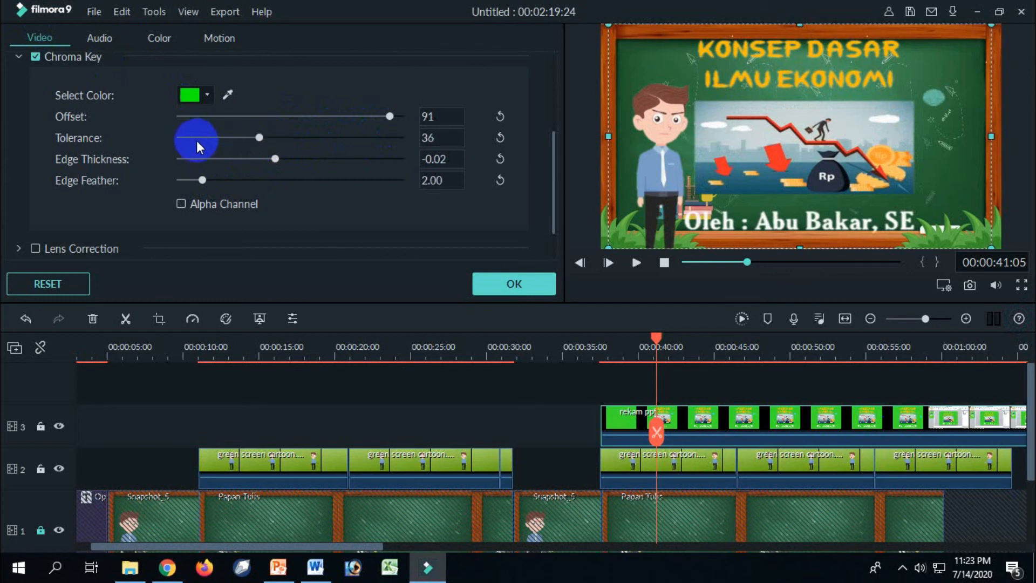
{"action": "left_click", "coordinate": [509, 285]}
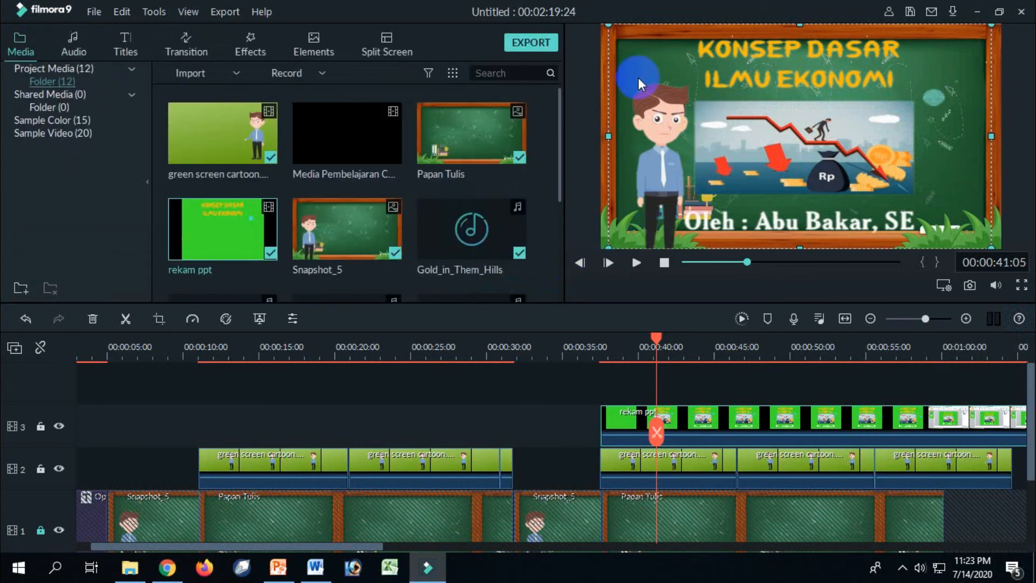
Shrink the keyed slide recording and position it inside the chalkboard beside the cartoon teacher.
{"action": "left_click_drag", "start_coordinate": [610, 123], "coordinate": [672, 138]}
{"action": "left_click_drag", "start_coordinate": [990, 137], "coordinate": [957, 137]}
{"action": "left_click_drag", "start_coordinate": [816, 25], "coordinate": [816, 47]}
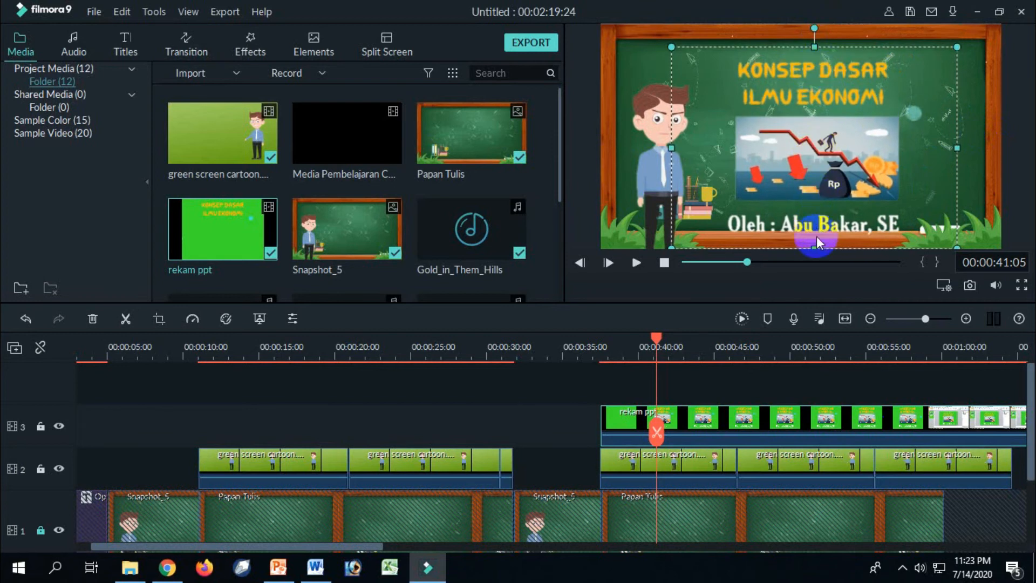
{"action": "left_click_drag", "start_coordinate": [815, 246], "coordinate": [815, 232]}
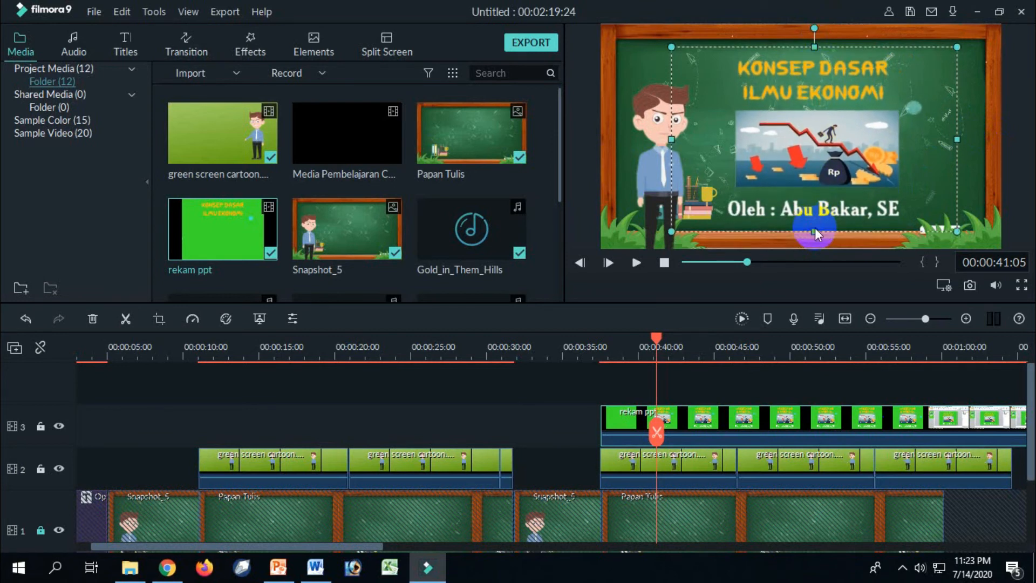
{"action": "mouse_move", "coordinate": [843, 174]}
{"action": "left_mouse_down"}
{"action": "mouse_move", "coordinate": [853, 175]}
{"action": "mouse_move", "coordinate": [857, 160]}
{"action": "left_mouse_up"}
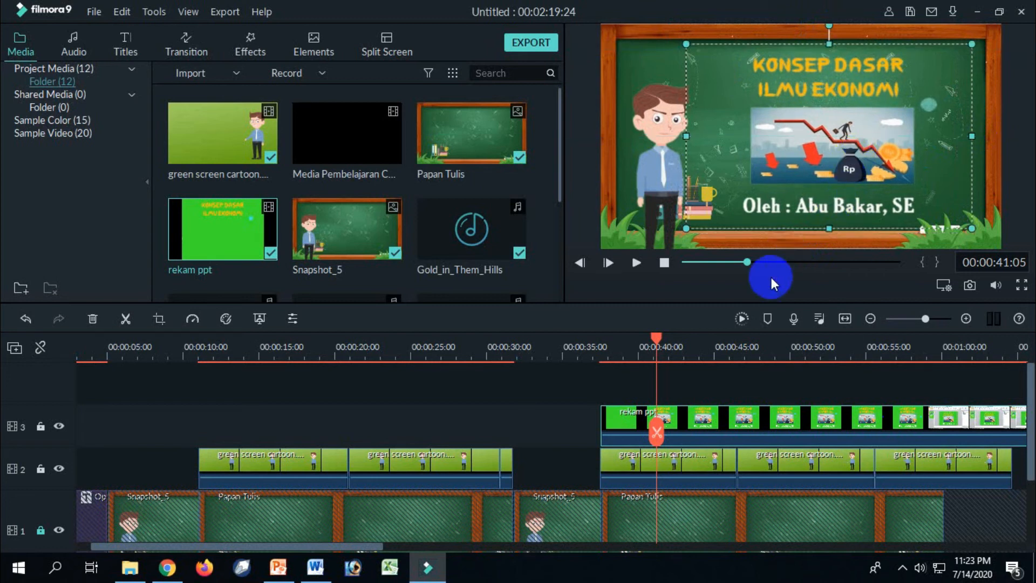
Play back the section with the keyed slide recording from just before its start.
{"action": "left_click", "coordinate": [576, 371]}
{"action": "mouse_move", "coordinate": [1031, 431]}
{"action": "left_mouse_down"}
{"action": "mouse_move", "coordinate": [1031, 451]}
{"action": "mouse_move", "coordinate": [1027, 419]}
{"action": "left_mouse_up"}
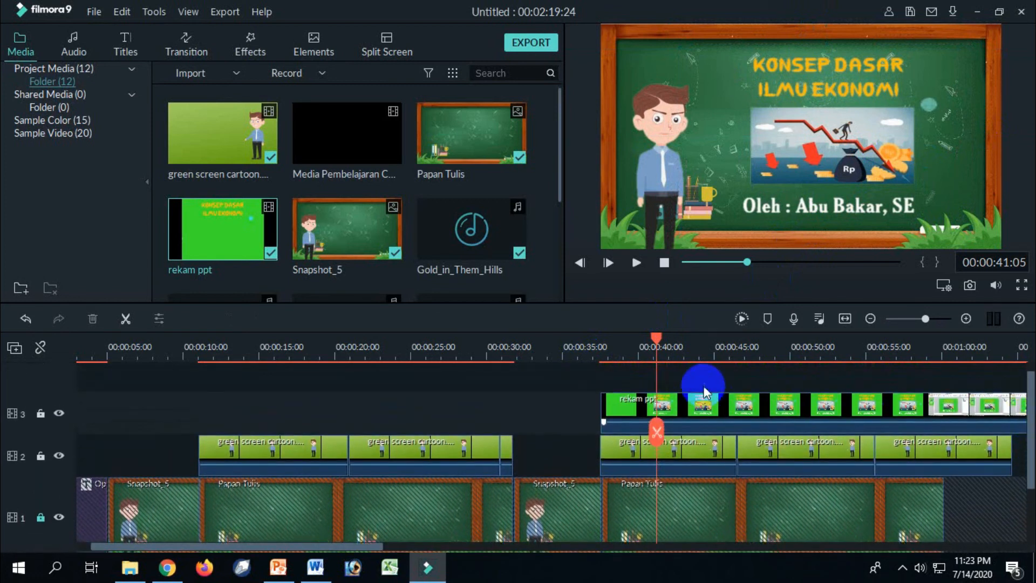
{"action": "left_click_drag", "start_coordinate": [656, 337], "coordinate": [596, 342]}
{"action": "left_click", "coordinate": [635, 263]}
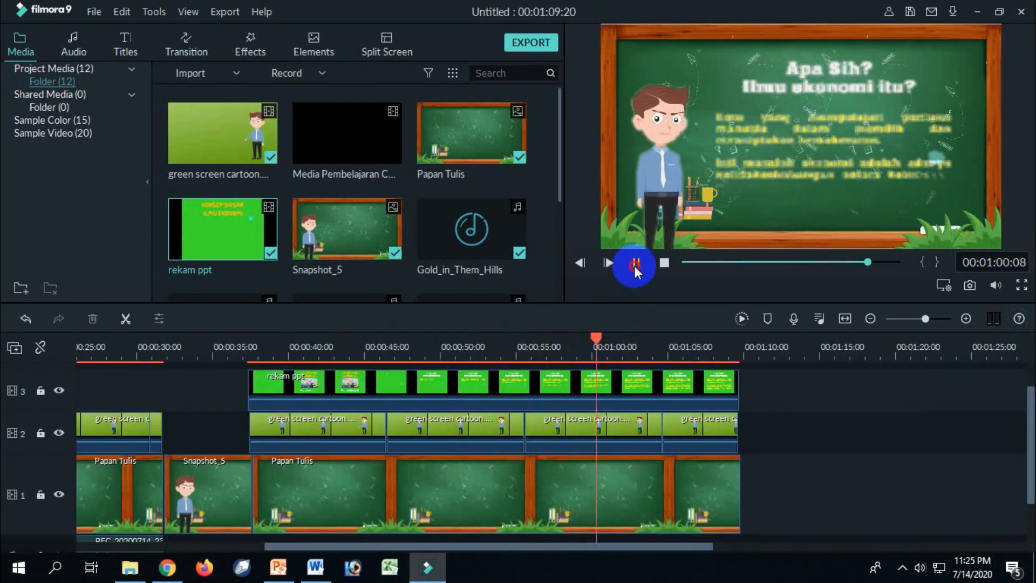
{"action": "left_click", "coordinate": [635, 263]}
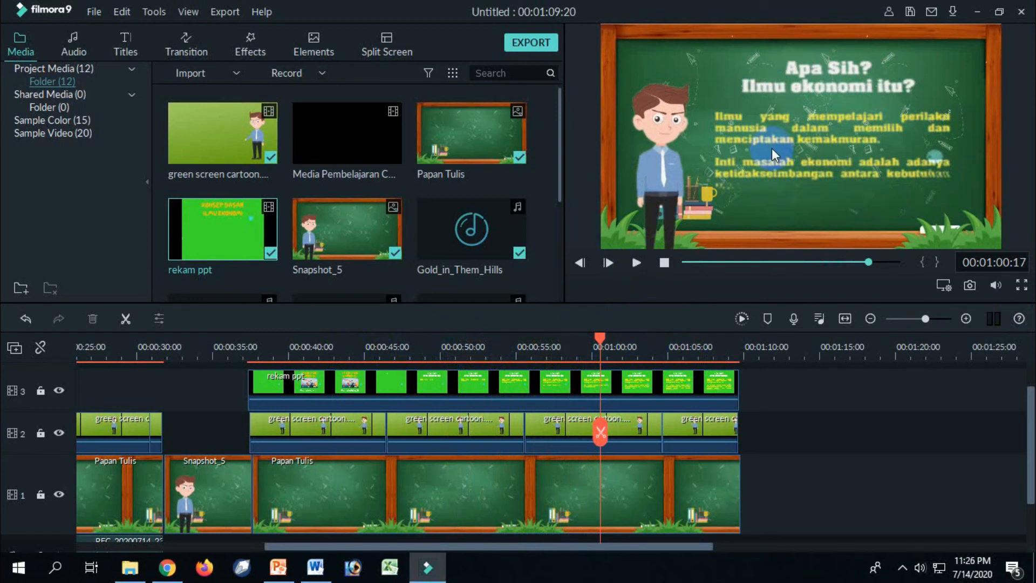
Set the playhead to the rekam ppt clip's start at 00:00:37:12 and switch to the PPT REKAM presentation in PowerPoint.
{"action": "left_click", "coordinate": [635, 384]}
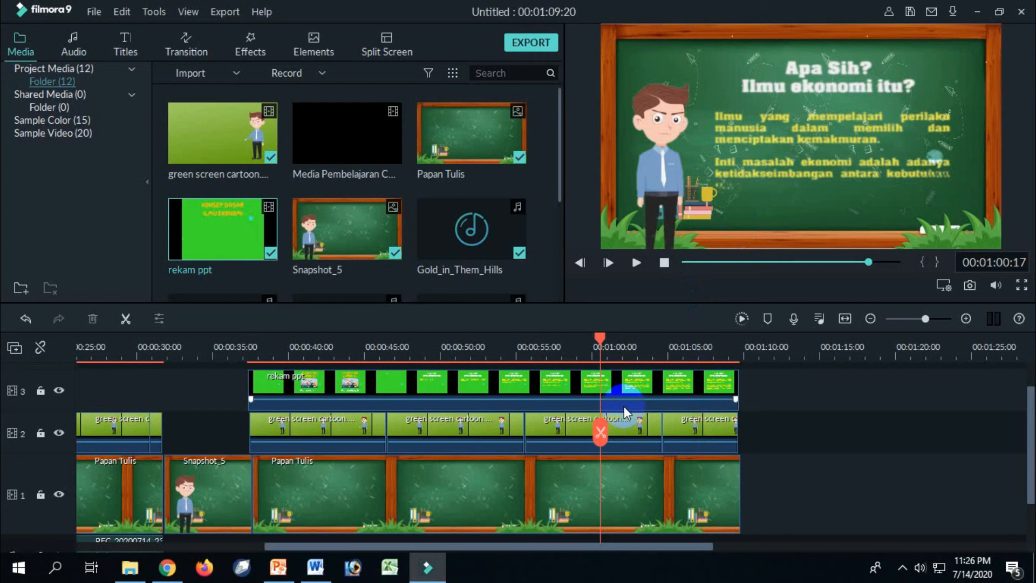
{"action": "scroll", "coordinate": [989, 453], "scroll_direction": "down", "scroll_amount": 2}
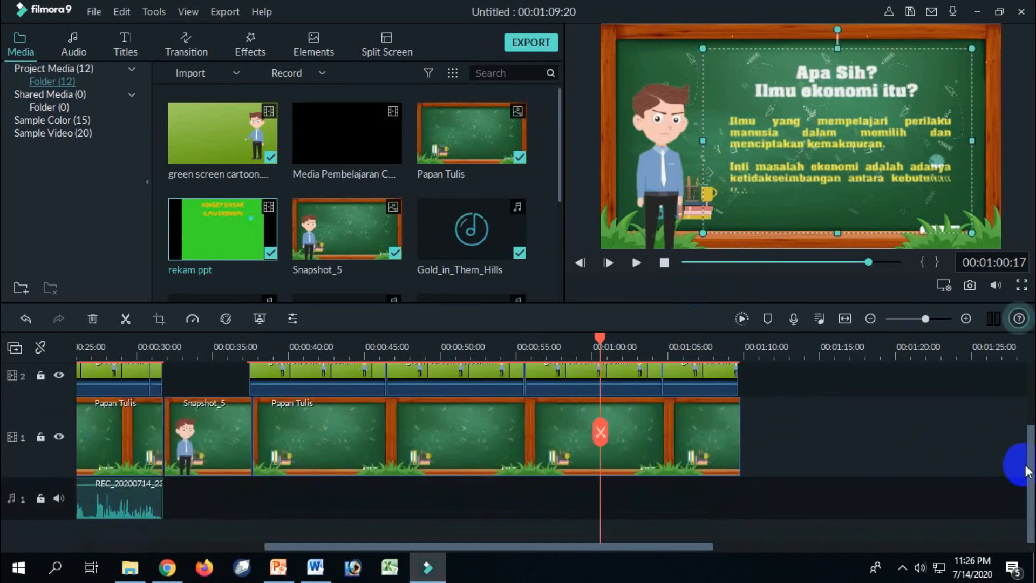
{"action": "left_click", "coordinate": [600, 372]}
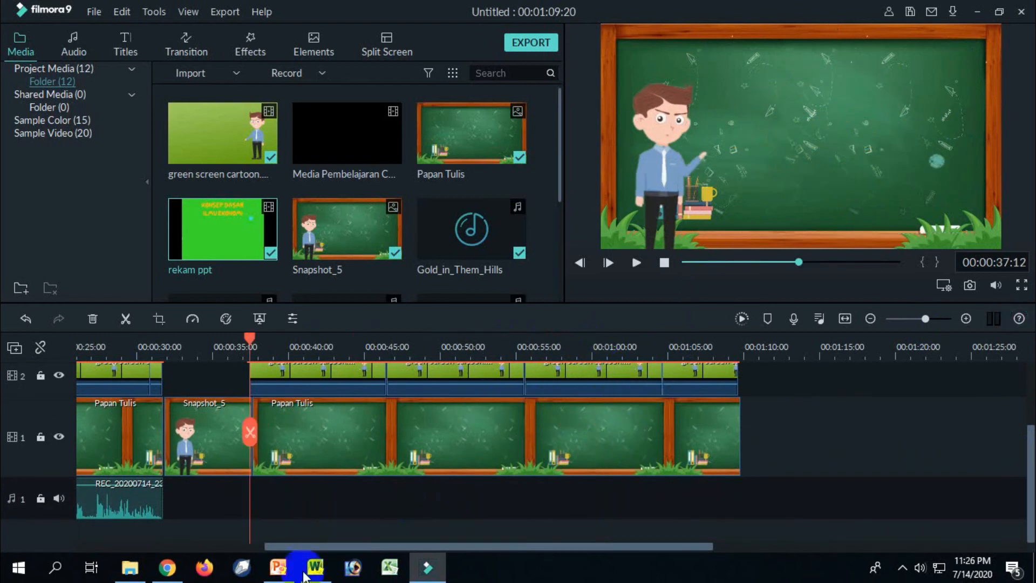
{"action": "left_click", "coordinate": [278, 567]}
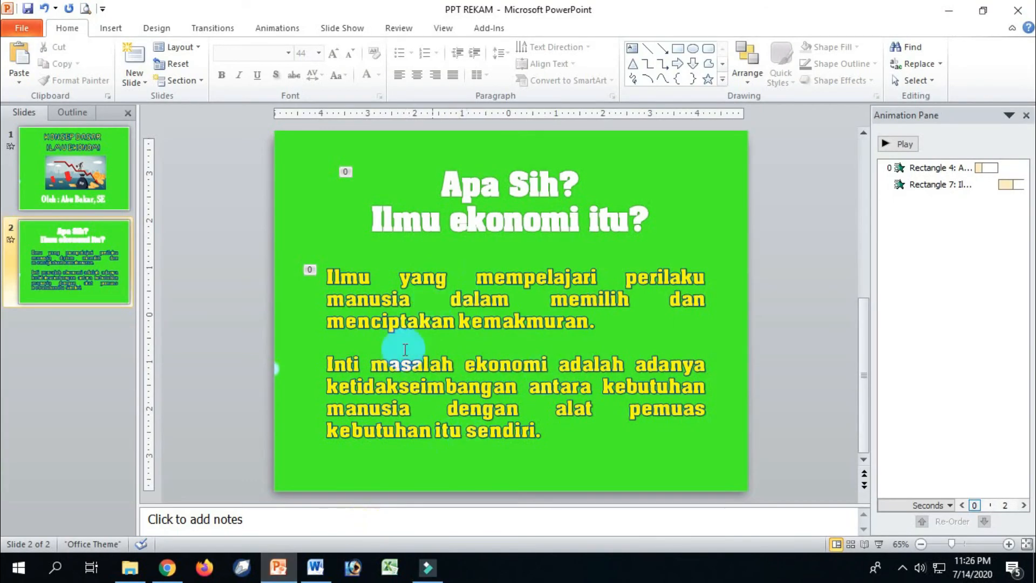
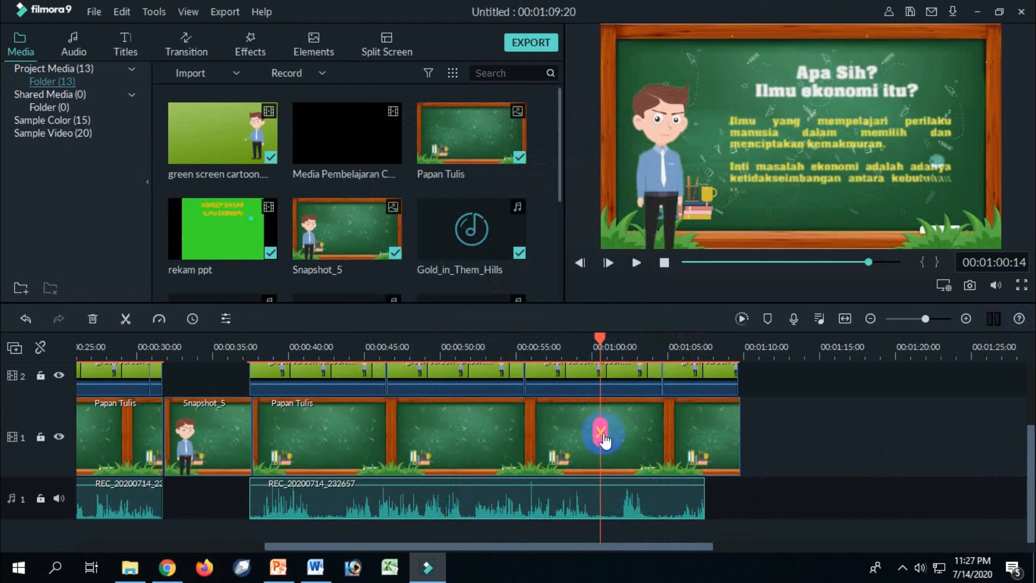
Delete the part of the REC_20200714_232657 narration that follows the playhead at 00:01:00:14.
{"action": "left_click", "coordinate": [627, 499]}
{"action": "key", "text": "Delete"}
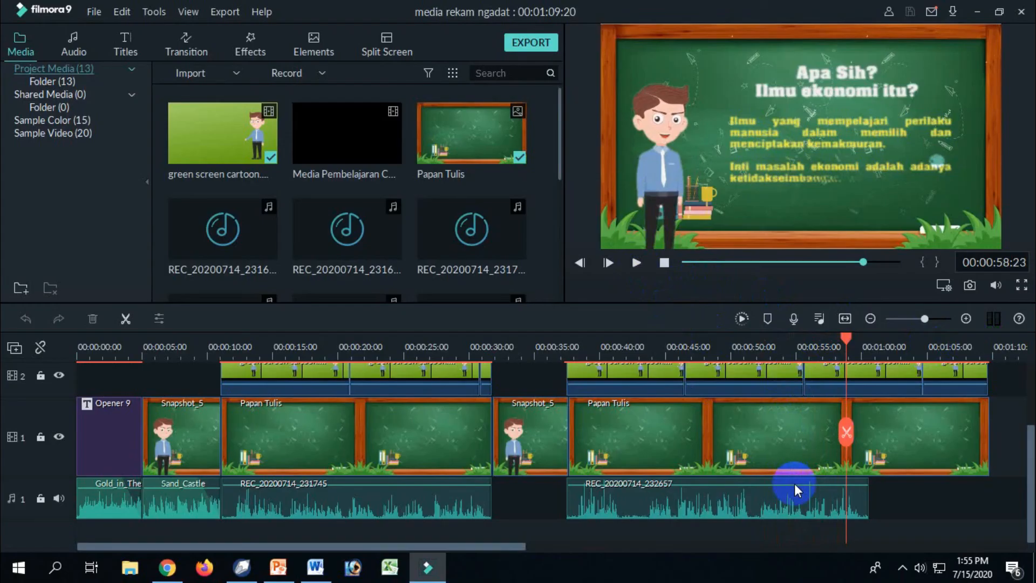
Extend the end of the REC_20200714_232657 narration to about 00:01:07 and shift the clip slightly later on audio track 1.
{"action": "left_click_drag", "start_coordinate": [521, 547], "coordinate": [665, 552]}
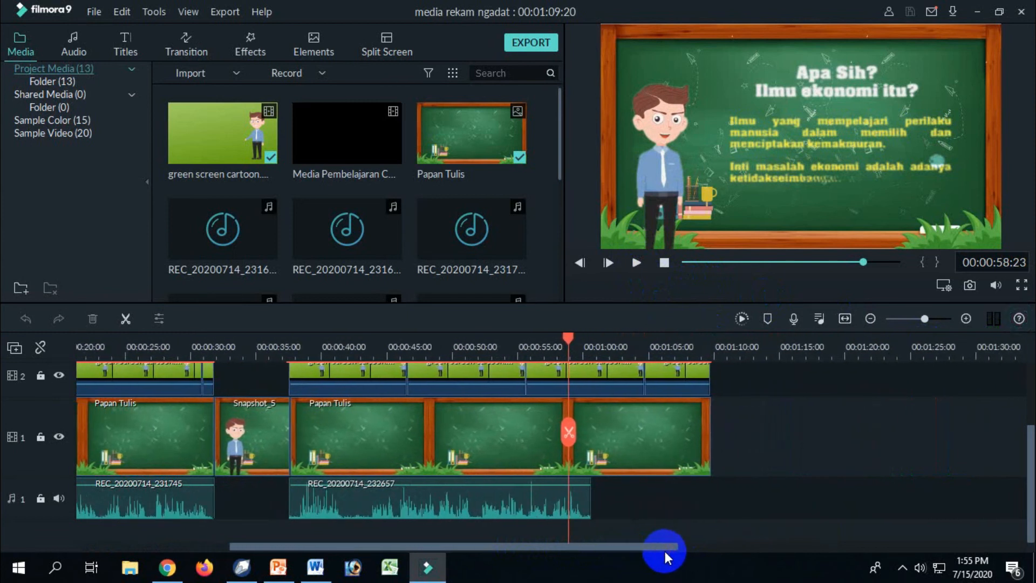
{"action": "left_click_drag", "start_coordinate": [653, 546], "coordinate": [704, 551]}
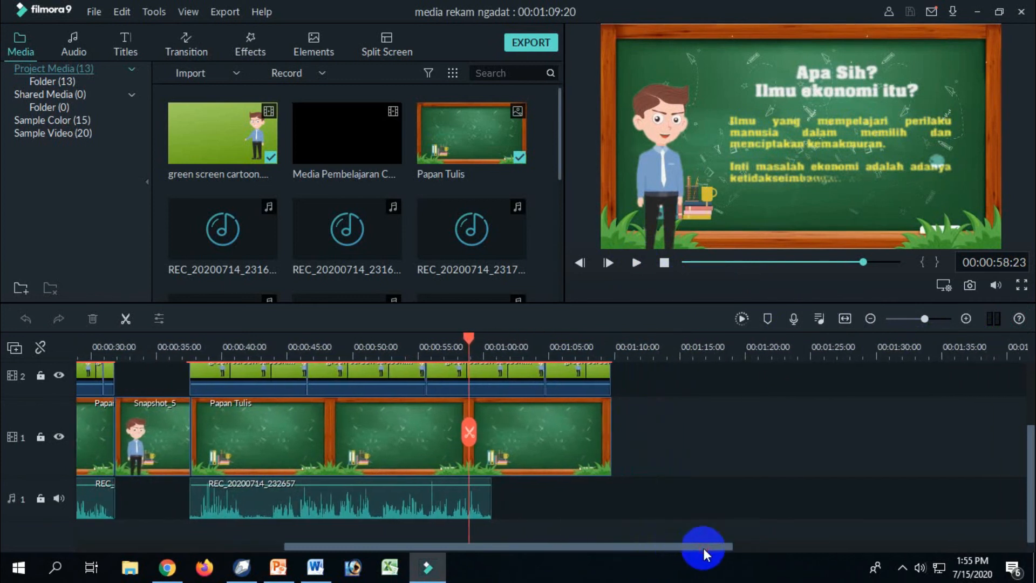
{"action": "left_click_drag", "start_coordinate": [1030, 472], "coordinate": [1031, 431]}
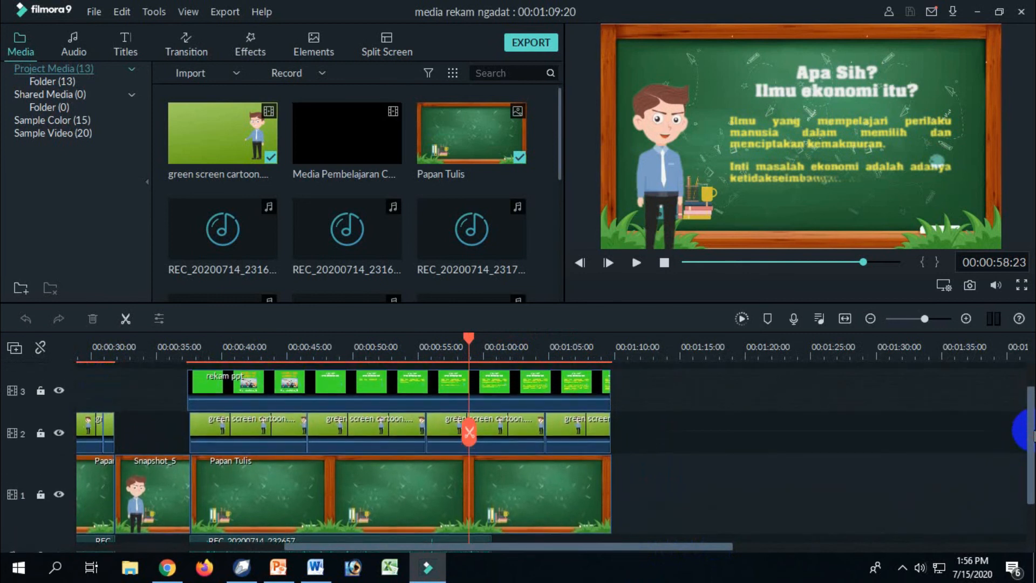
{"action": "left_click_drag", "start_coordinate": [1032, 436], "coordinate": [1029, 468]}
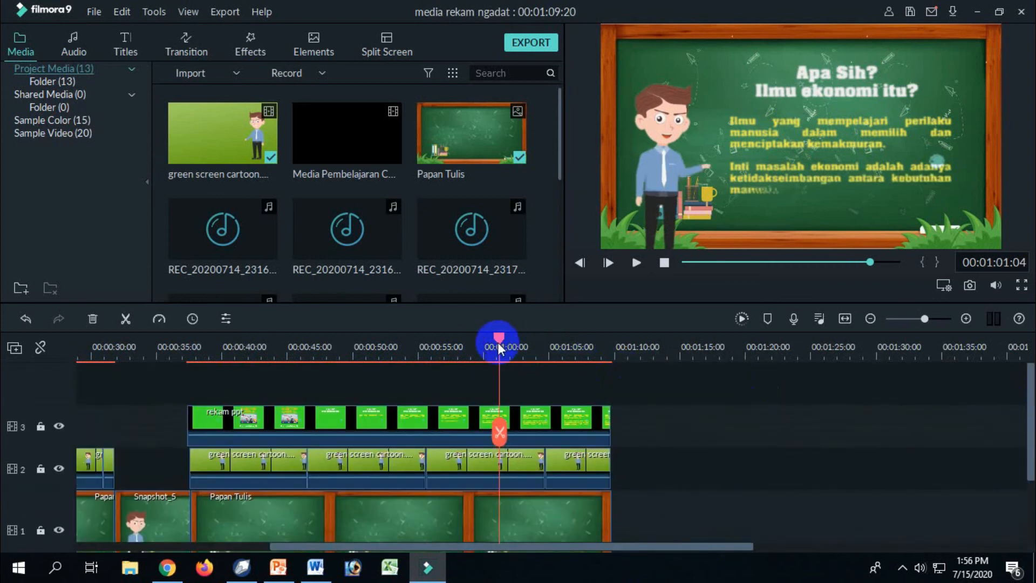
{"action": "left_click_drag", "start_coordinate": [499, 348], "coordinate": [579, 352]}
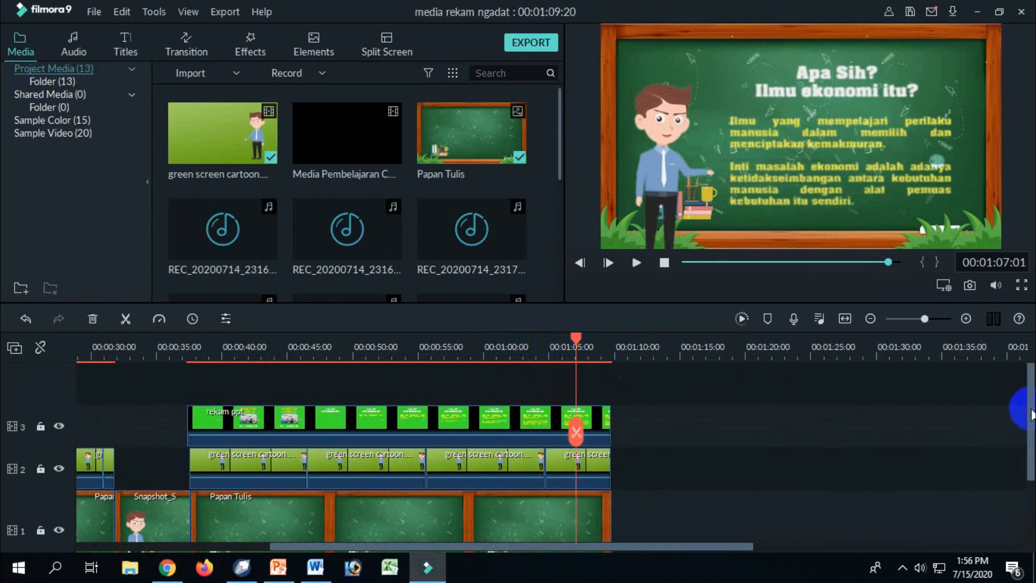
{"action": "left_click_drag", "start_coordinate": [1028, 420], "coordinate": [1031, 475]}
{"action": "left_click", "coordinate": [411, 524]}
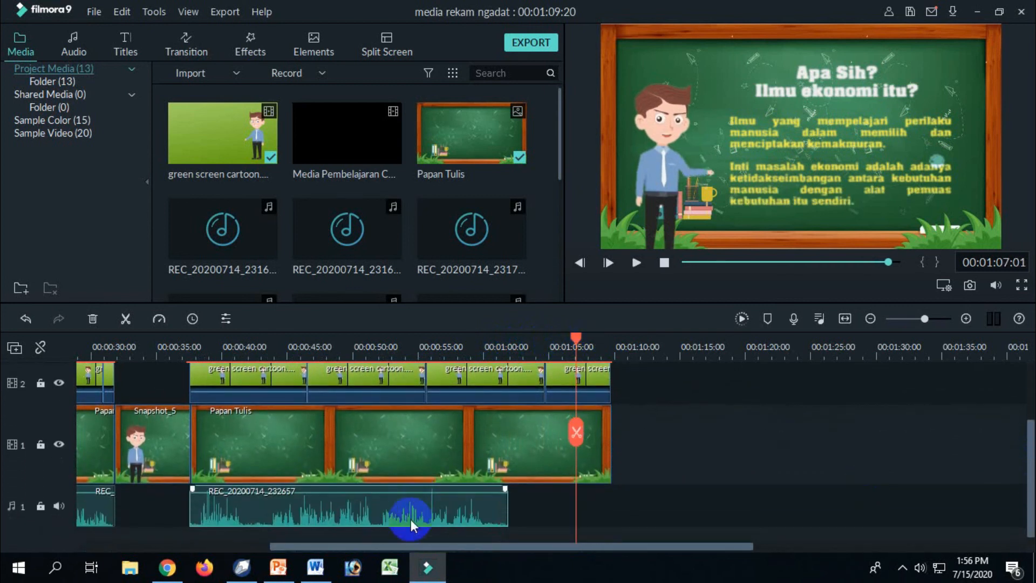
{"action": "left_click_drag", "start_coordinate": [507, 507], "coordinate": [582, 519]}
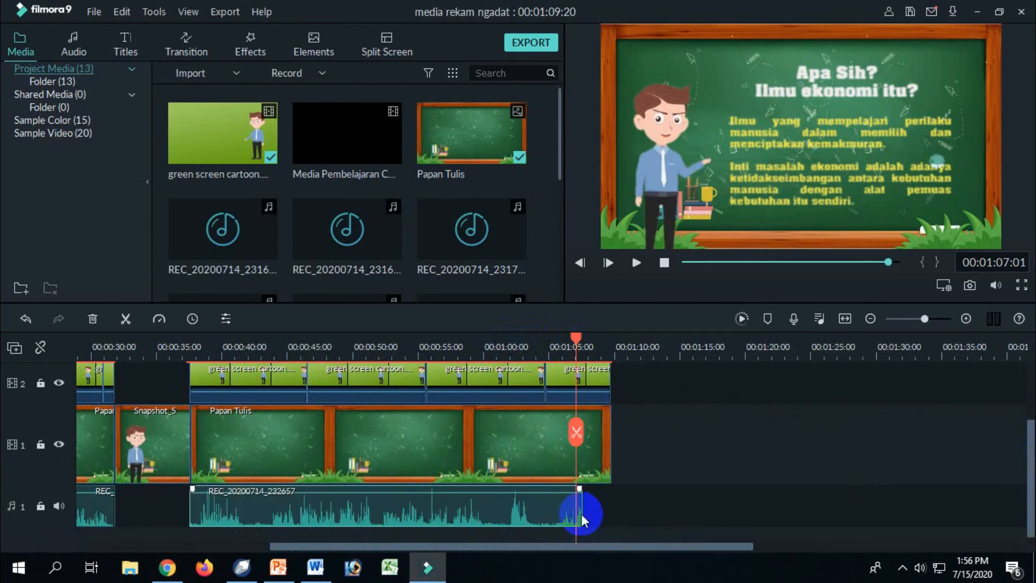
{"action": "left_click_drag", "start_coordinate": [470, 515], "coordinate": [474, 511]}
Extend the end of the last Papan Tulis background clip to 00:01:22:22.
{"action": "left_click", "coordinate": [698, 485]}
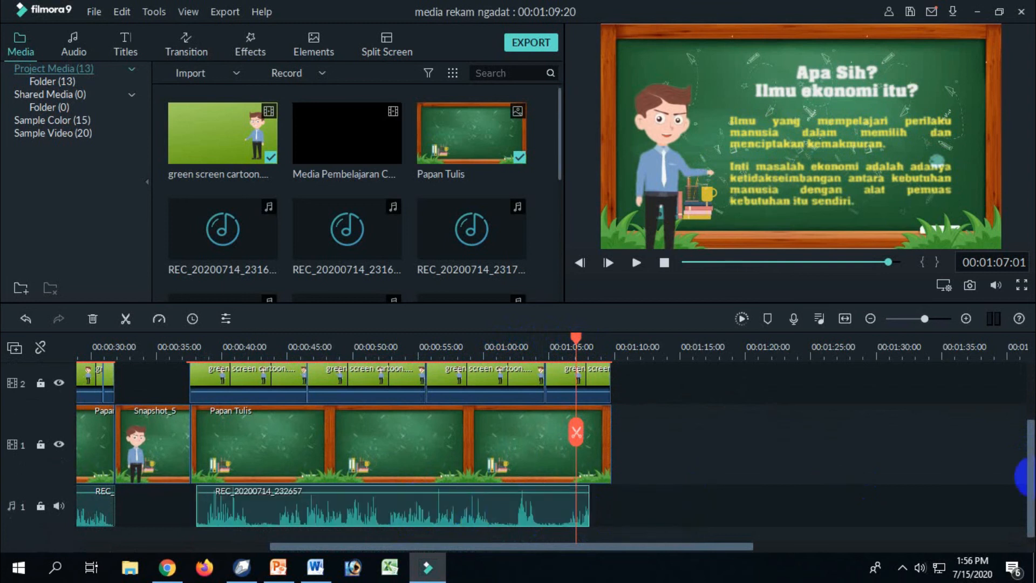
{"action": "left_click", "coordinate": [627, 487]}
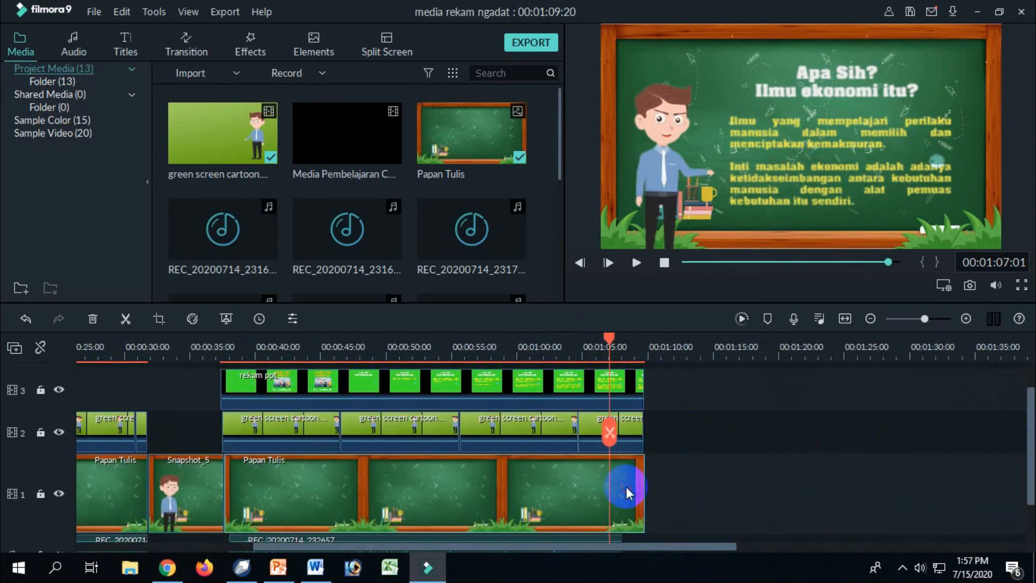
{"action": "left_click_drag", "start_coordinate": [645, 486], "coordinate": [815, 496]}
Paste three copies of the green screen cartoon clip end to end after the last cartoon clip on video track 2.
{"action": "key", "text": "ctrl+v"}
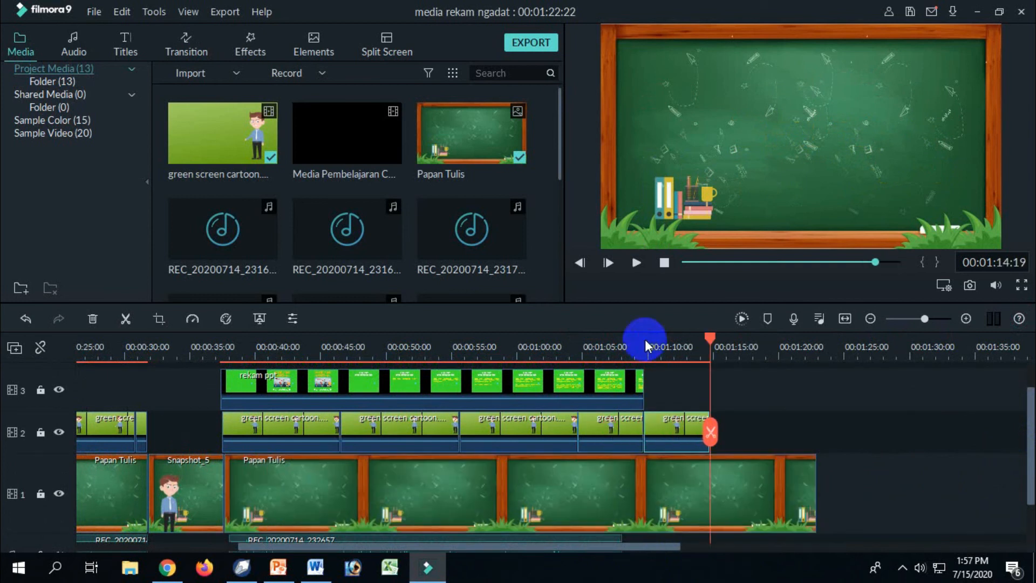
{"action": "key", "text": "ctrl+v"}
{"action": "key", "text": "ctrl+v"}
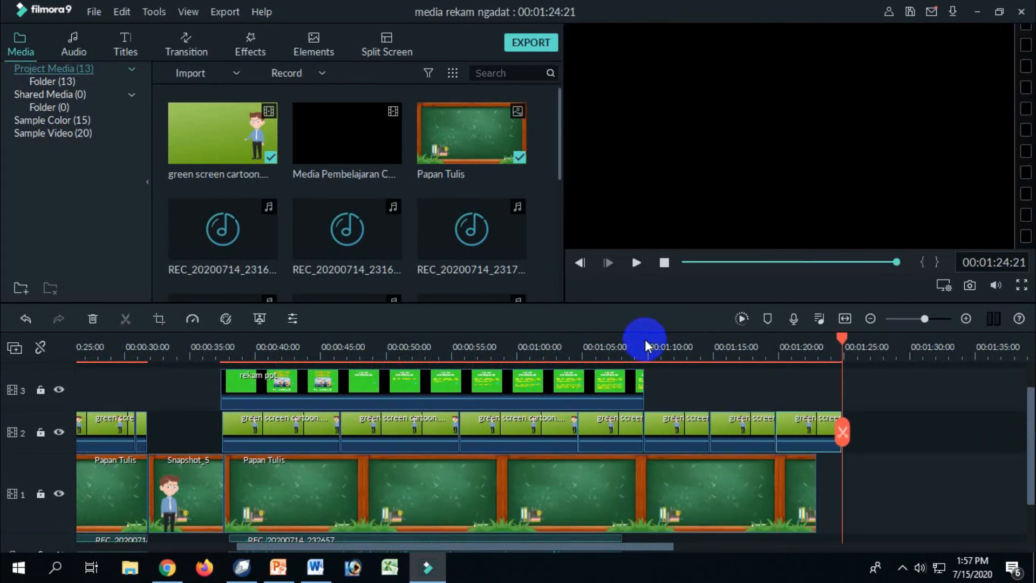
Record a voiceover of about 10 seconds on audio track 1, starting at about 00:01:10.
{"action": "left_click_drag", "start_coordinate": [1032, 469], "coordinate": [1028, 492]}
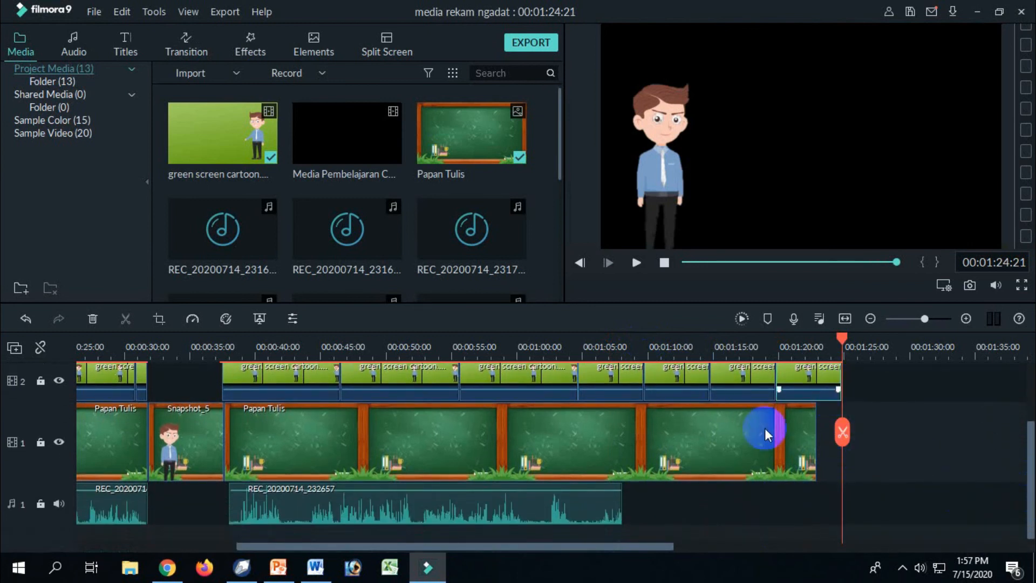
{"action": "left_click", "coordinate": [659, 347]}
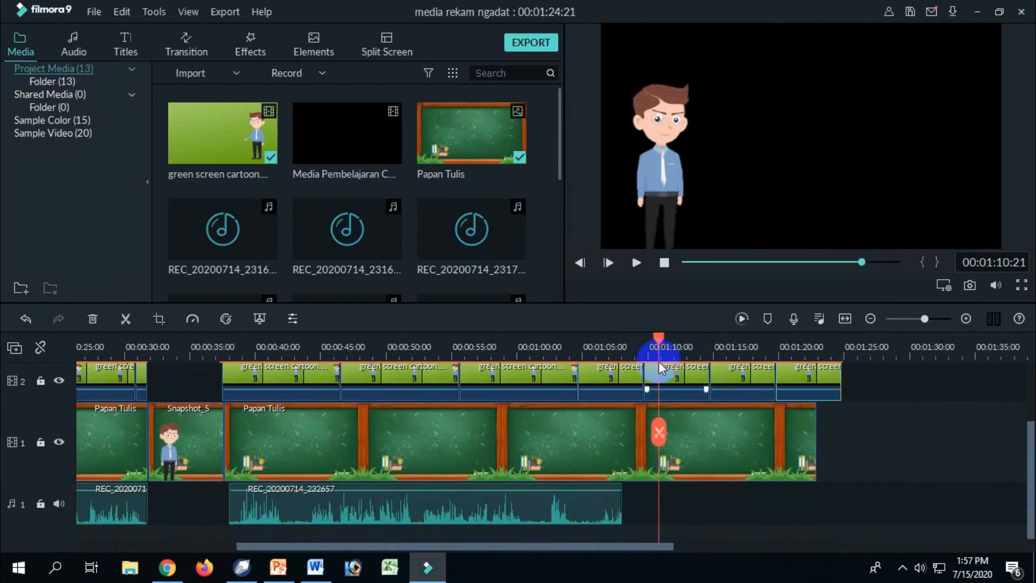
{"action": "left_click_drag", "start_coordinate": [658, 340], "coordinate": [655, 341]}
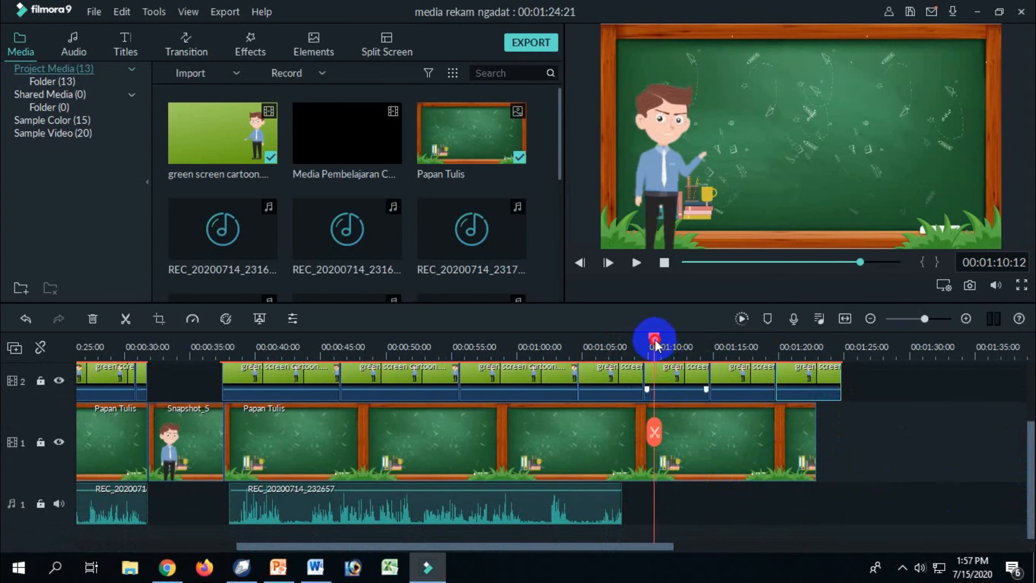
{"action": "left_click", "coordinate": [793, 318]}
{"action": "left_click", "coordinate": [511, 270]}
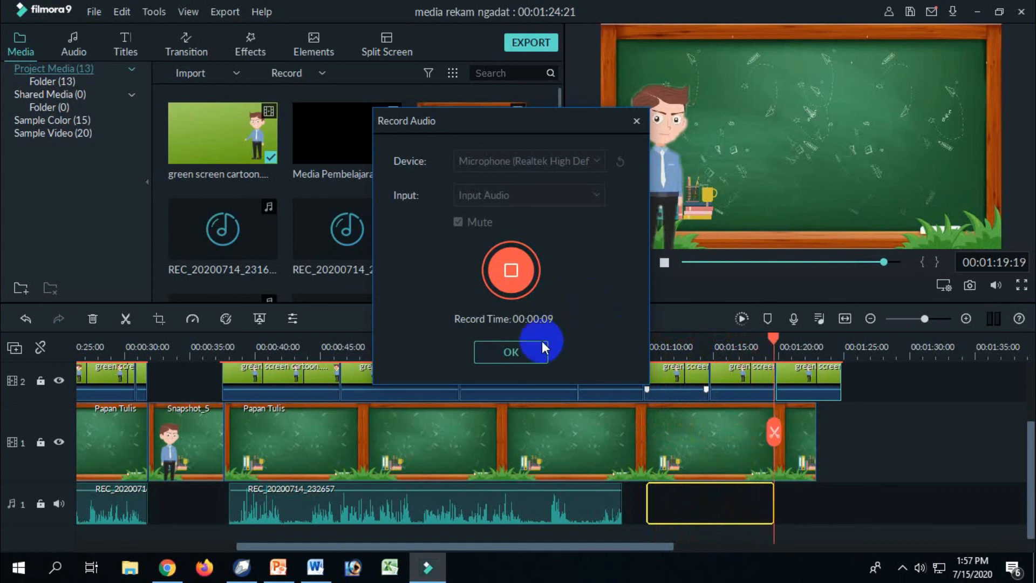
{"action": "left_click", "coordinate": [532, 354]}
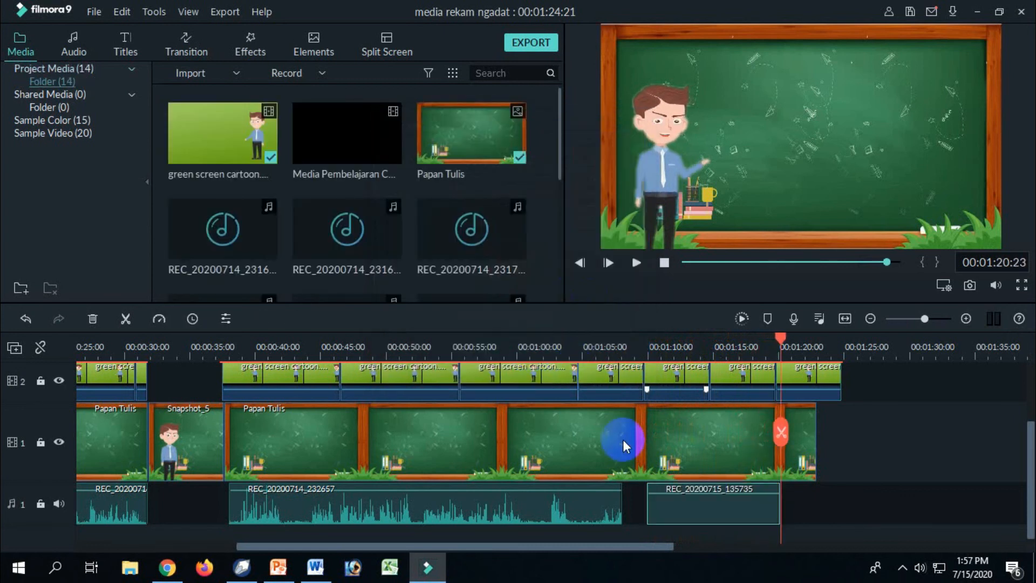
Set the playhead to 00:01:11:17 within the new voiceover and copy the Snapshot_5 still that precedes the last chalkboard section.
{"action": "left_click", "coordinate": [671, 339]}
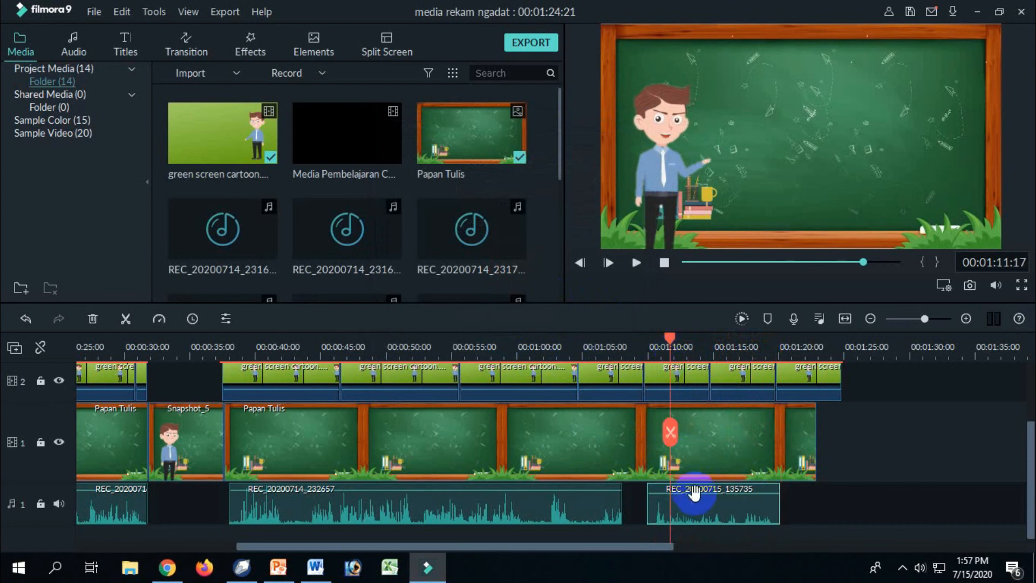
{"action": "left_click_drag", "start_coordinate": [701, 494], "coordinate": [701, 492]}
{"action": "left_click_drag", "start_coordinate": [659, 547], "coordinate": [675, 546]}
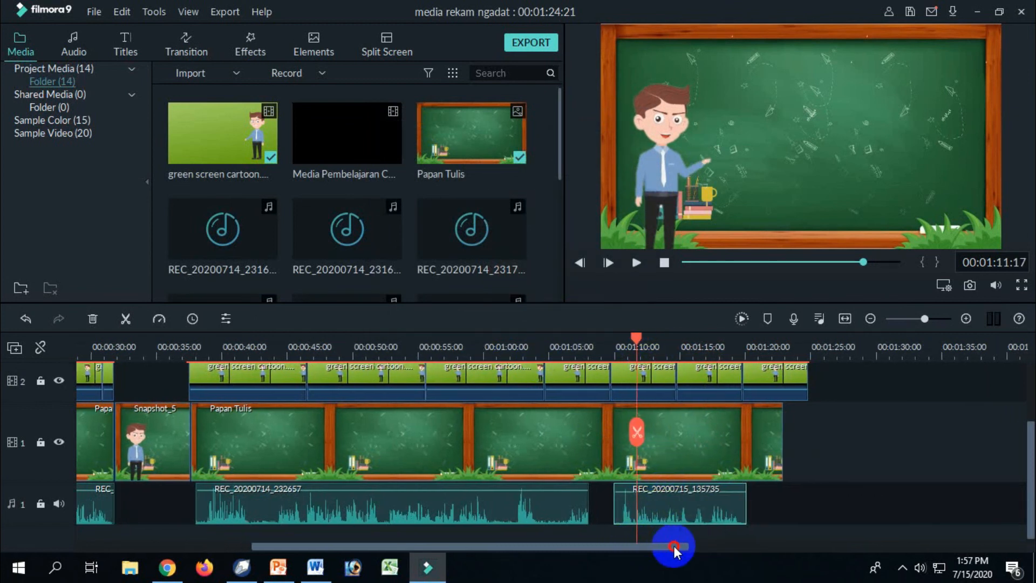
{"action": "left_click", "coordinate": [171, 462]}
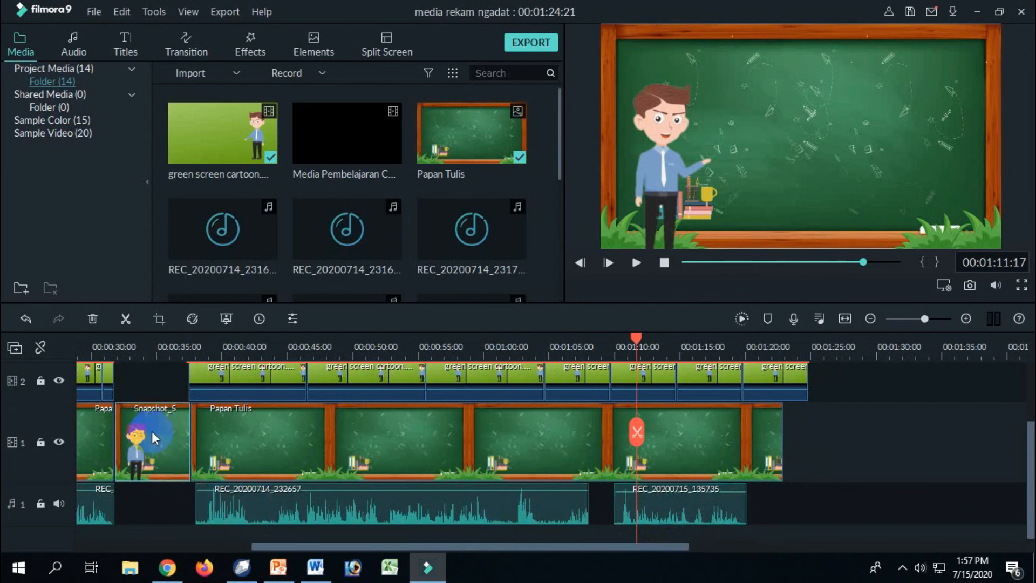
Trim the last Papan Tulis background to end with the new voiceover at 00:01:20:04 and delete the surplus last cartoon clip.
{"action": "left_click", "coordinate": [763, 455]}
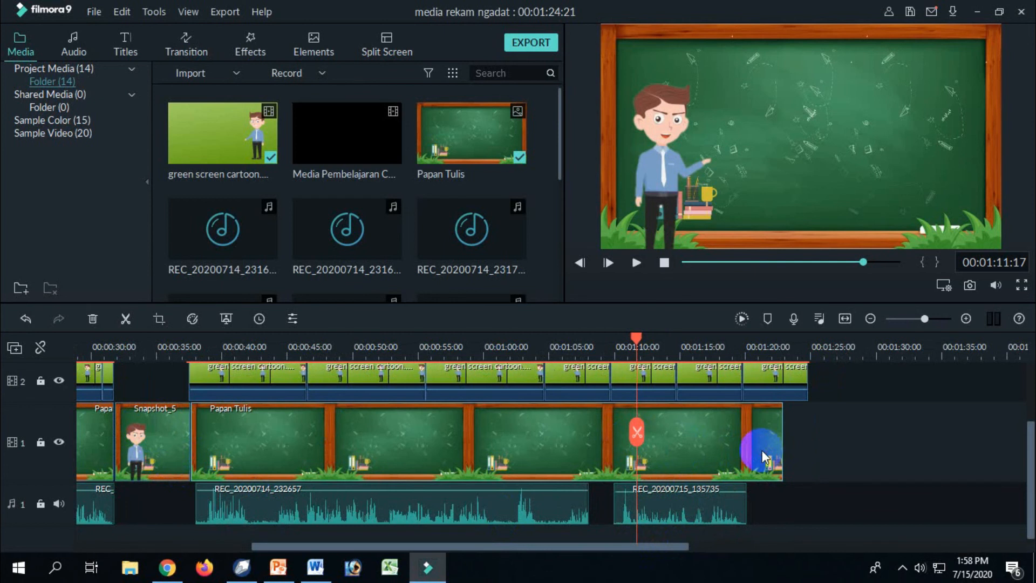
{"action": "left_click_drag", "start_coordinate": [782, 430], "coordinate": [747, 446]}
{"action": "left_click_drag", "start_coordinate": [1031, 475], "coordinate": [1028, 444]}
{"action": "left_click", "coordinate": [787, 429]}
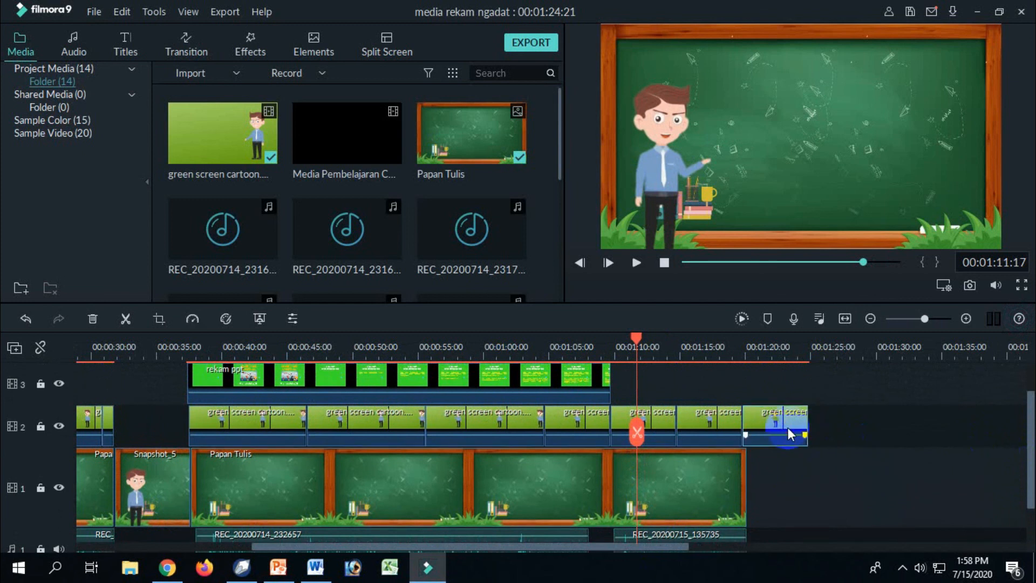
{"action": "key", "text": "Delete"}
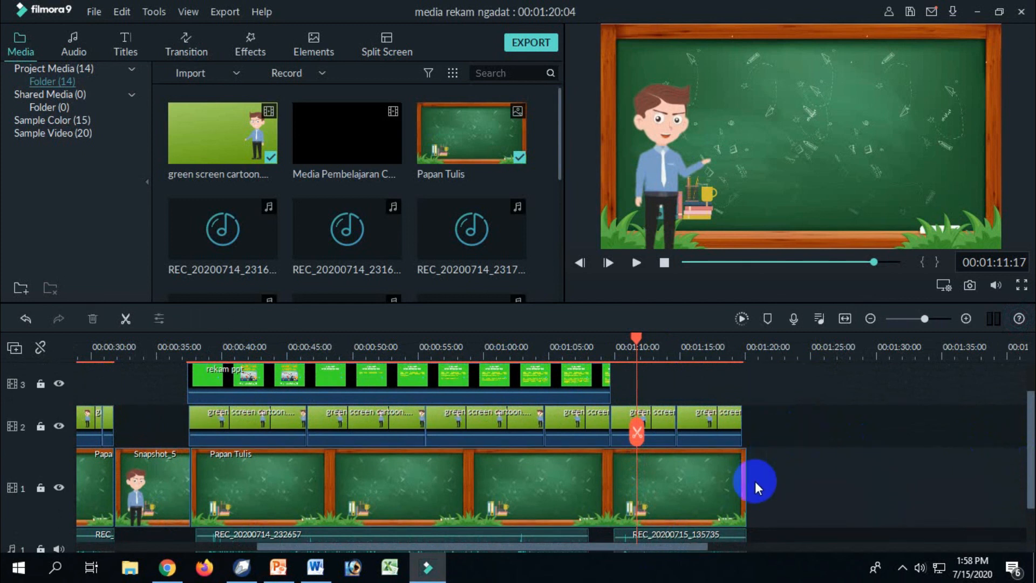
Paste the copied Snapshot_5 still directly after the Papan Tulis background at 00:01:20:04 on video track 1.
{"action": "left_click_drag", "start_coordinate": [637, 338], "coordinate": [749, 376]}
{"action": "key", "text": "ctrl+v"}
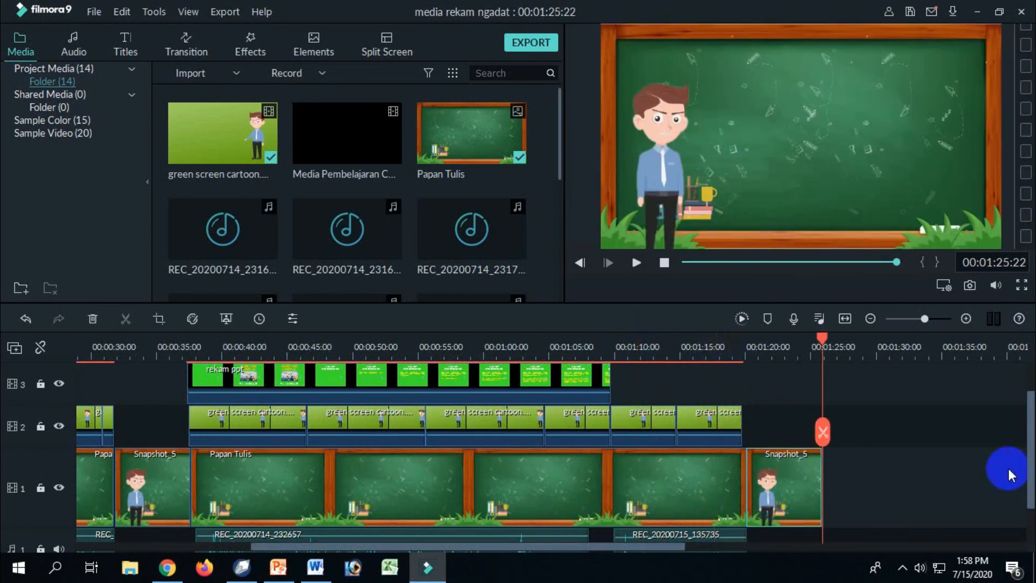
Add Sand_Castle from My Music to audio track 1 beneath the closing Snapshot_5 still and cut it off at 00:01:25:22.
{"action": "left_click_drag", "start_coordinate": [1028, 474], "coordinate": [1025, 504]}
{"action": "left_click_drag", "start_coordinate": [669, 546], "coordinate": [335, 572]}
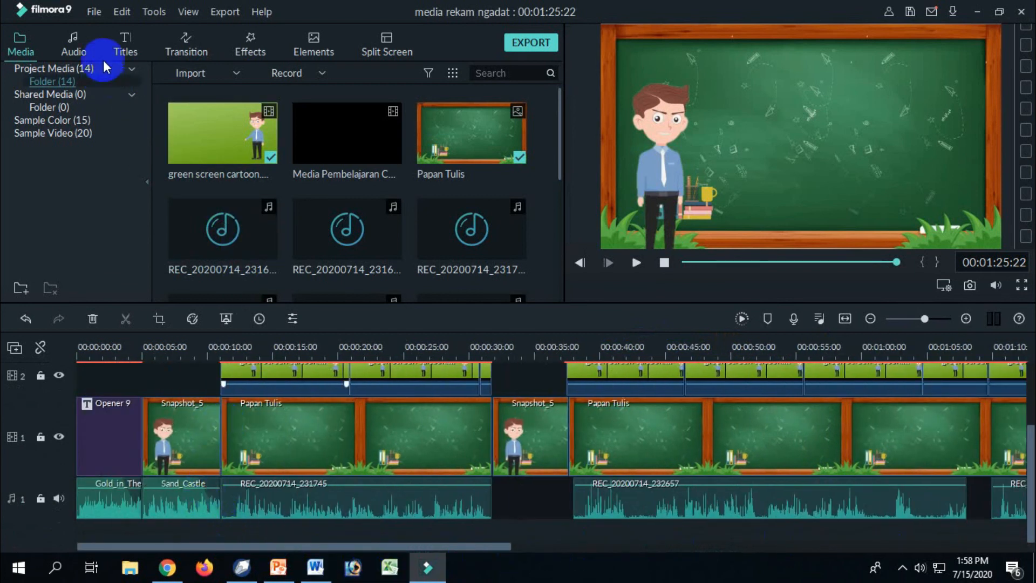
{"action": "left_click", "coordinate": [84, 50]}
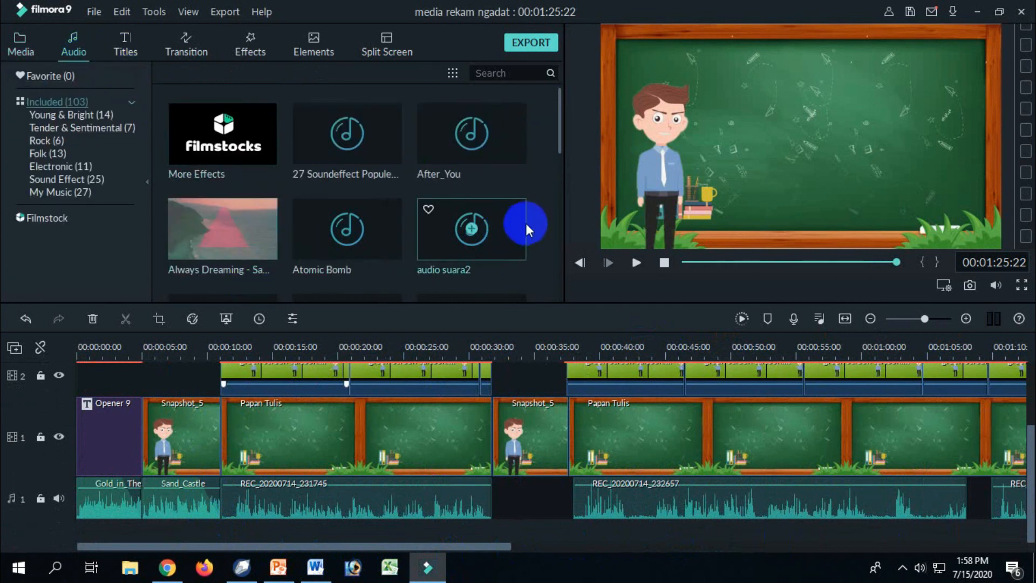
{"action": "left_click", "coordinate": [187, 505]}
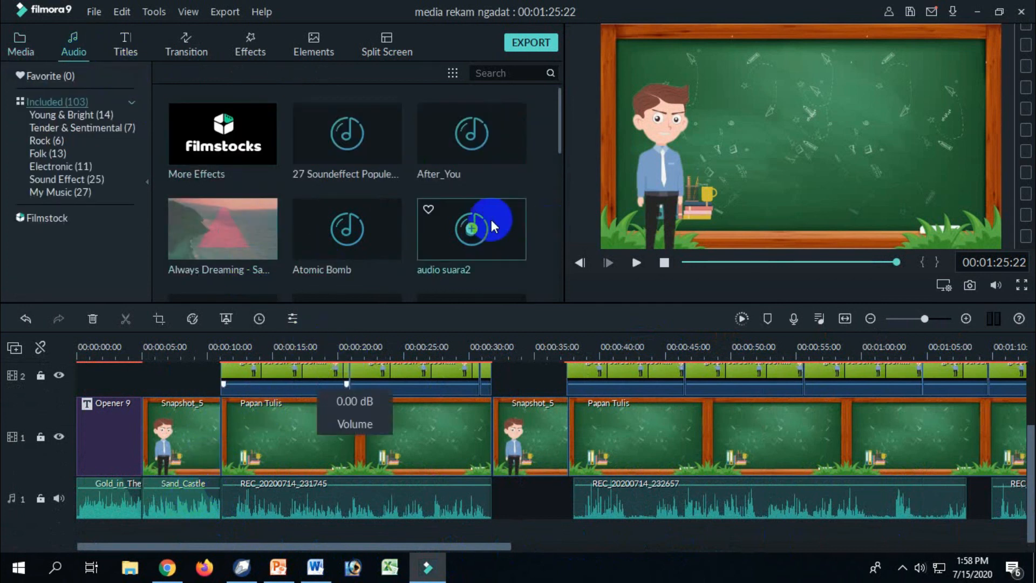
{"action": "left_click", "coordinate": [62, 193]}
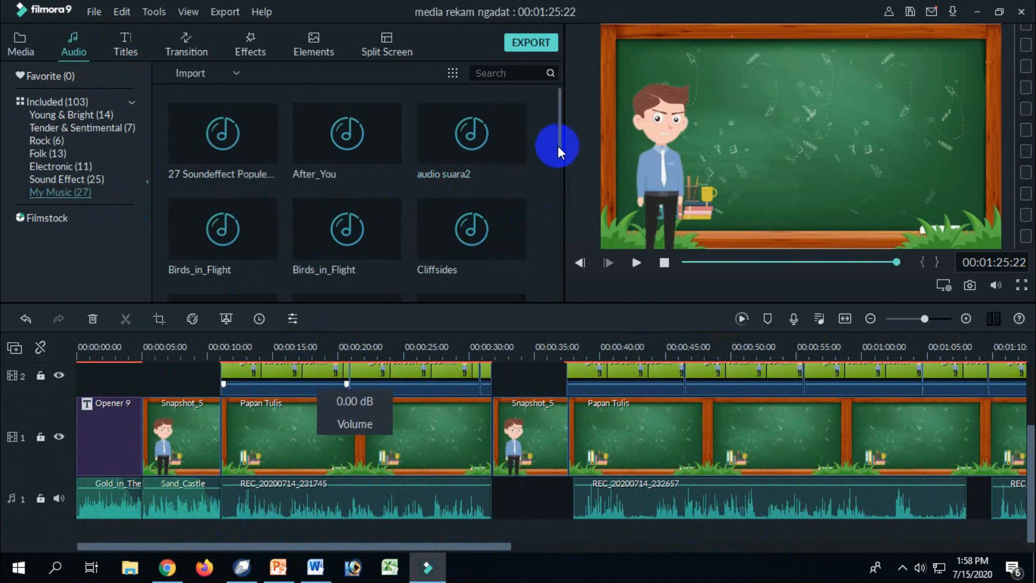
{"action": "left_click_drag", "start_coordinate": [558, 146], "coordinate": [559, 292]}
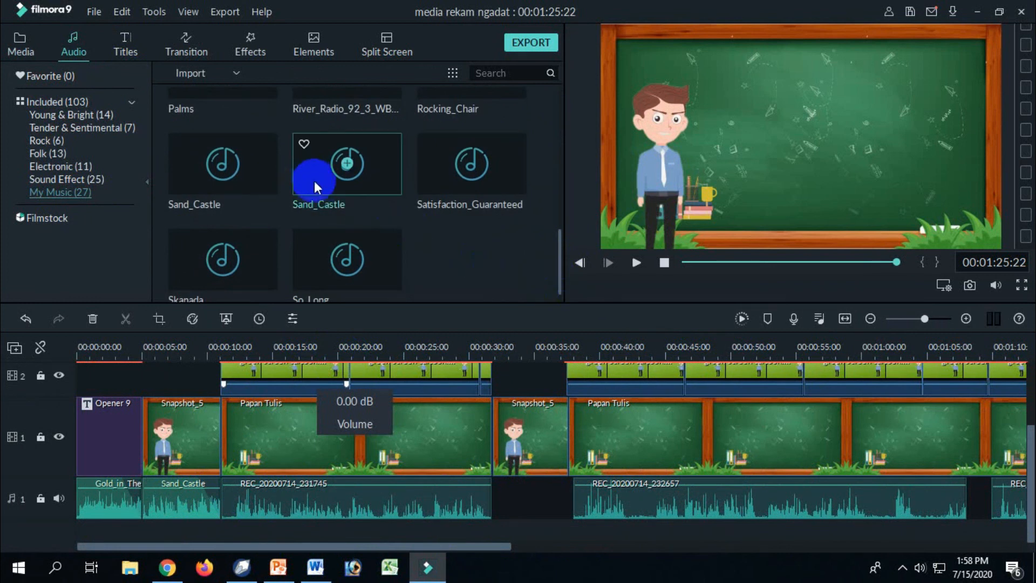
{"action": "left_click_drag", "start_coordinate": [362, 546], "coordinate": [632, 547]}
{"action": "left_click_drag", "start_coordinate": [347, 178], "coordinate": [561, 498]}
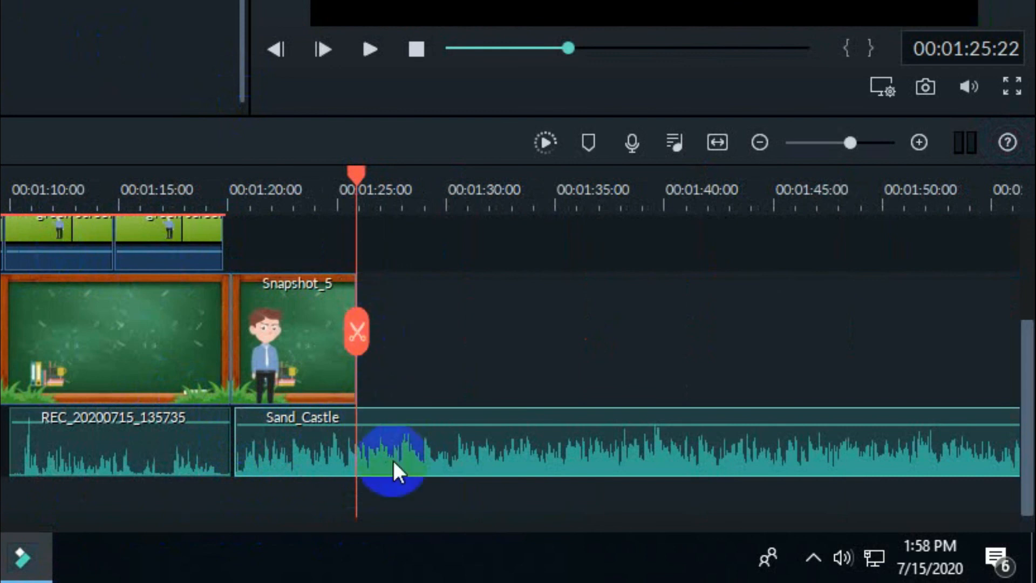
{"action": "left_click", "coordinate": [357, 332]}
{"action": "key", "text": "Delete"}
Give the closing Sand_Castle music a fade-out of about one third of the available range.
{"action": "double_click", "coordinate": [329, 451]}
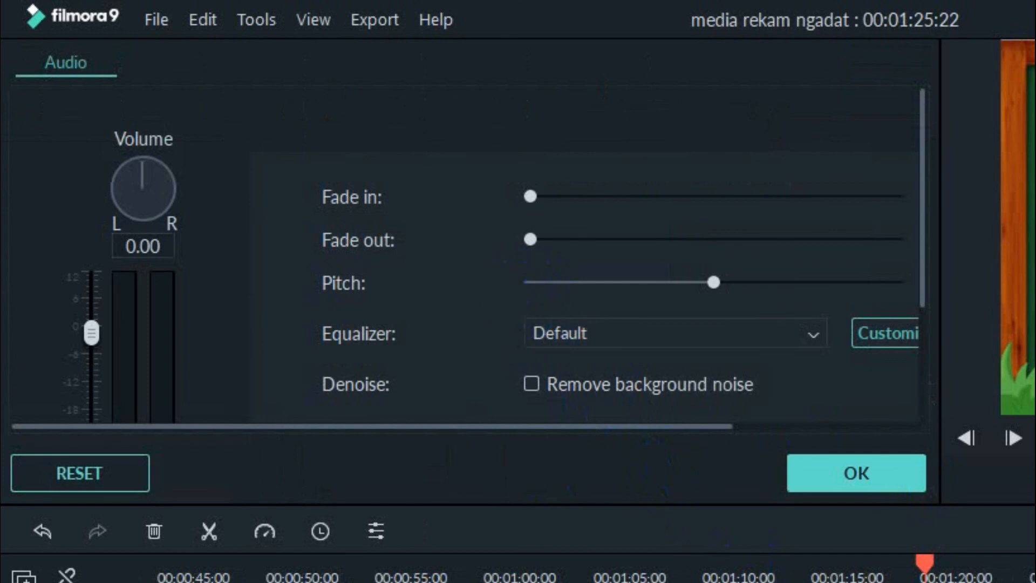
{"action": "left_click_drag", "start_coordinate": [532, 240], "coordinate": [651, 260]}
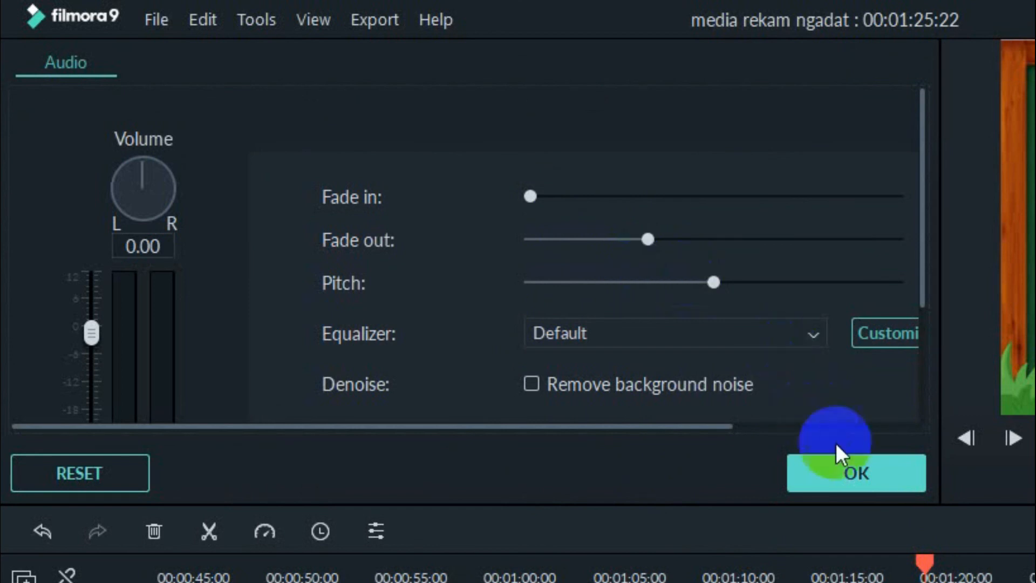
{"action": "left_click", "coordinate": [900, 485]}
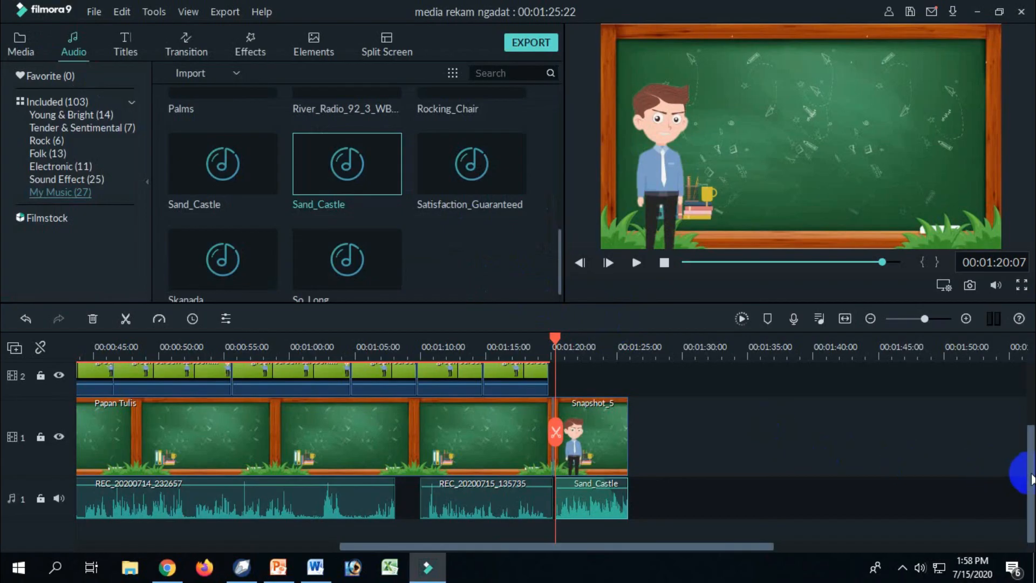
Apply a Fade transition to the end of the closing Snapshot_5 still on video track 1.
{"action": "mouse_move", "coordinate": [1031, 479]}
{"action": "left_mouse_down"}
{"action": "mouse_move", "coordinate": [1030, 428]}
{"action": "mouse_move", "coordinate": [1019, 475]}
{"action": "left_mouse_up"}
{"action": "left_click", "coordinate": [612, 430]}
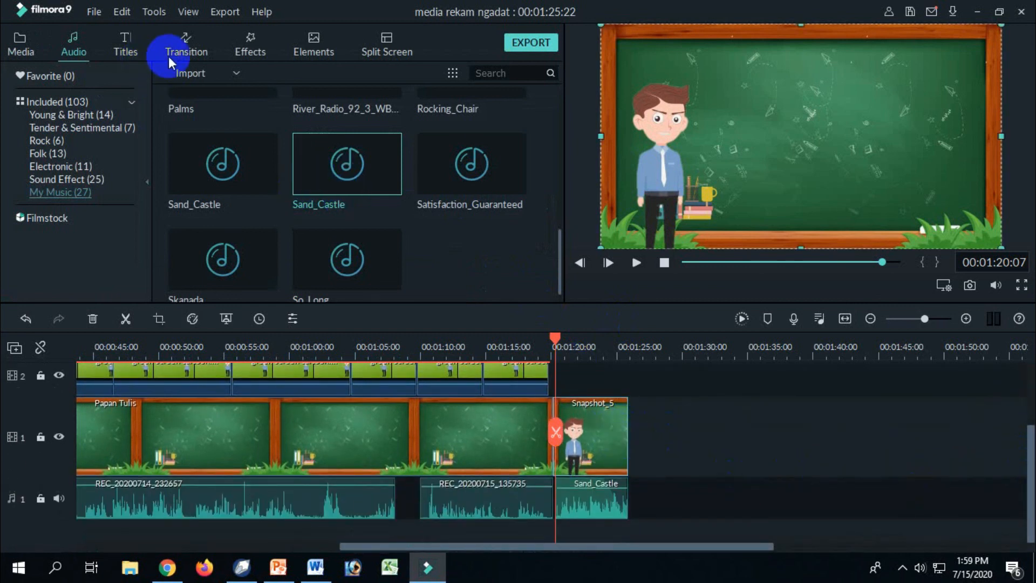
{"action": "left_click", "coordinate": [184, 53]}
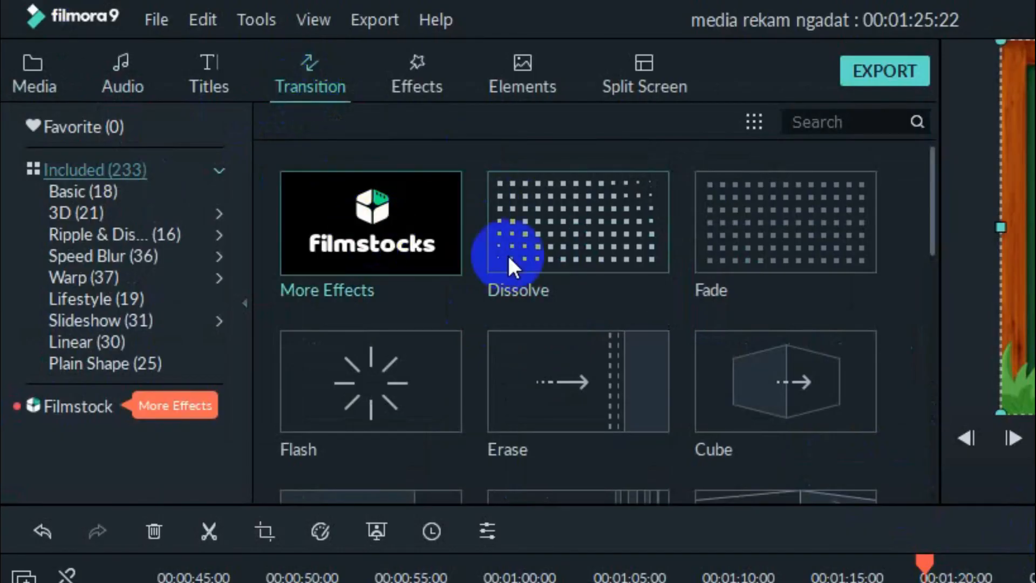
{"action": "left_click", "coordinate": [507, 254]}
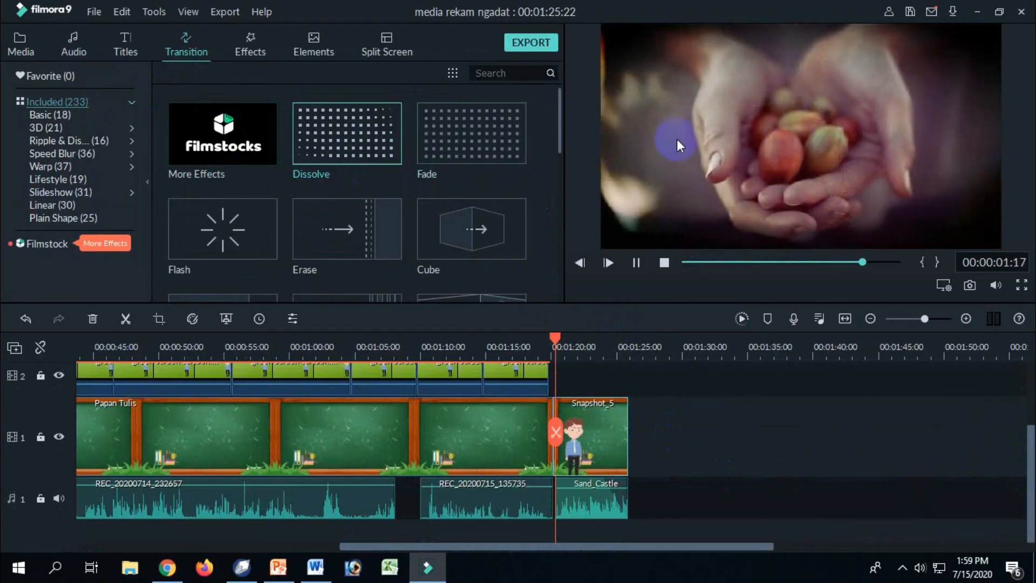
{"action": "left_click", "coordinate": [451, 148]}
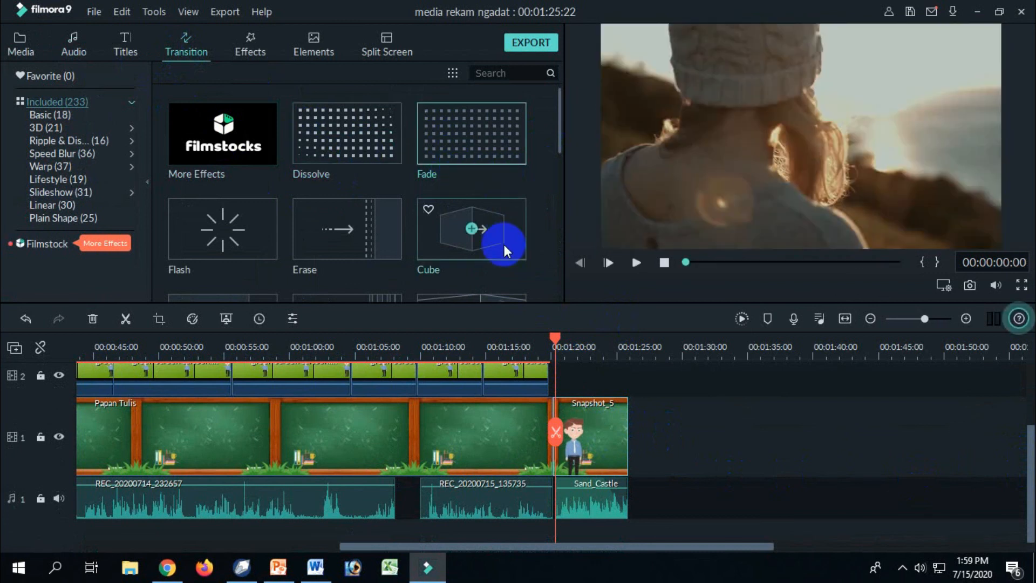
{"action": "left_click", "coordinate": [499, 129]}
{"action": "left_click_drag", "start_coordinate": [500, 128], "coordinate": [628, 431]}
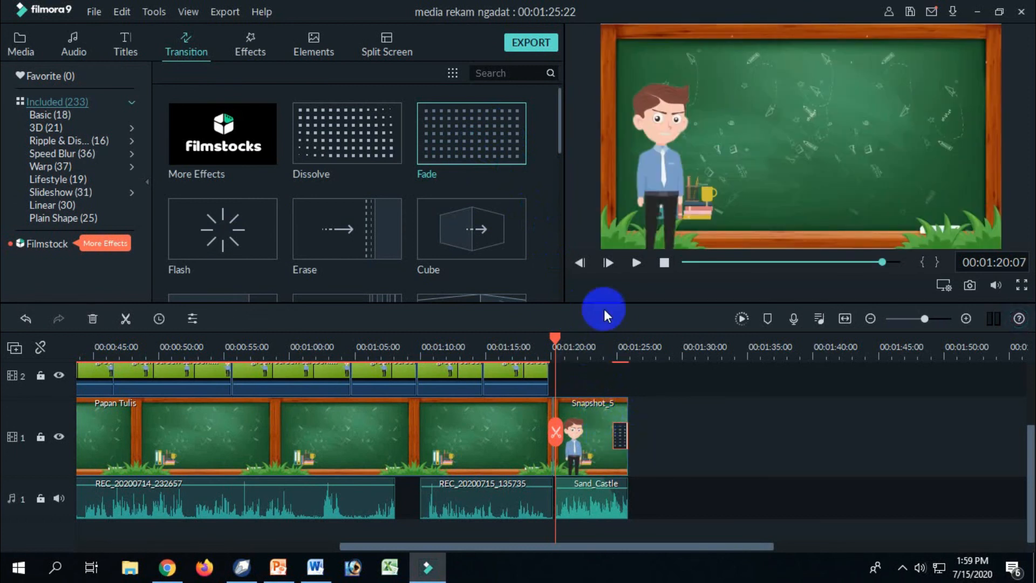
Play back the closing Snapshot_5 still from 00:01:20:07 to check its ending fade and music.
{"action": "left_click", "coordinate": [636, 264]}
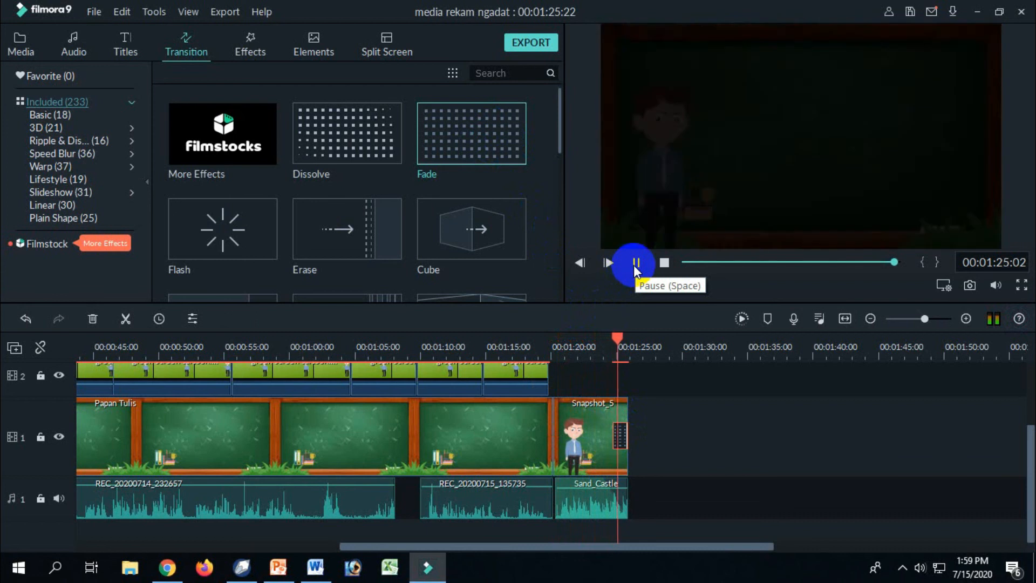
{"action": "left_click", "coordinate": [635, 264]}
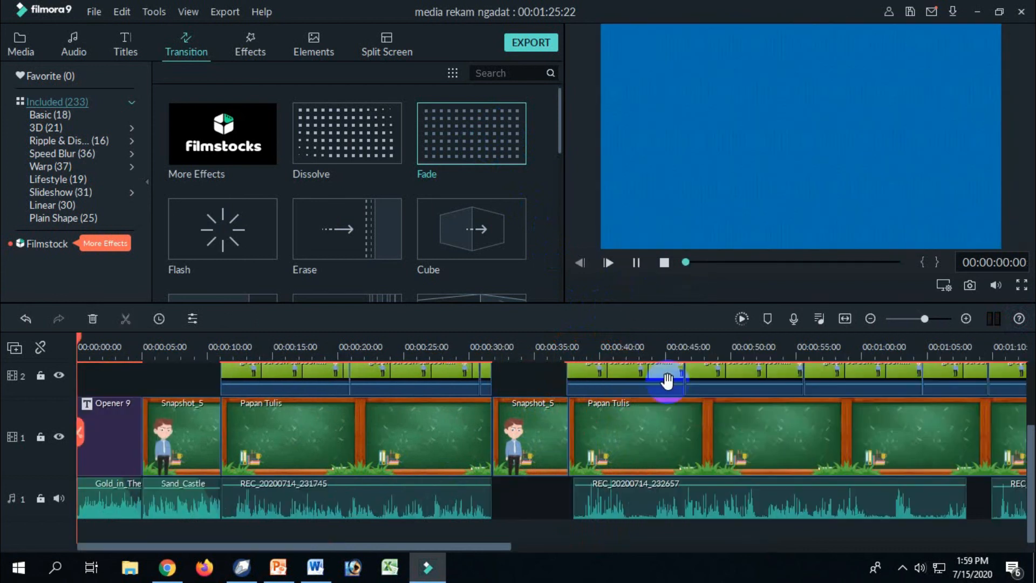
{"action": "left_click", "coordinate": [635, 267]}
{"action": "left_click_drag", "start_coordinate": [457, 547], "coordinate": [1031, 488]}
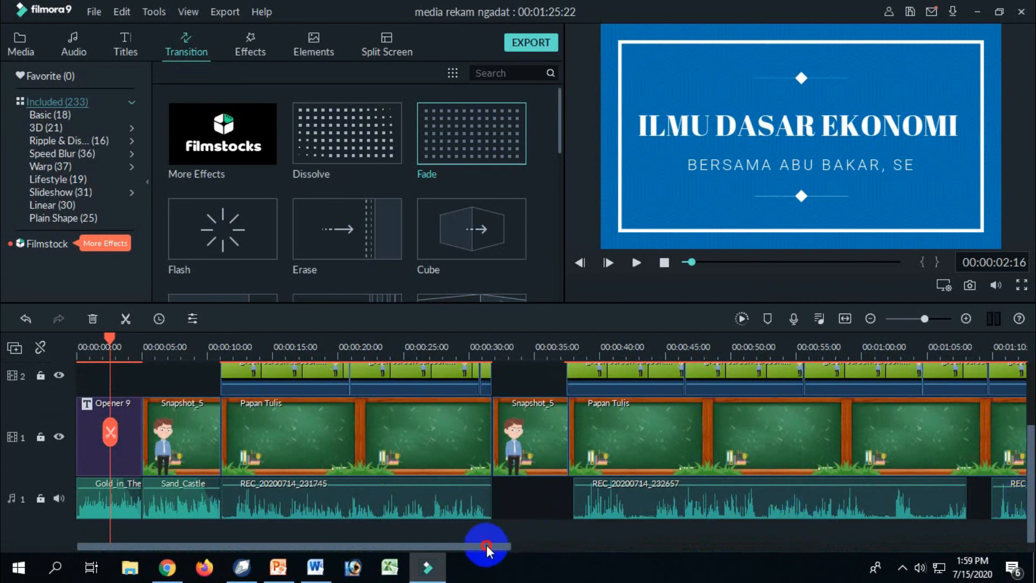
{"action": "left_click_drag", "start_coordinate": [487, 547], "coordinate": [470, 570]}
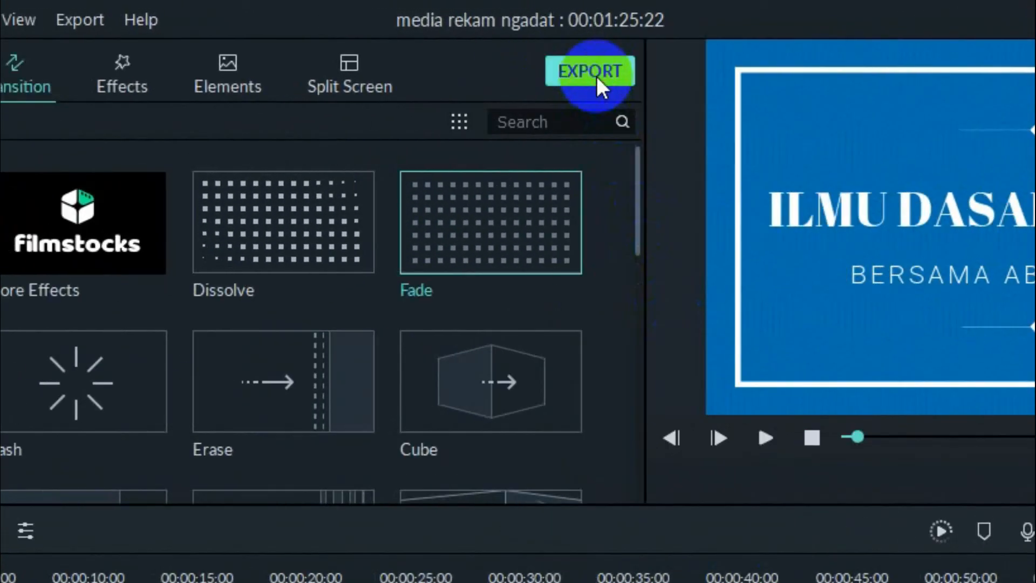
Export the video to the computer in MP4 format under the name "Media Pembelajaran Kartoon".
{"action": "left_click", "coordinate": [533, 49]}
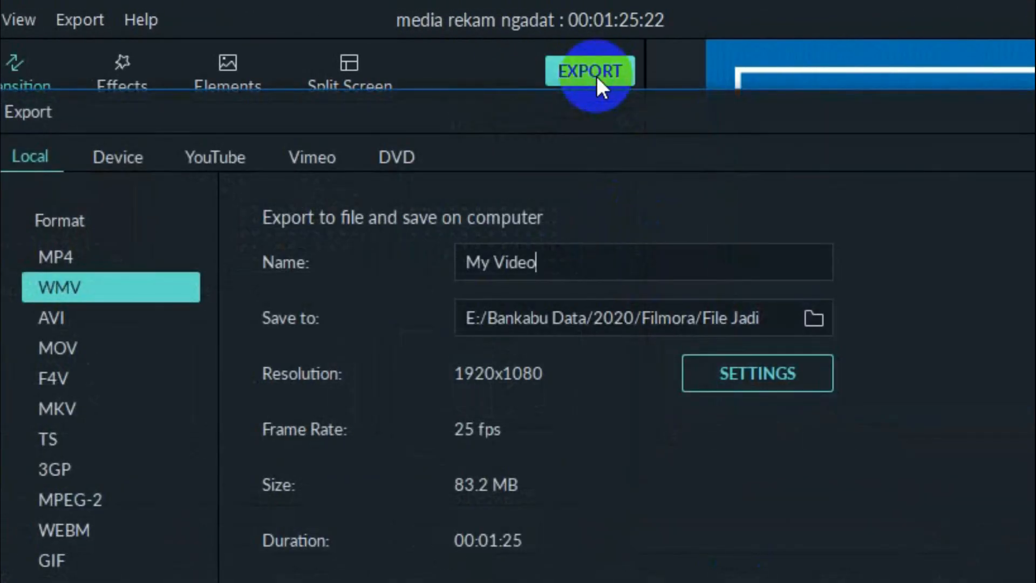
{"action": "left_click", "coordinate": [117, 250]}
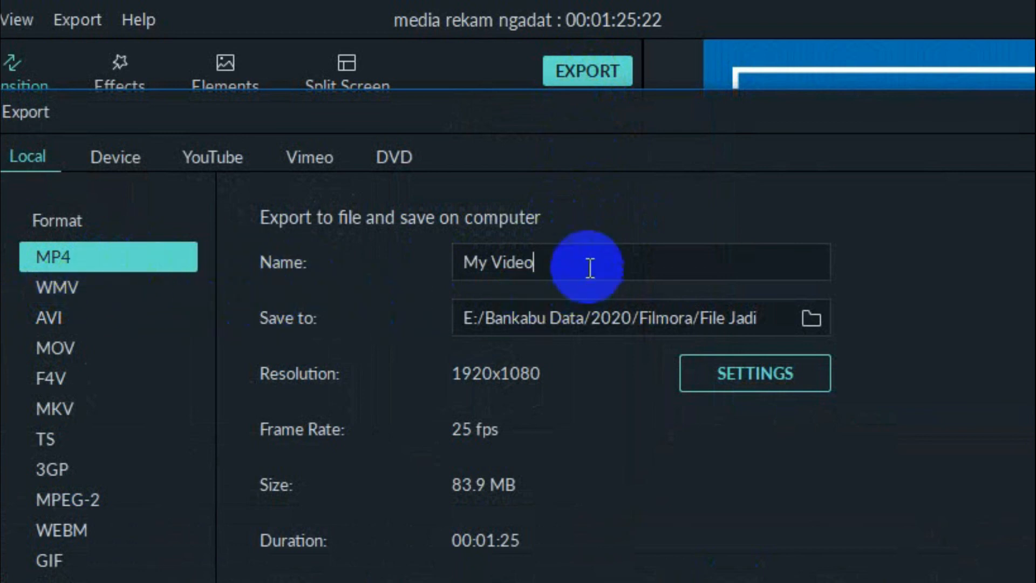
{"action": "left_click_drag", "start_coordinate": [590, 261], "coordinate": [439, 261]}
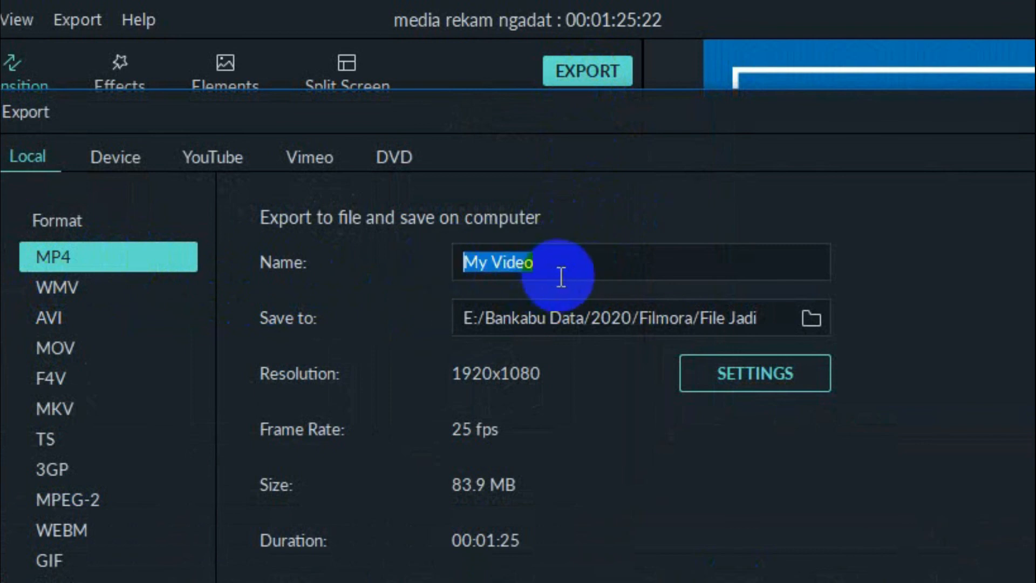
{"action": "type", "text": "Media Pem"}
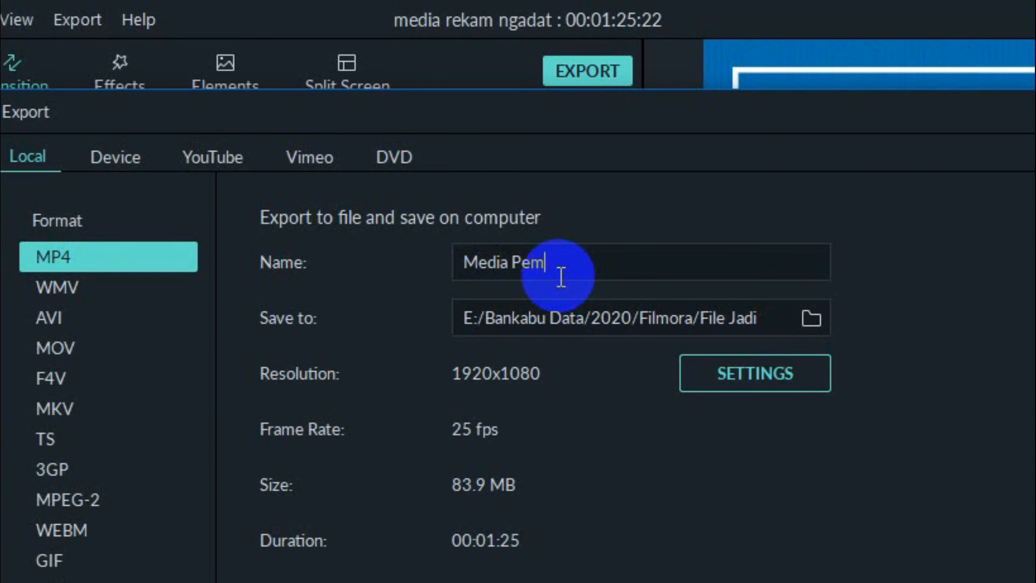
{"action": "type", "text": "belajaran Kartoon"}
{"action": "left_click", "coordinate": [921, 513]}
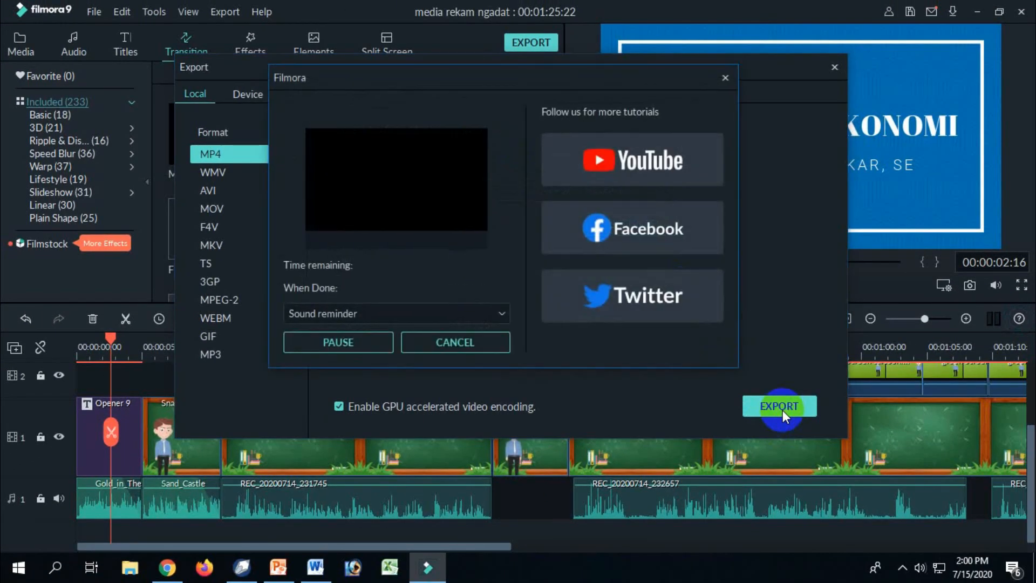